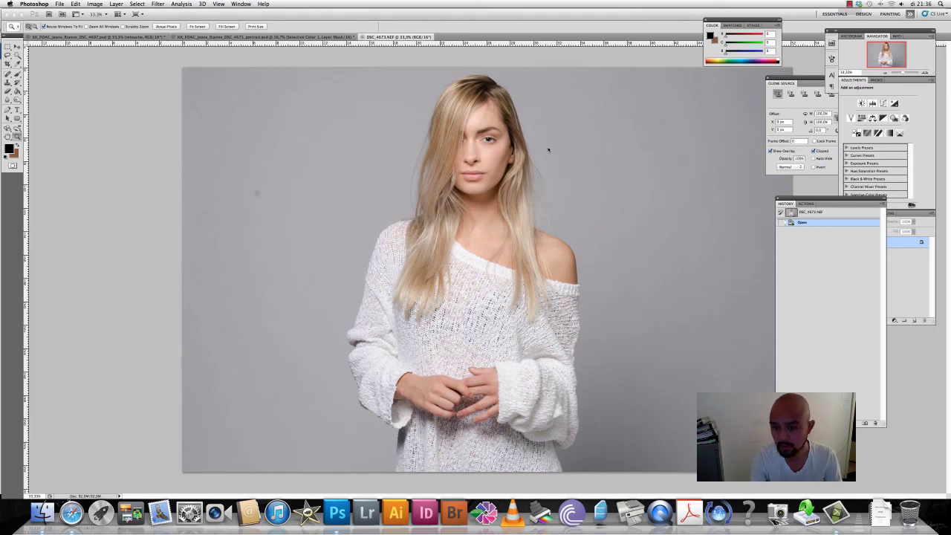
Step: Raise the sound volume and bring the Layers panel in front of the History panel
key(XF86AudioRaiseVolume)
key(XF86AudioRaiseVolume)
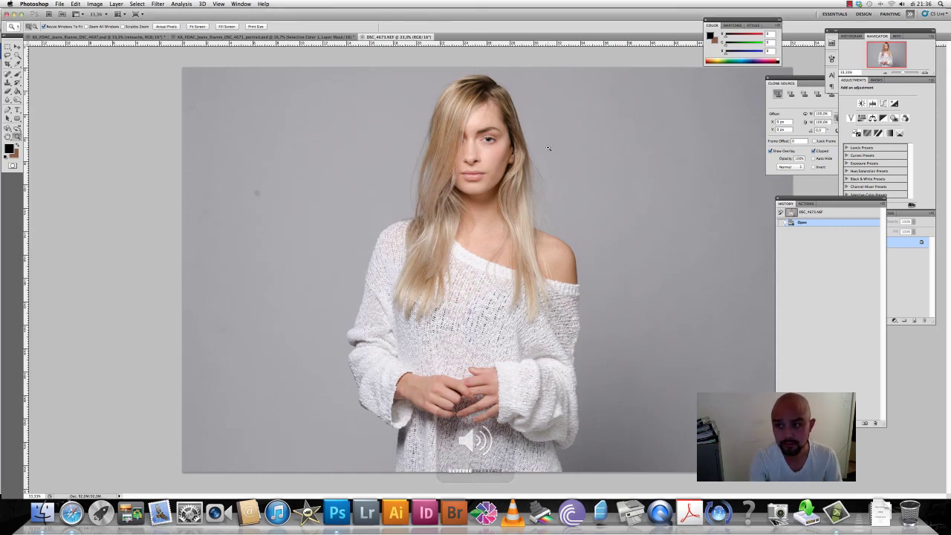
key(XF86AudioRaiseVolume)
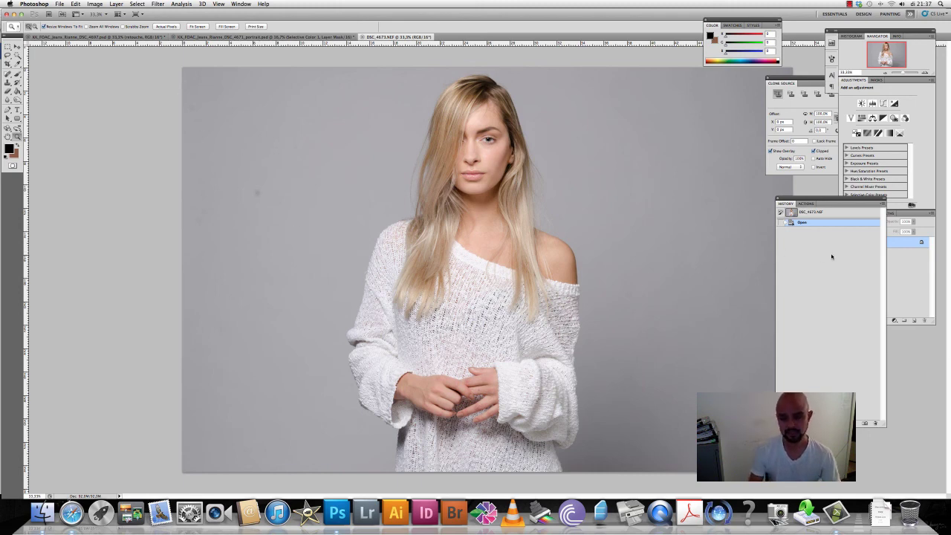
click(900, 271)
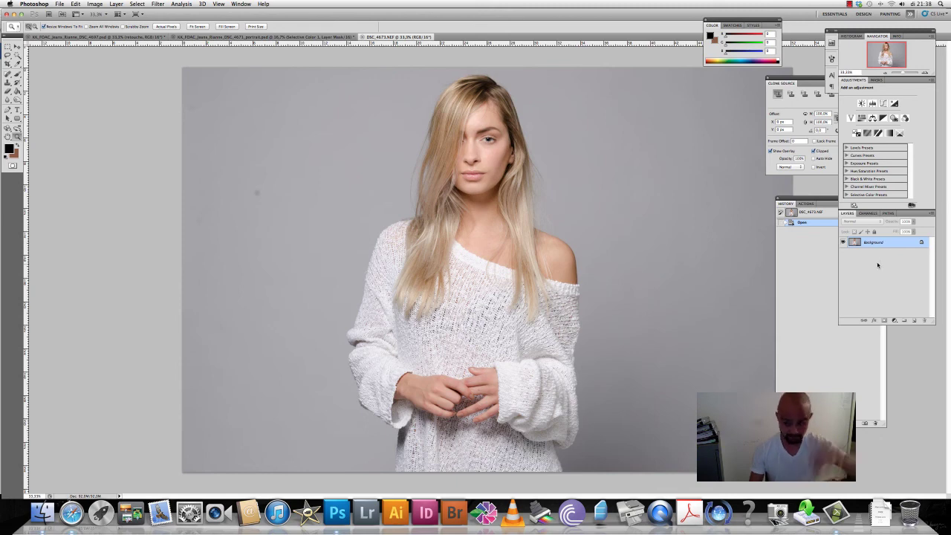
Step: Add a Levels adjustment layer and nudge its black input point right while checking shadow clipping
click(894, 321)
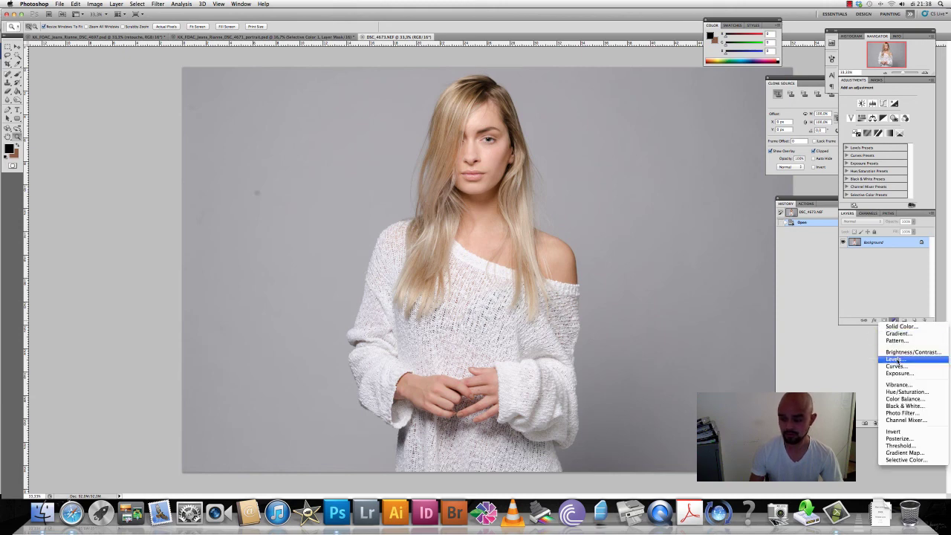
click(895, 359)
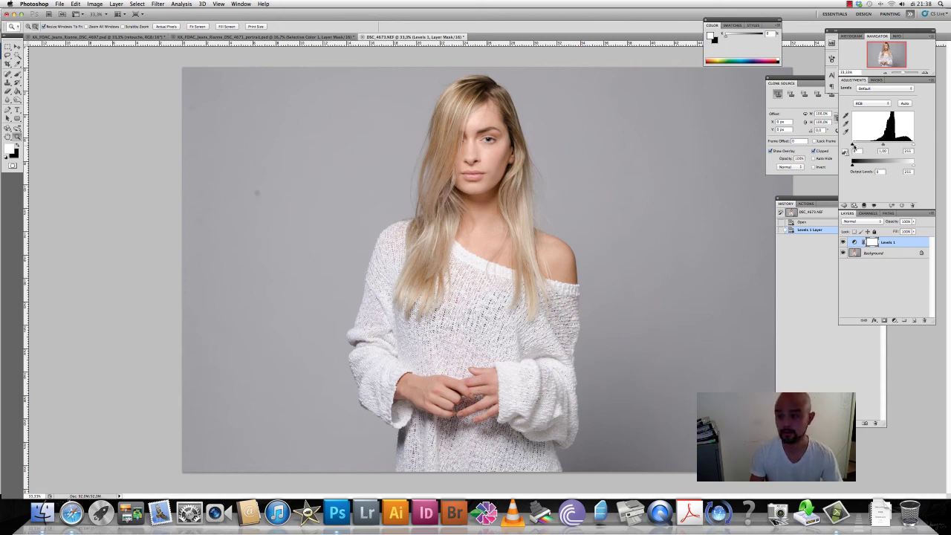
alt+click(852, 145)
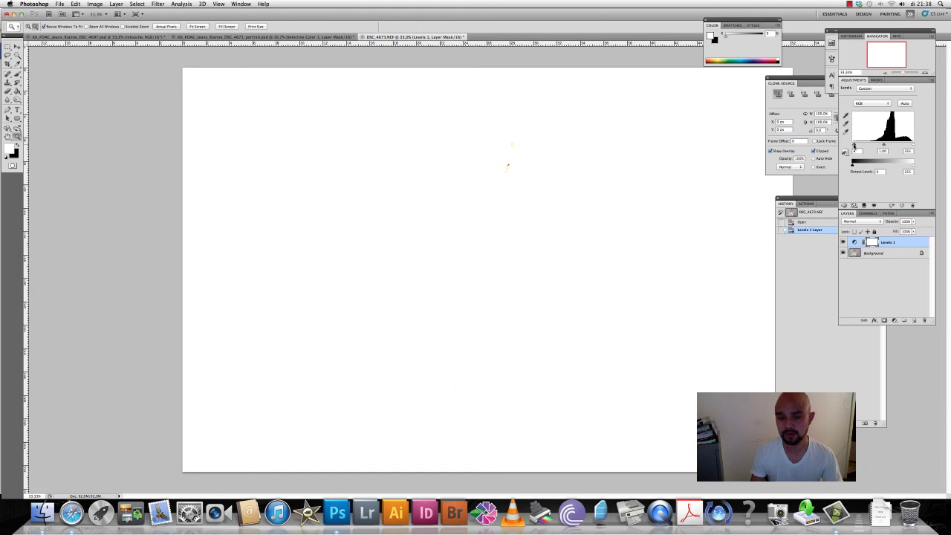
drag(853, 144, 861, 145)
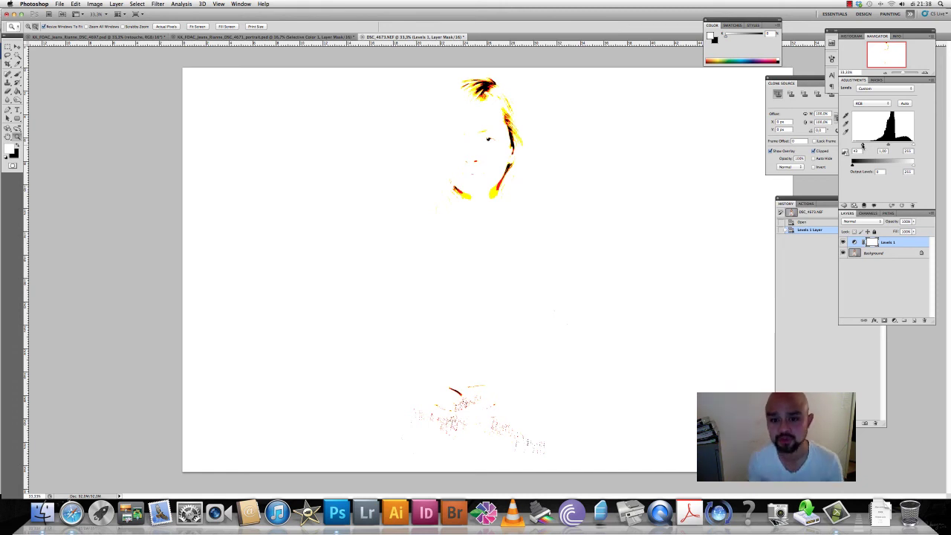
drag(861, 146, 860, 146)
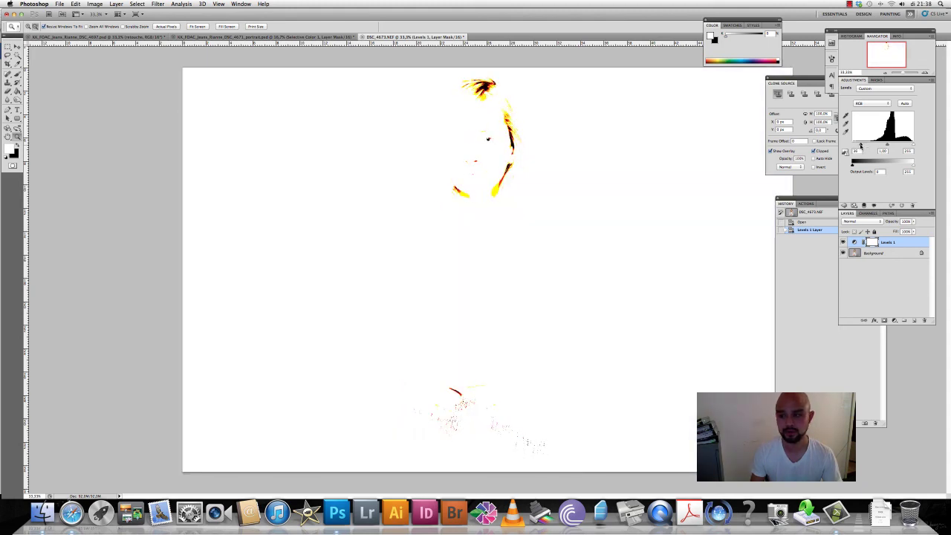
drag(860, 145, 858, 146)
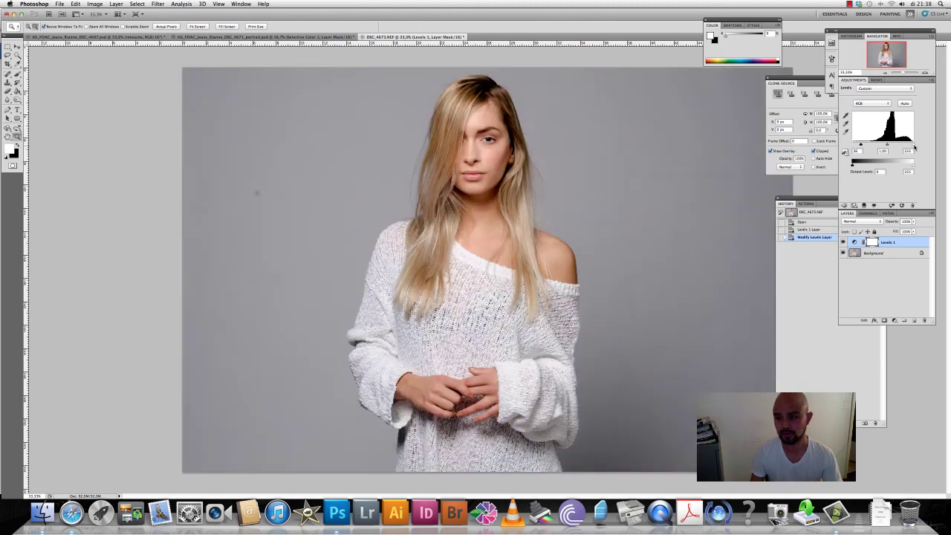
Step: Pull the Levels white input point in to about 247, then select the Background layer
drag(911, 146, 911, 147)
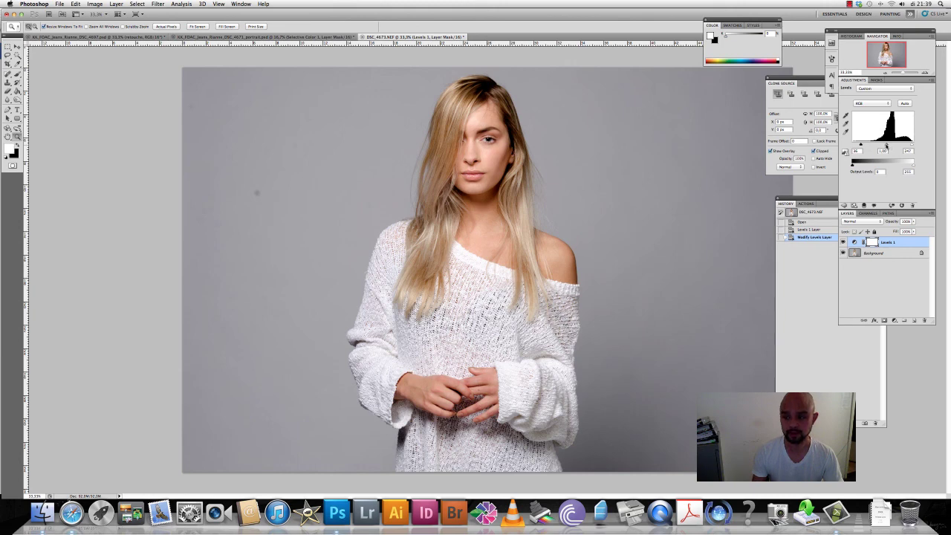
mouse_move(885, 146)
mouse_down()
mouse_move(899, 149)
mouse_move(882, 151)
mouse_up()
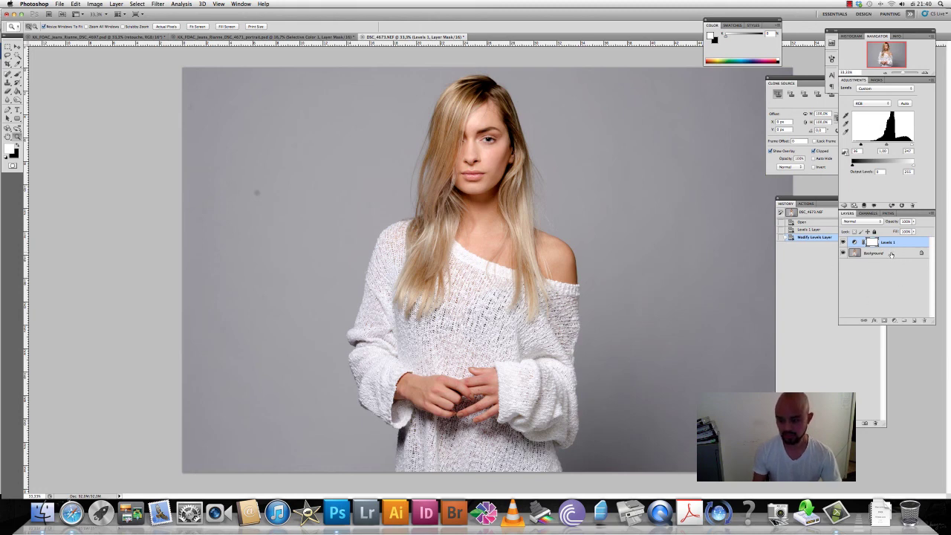
click(892, 254)
Step: Add a Curves layer above Levels 1 and bend it into a contrast S-curve
click(895, 320)
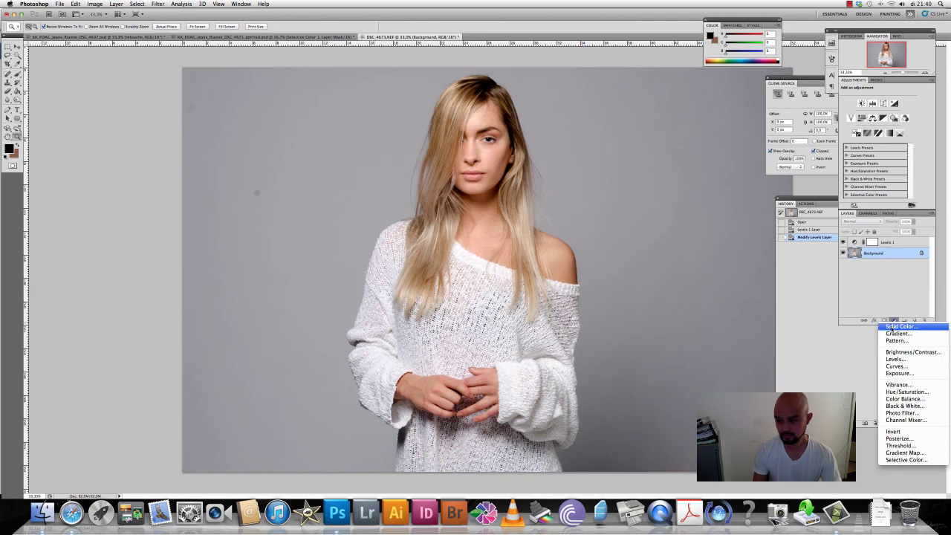
click(896, 367)
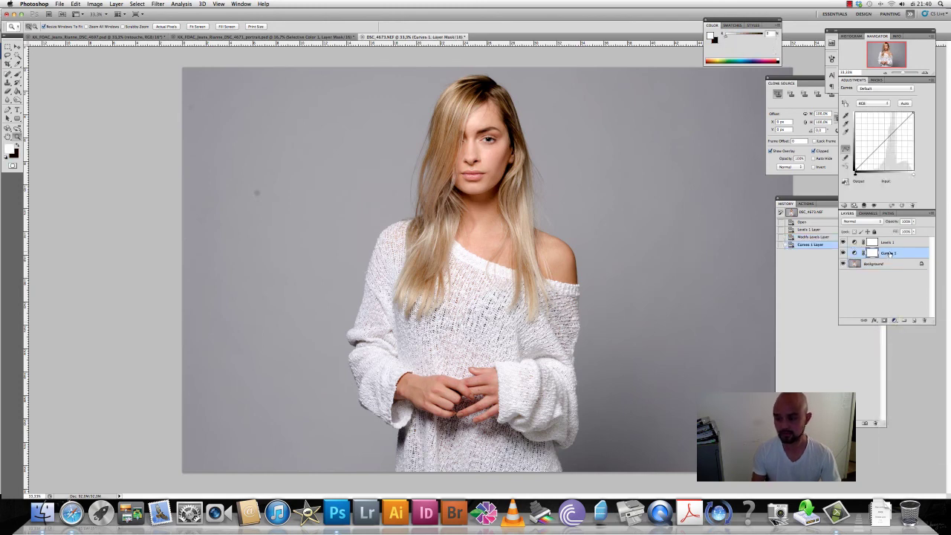
drag(888, 239, 887, 241)
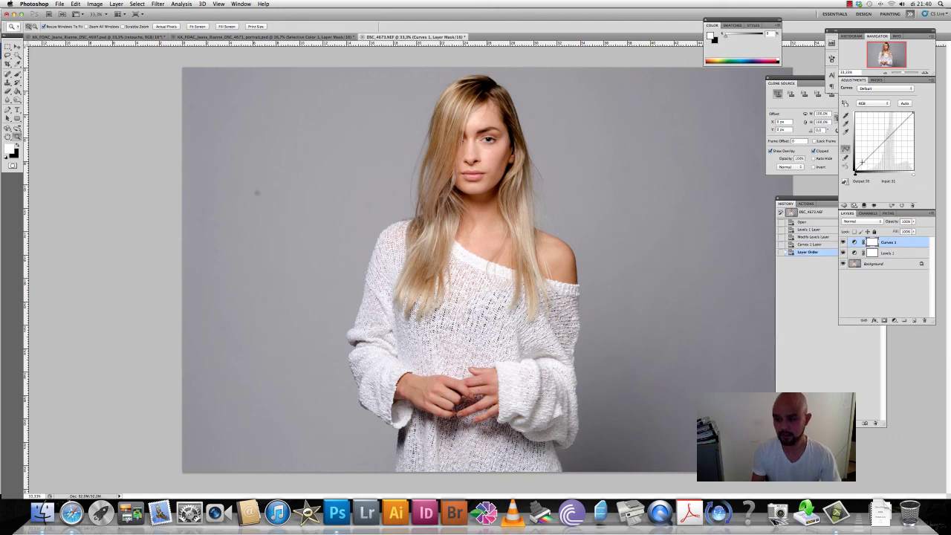
drag(864, 162, 866, 164)
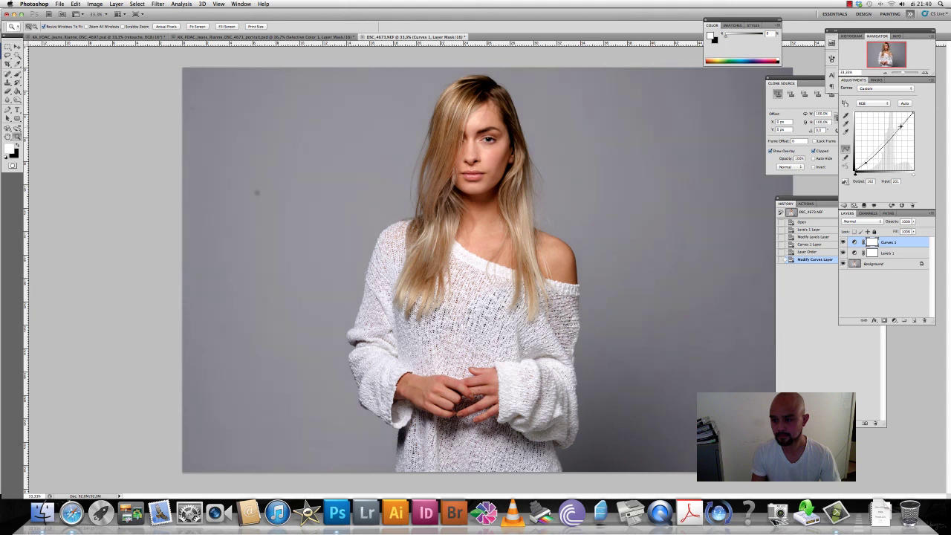
drag(900, 127, 897, 126)
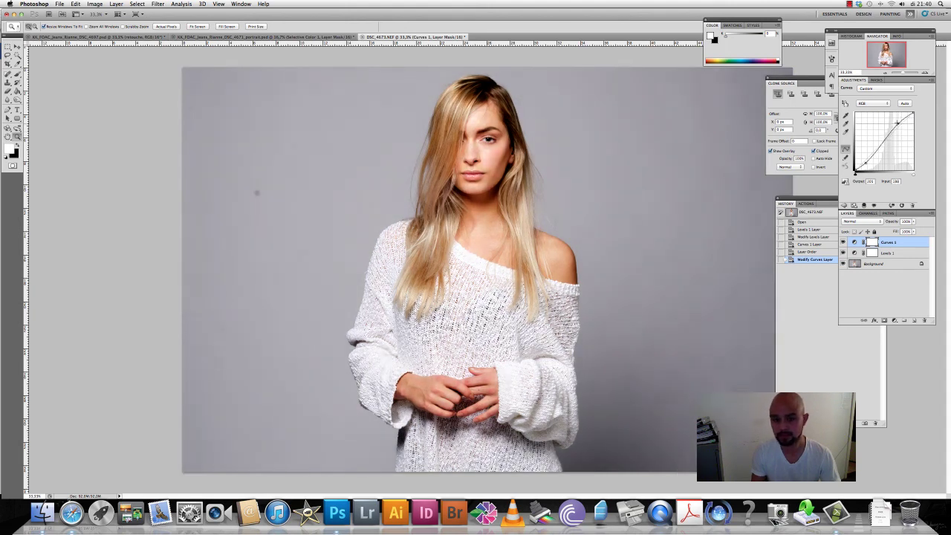
drag(865, 162, 867, 162)
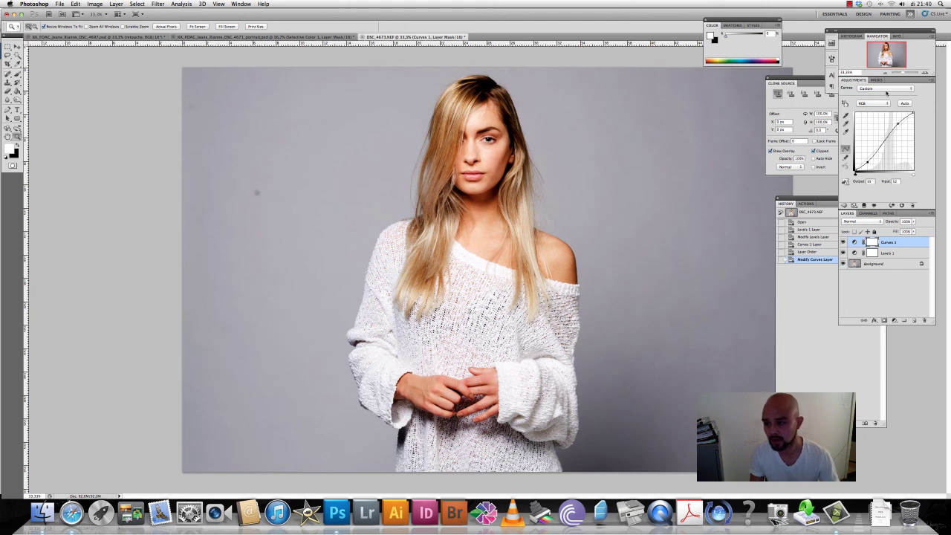
click(862, 222)
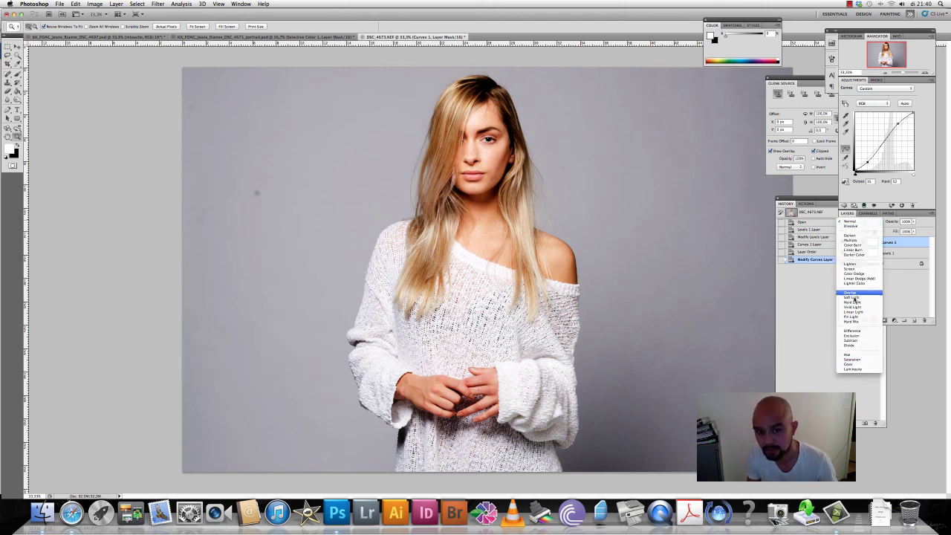
Step: Set the Curves 1 blend mode to Luminosity and zoom in on the face to check
click(850, 293)
click(861, 221)
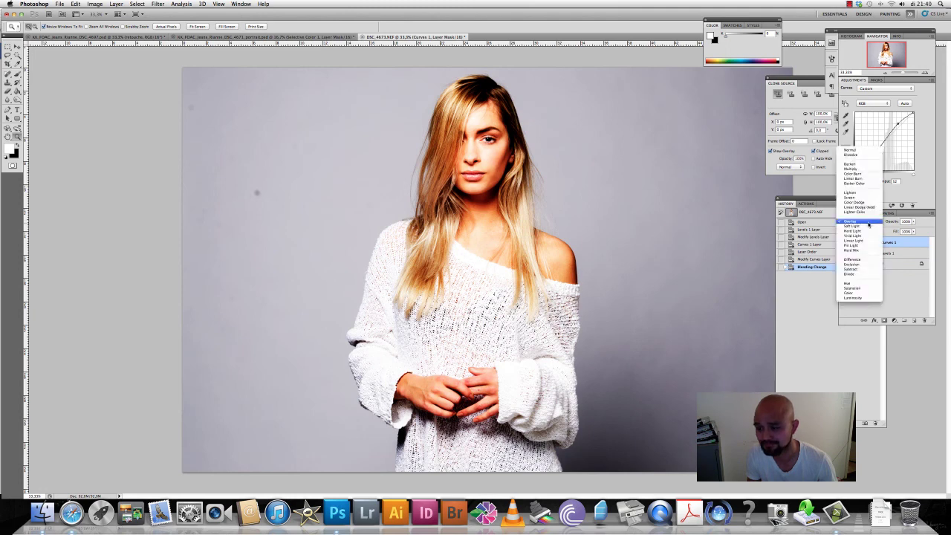
click(858, 297)
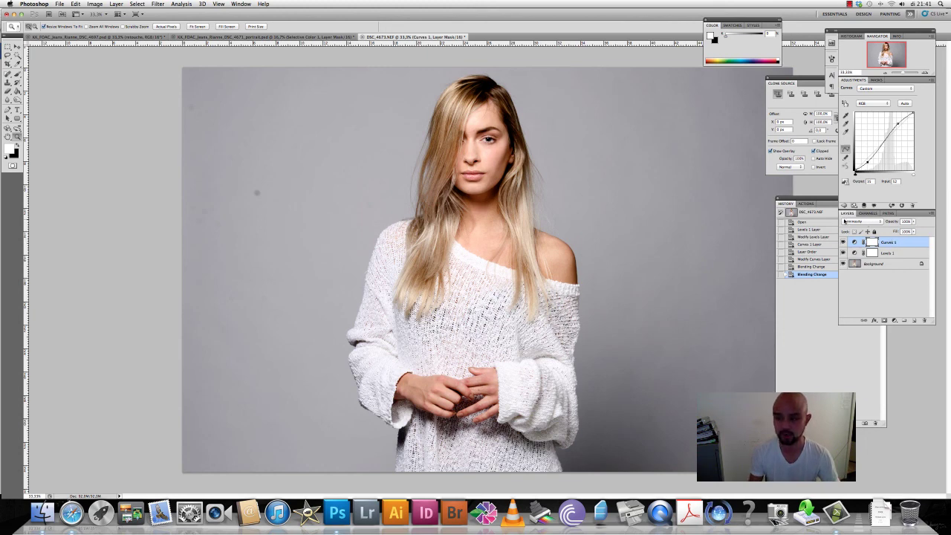
click(500, 168)
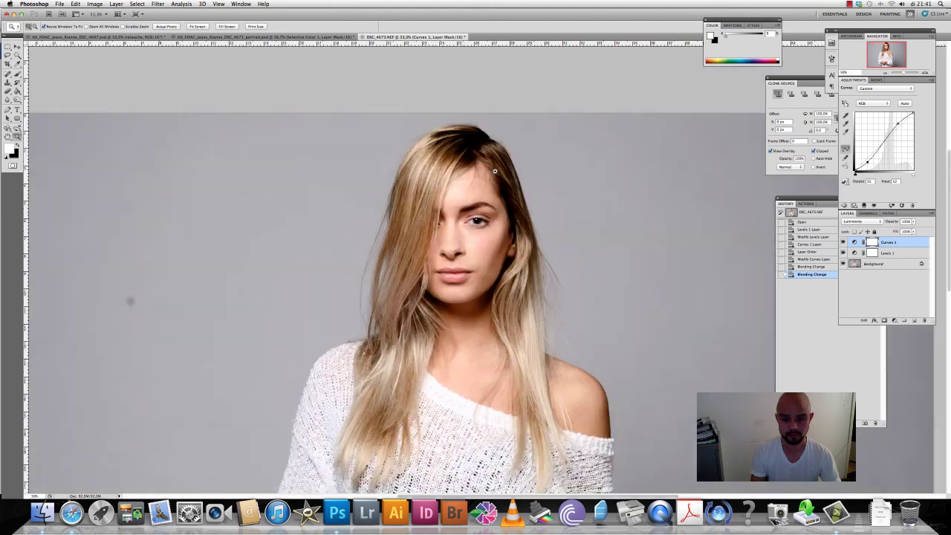
alt+click(469, 269)
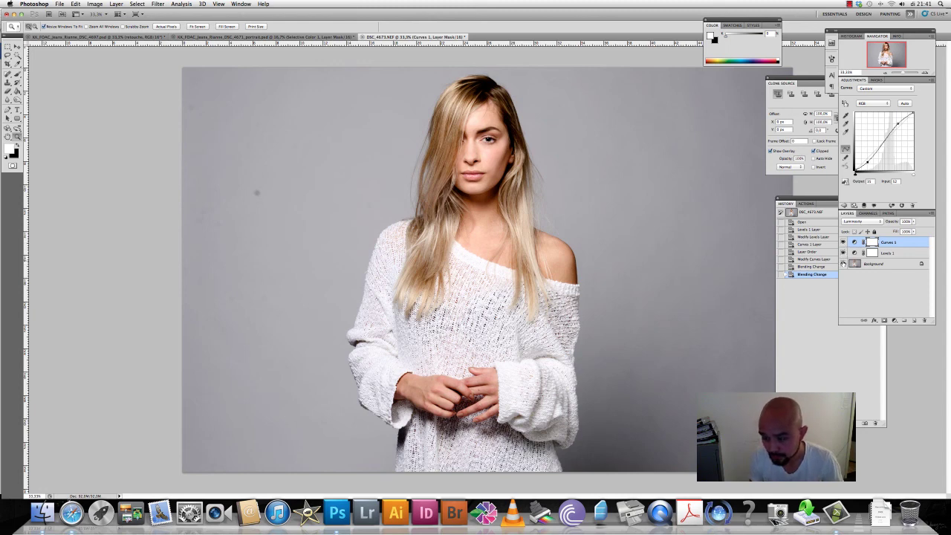
Step: Toggle Levels 1 and Curves 1 visibility to compare the portrait before and after
click(842, 254)
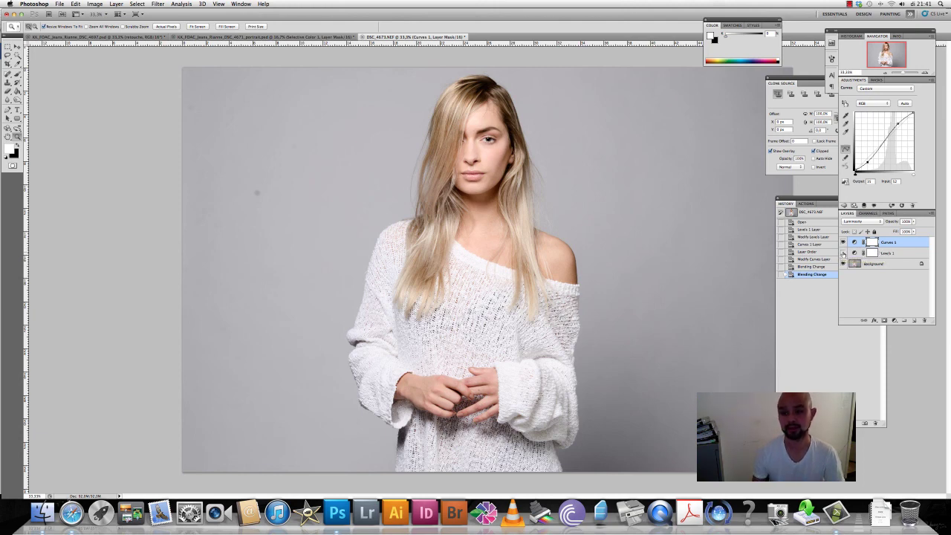
click(843, 253)
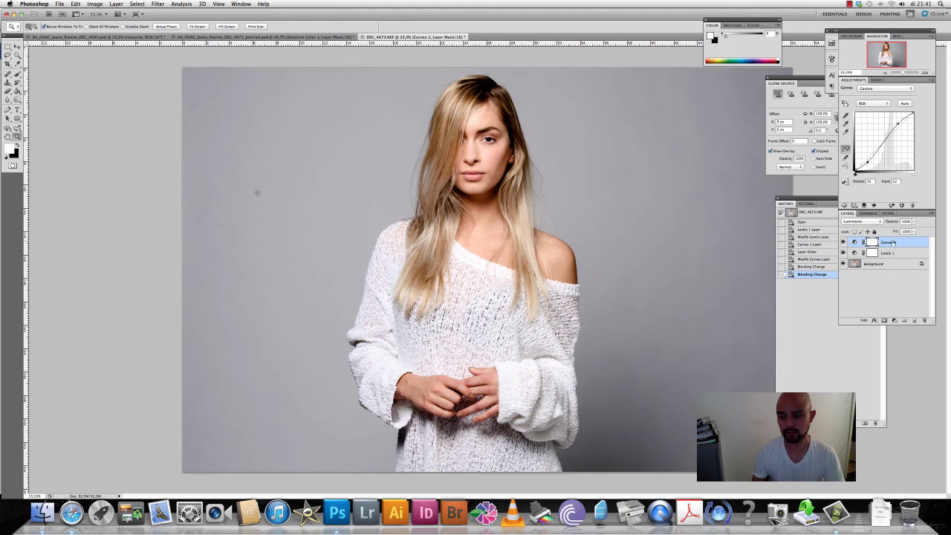
click(843, 242)
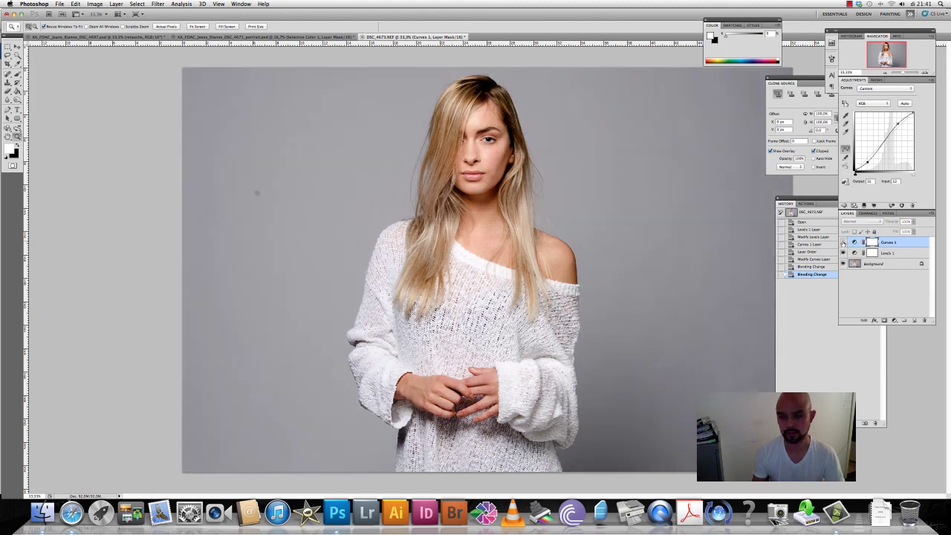
click(843, 242)
click(843, 242)
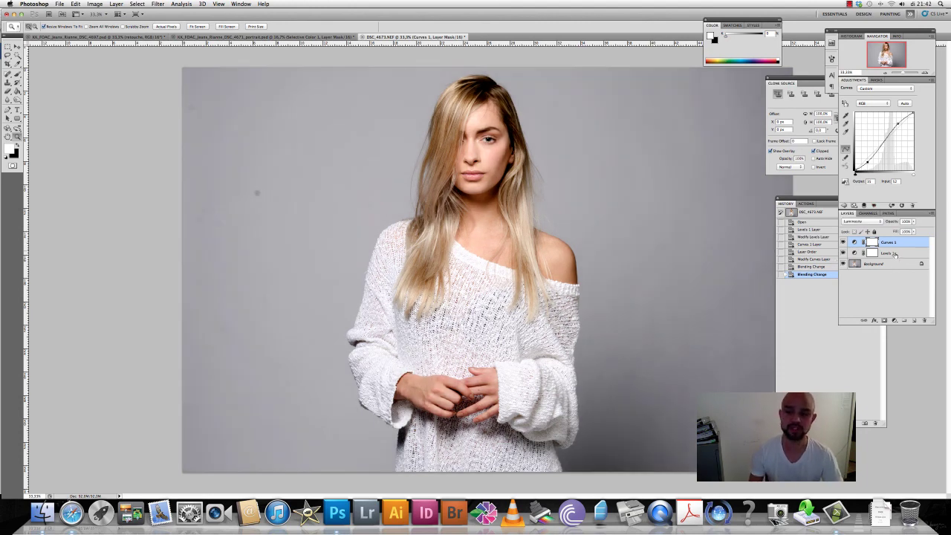
click(892, 321)
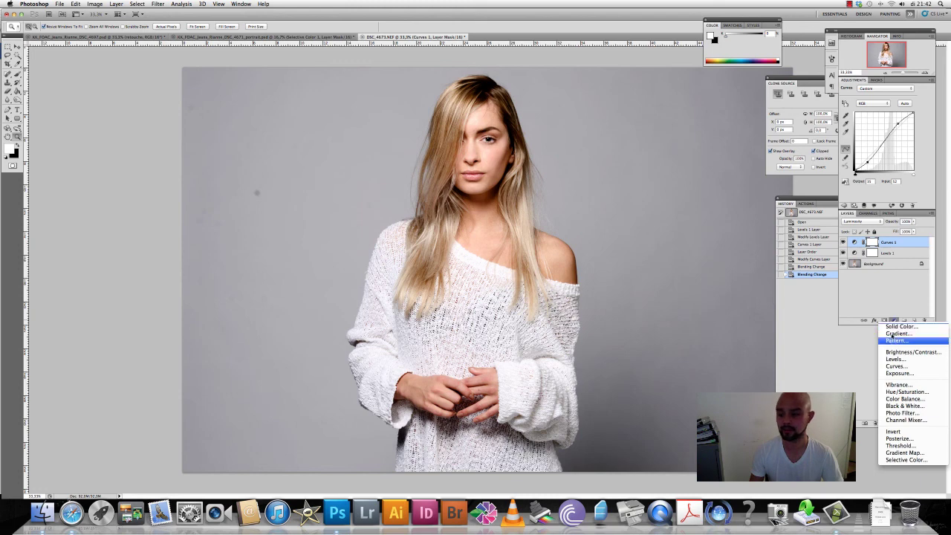
Step: Add a Vibrance layer, lower vibrance and saturation, and toggle it to compare
click(898, 385)
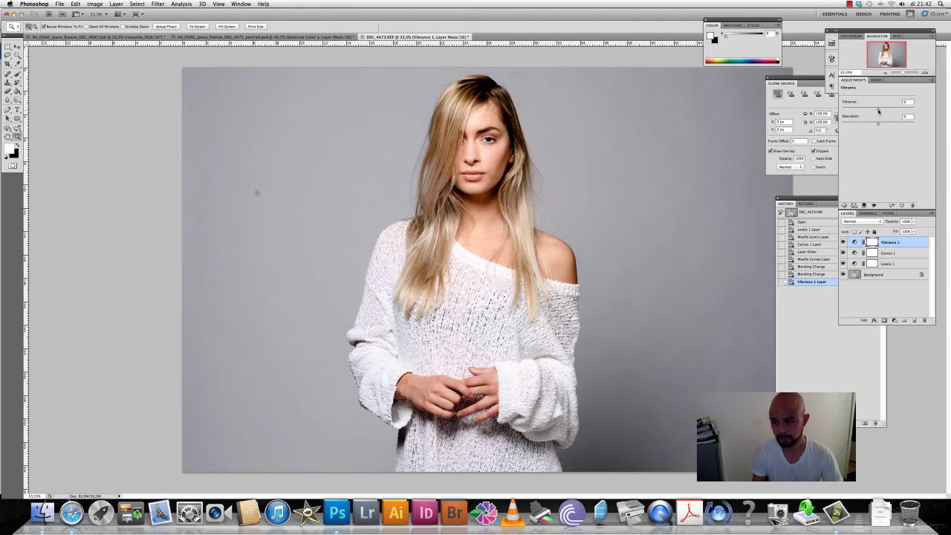
drag(878, 109, 864, 111)
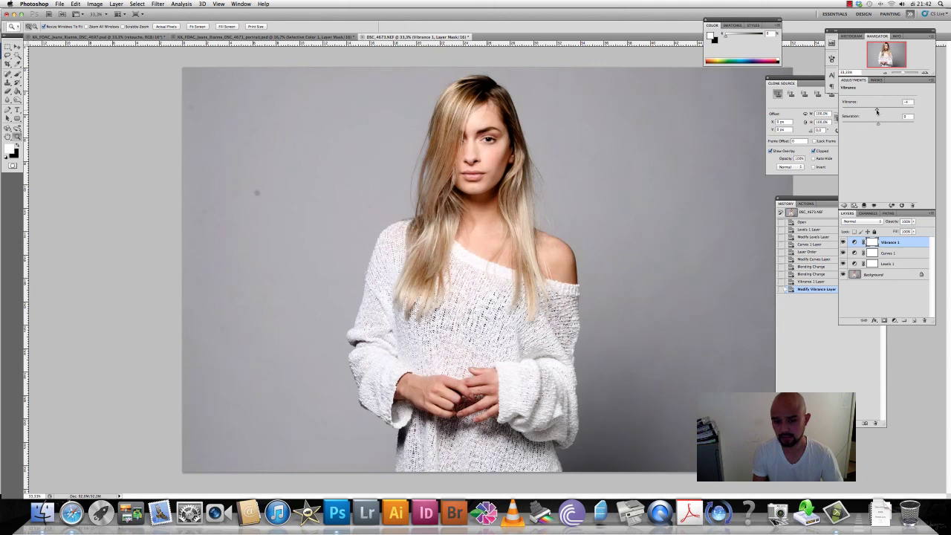
drag(878, 125, 872, 126)
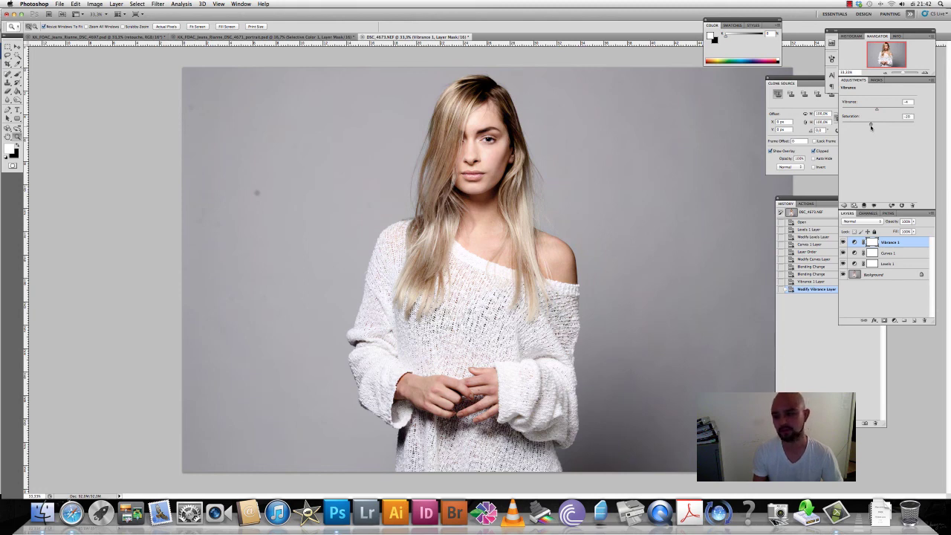
click(843, 243)
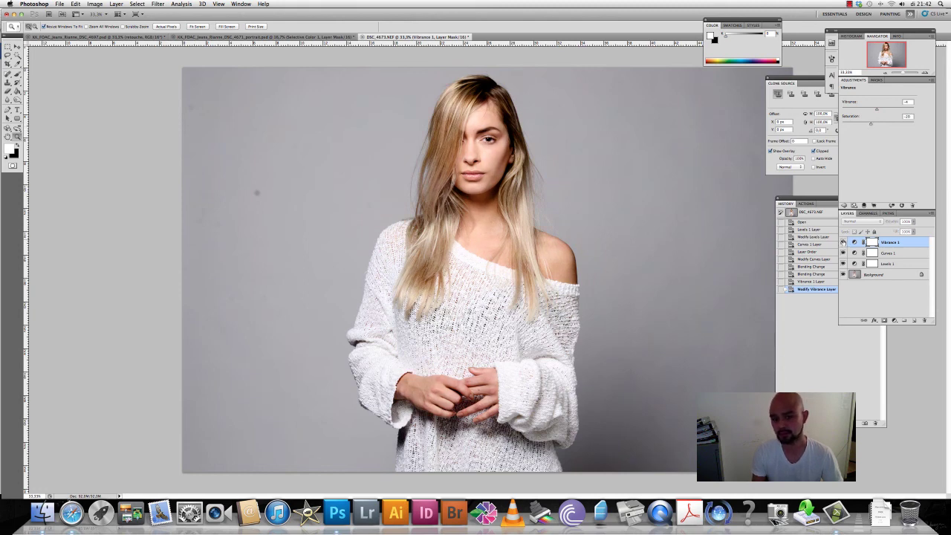
click(843, 243)
click(843, 243)
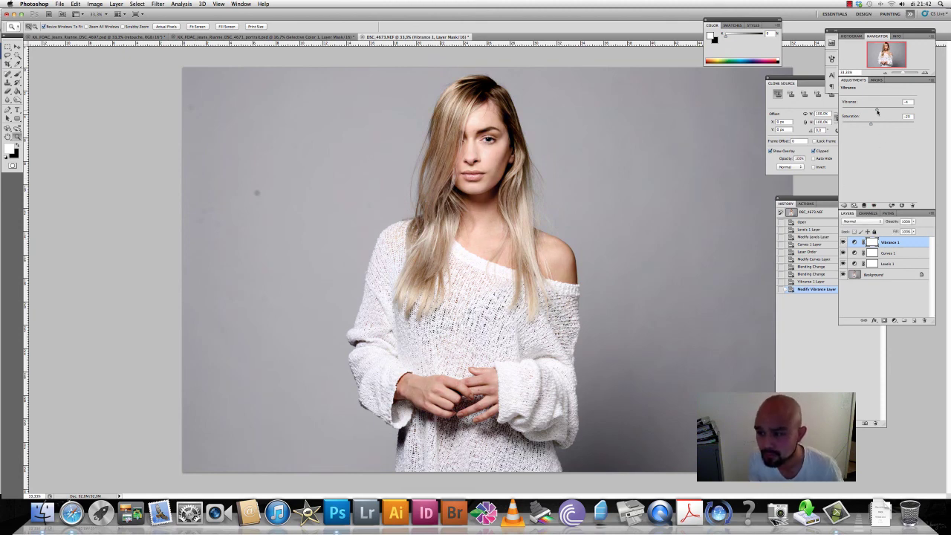
Step: Raise Vibrance to +10 and zoom to full size on the face
drag(876, 109, 884, 112)
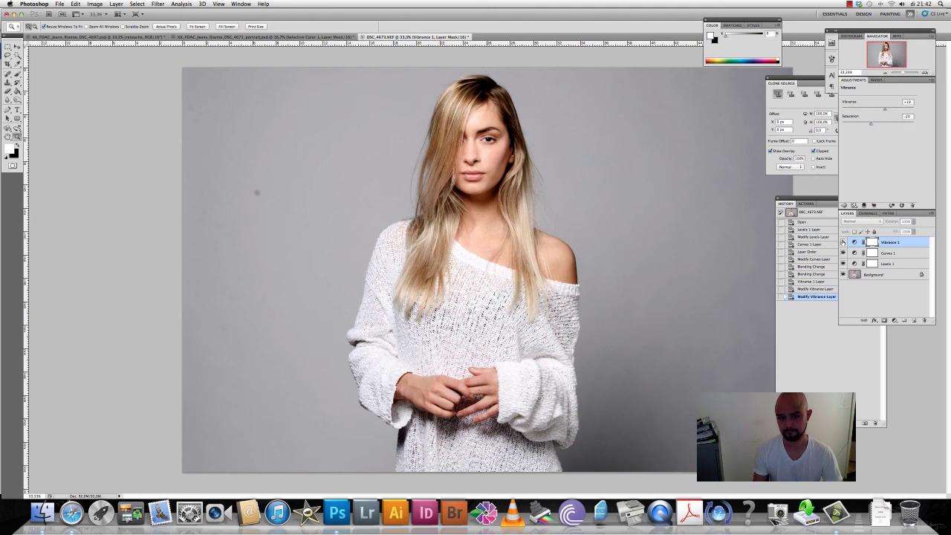
click(497, 152)
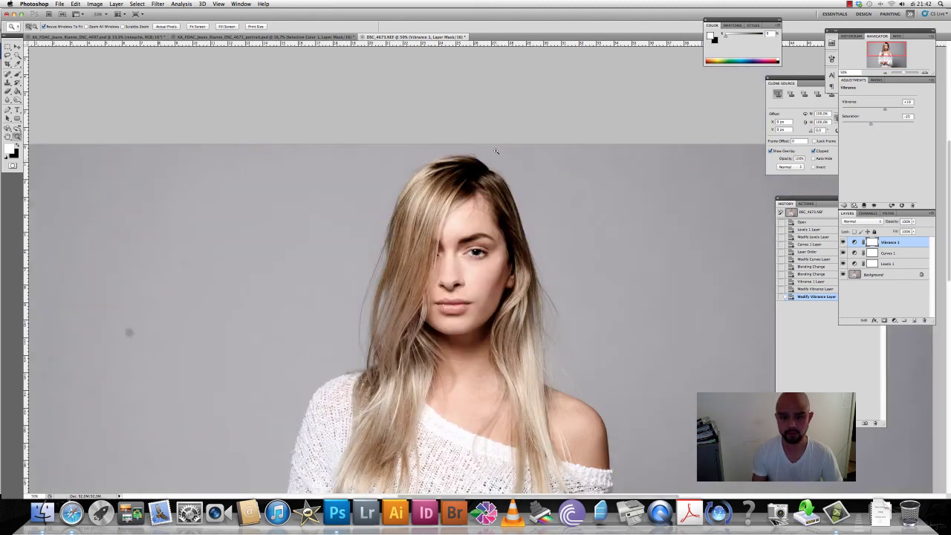
click(479, 297)
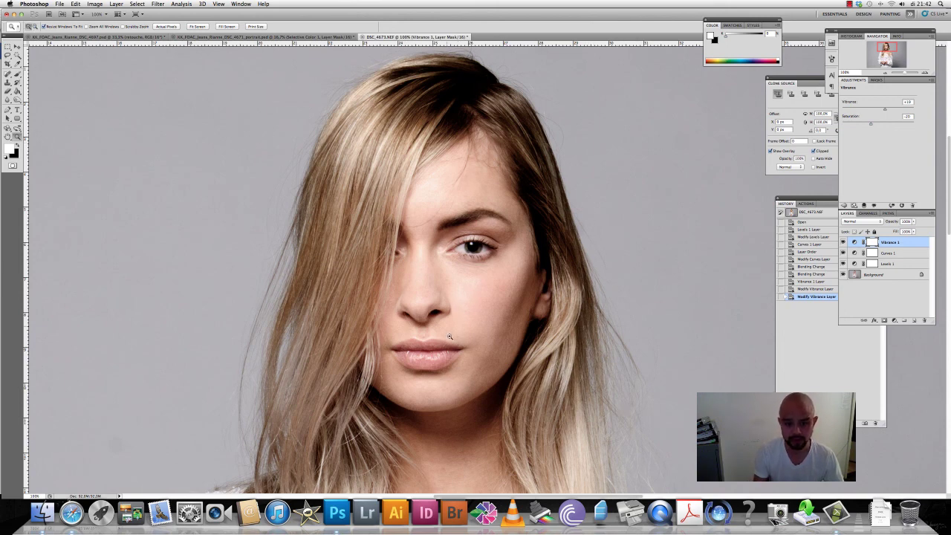
Step: Pan across the skin and background up close, then zoom out to 50%
alt+click(447, 281)
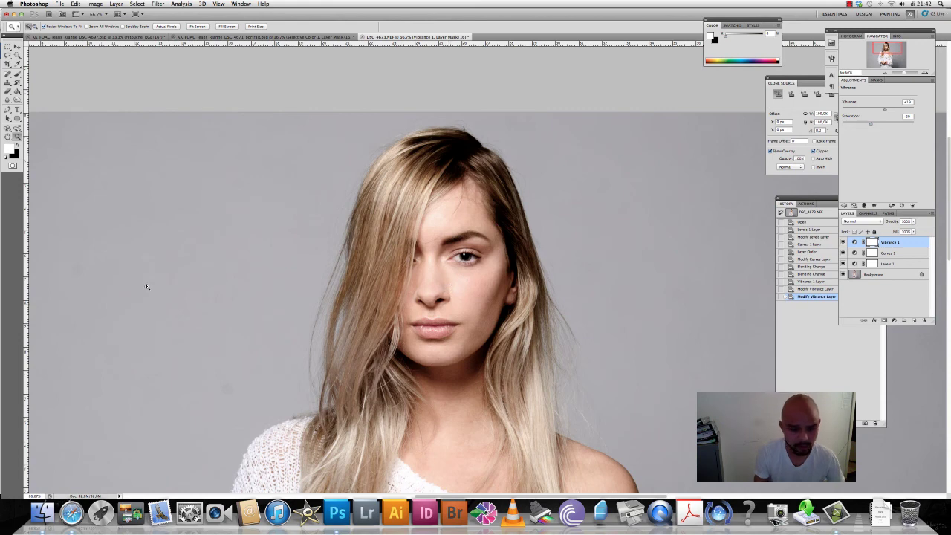
mouse_move(355, 329)
mouse_down()
mouse_move(387, 297)
mouse_move(525, 238)
mouse_up()
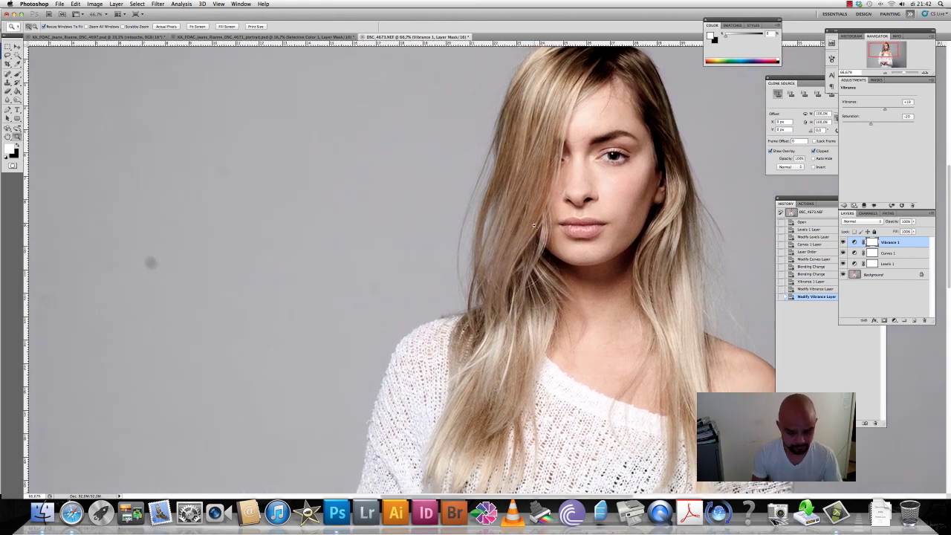
scroll(525, 238, right, 3)
scroll(525, 237, right, 3)
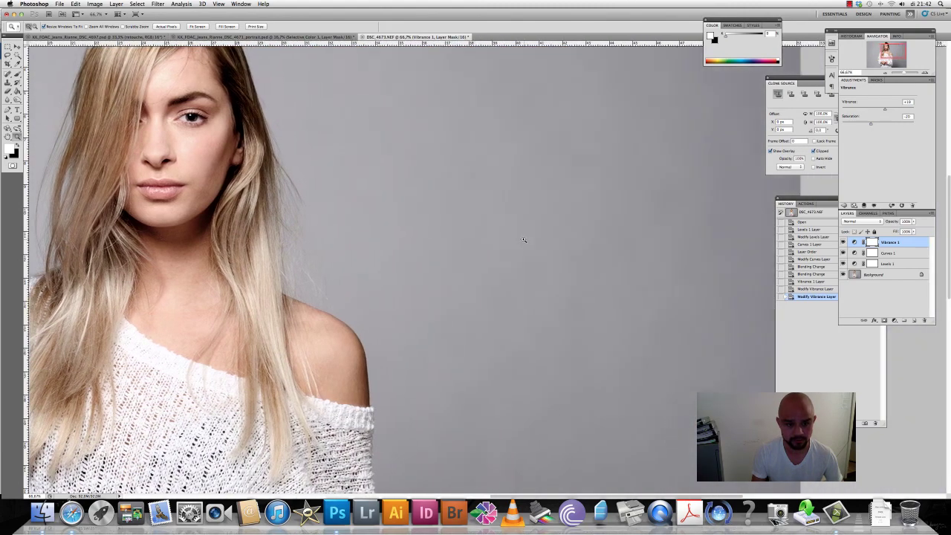
scroll(525, 238, right, 4)
scroll(525, 242, right, 1)
scroll(525, 242, left, 3)
scroll(525, 242, left, 3)
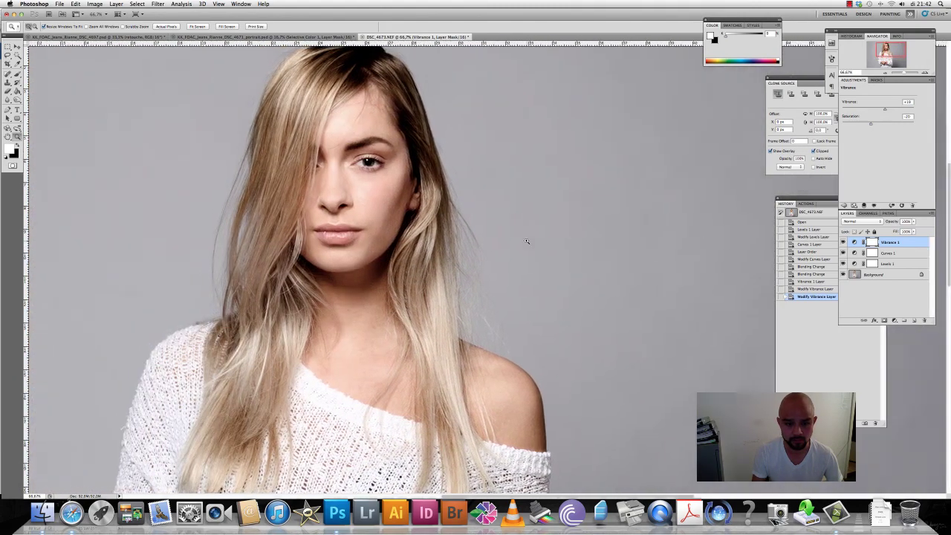
scroll(526, 243, left, 5)
scroll(528, 243, left, 4)
scroll(528, 244, left, 1)
scroll(527, 244, left, 3)
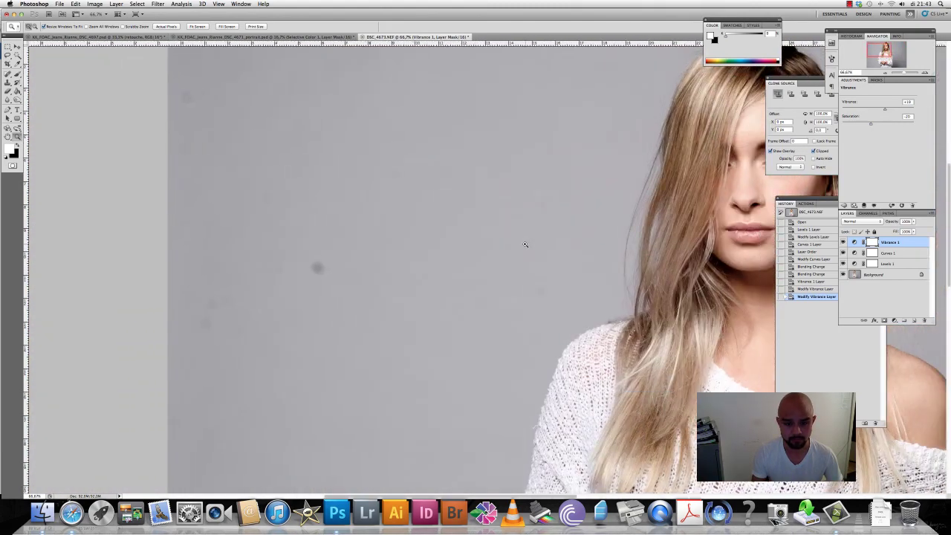
scroll(525, 244, left, 3)
scroll(524, 244, left, 6)
scroll(525, 244, left, 2)
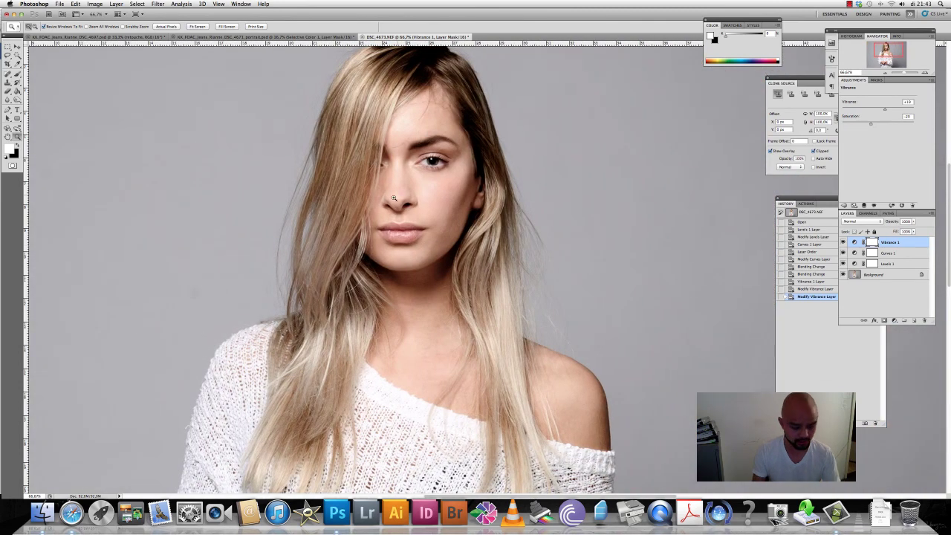
alt+click(414, 219)
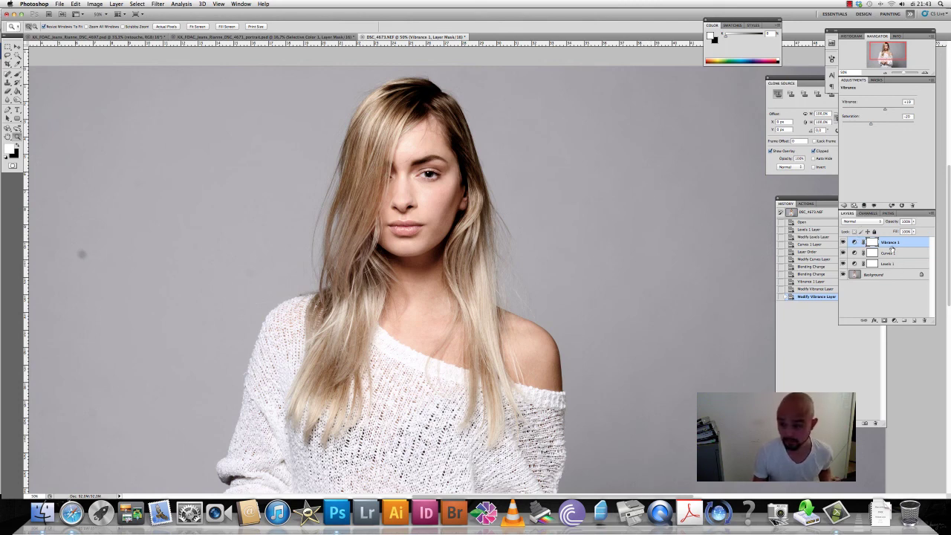
Step: Duplicate the Background layer and open the High Pass filter for the copy
click(877, 274)
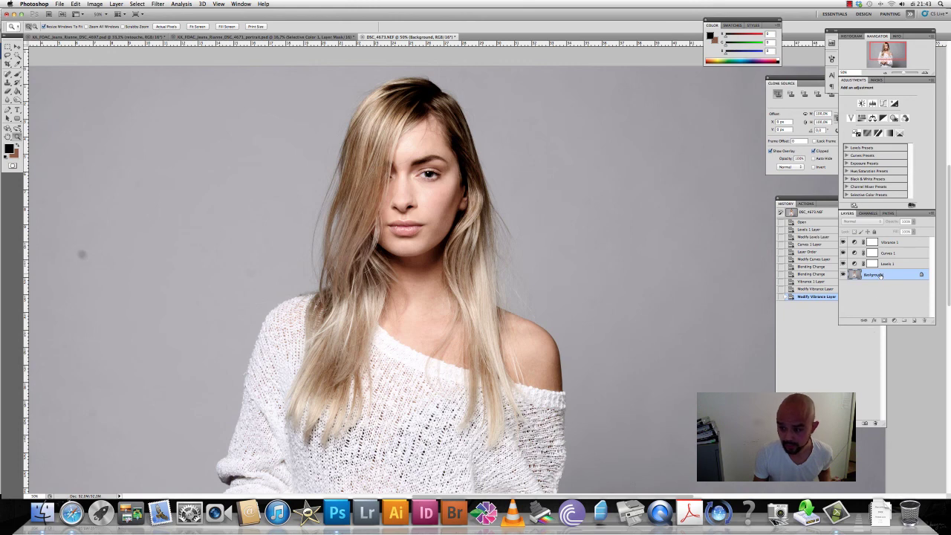
drag(881, 275, 915, 320)
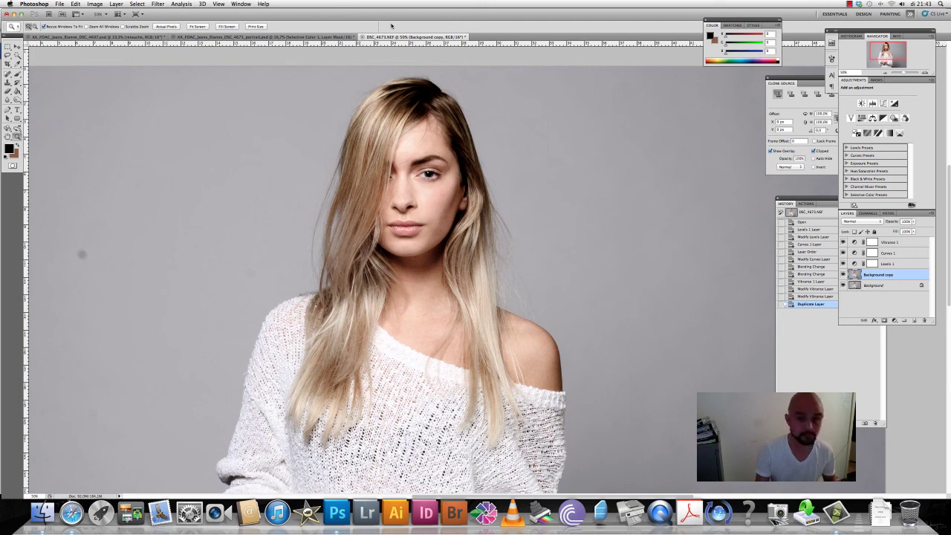
click(158, 4)
mouse_move(189, 161)
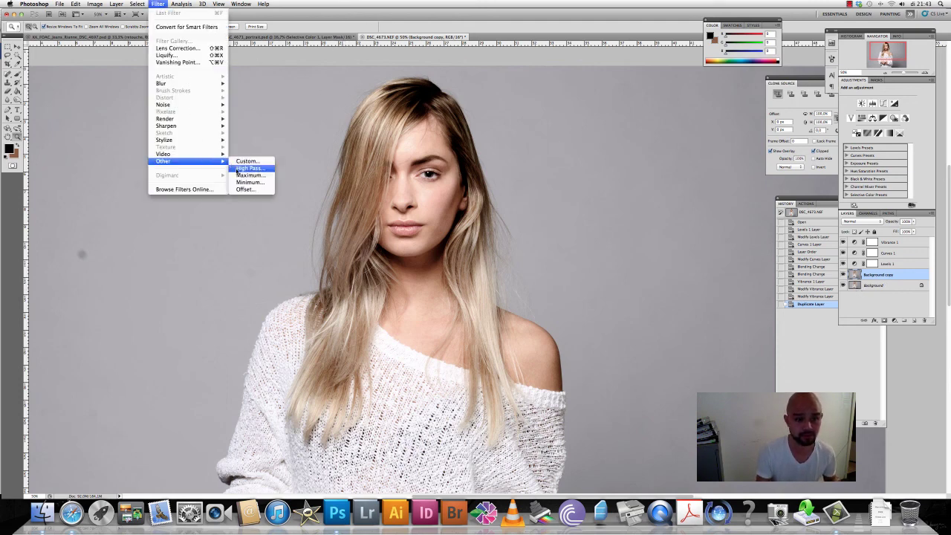
click(243, 170)
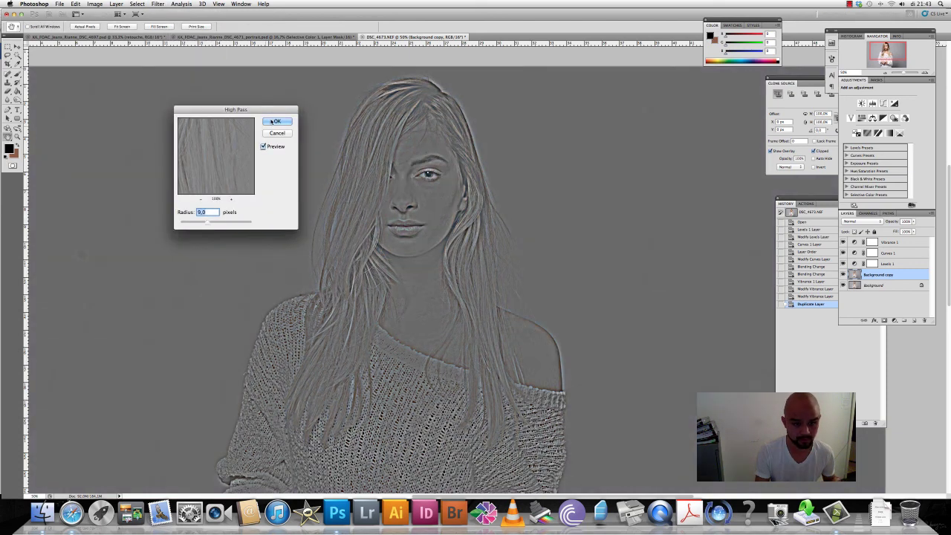
Step: Apply High Pass at 9.0 px to Background copy and open Surface Blur with threshold 30
click(275, 121)
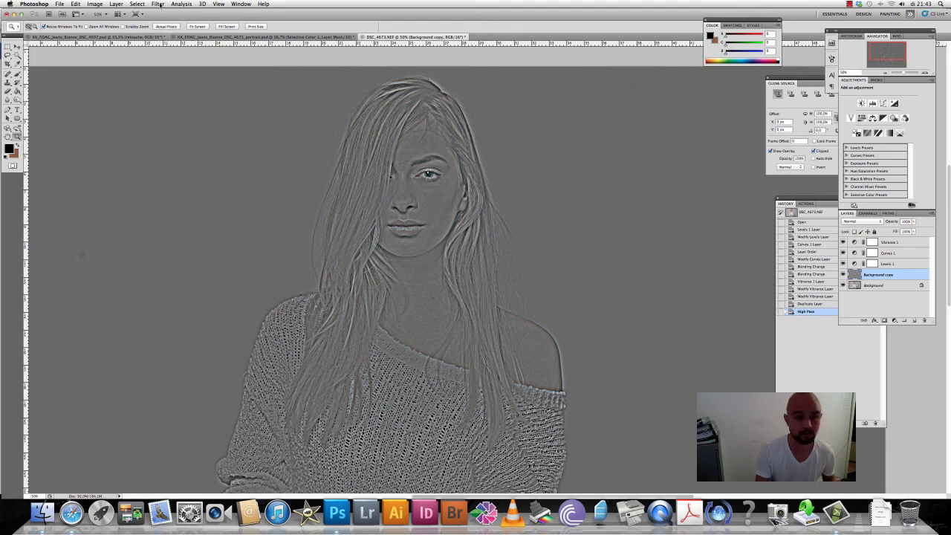
click(159, 5)
mouse_move(171, 83)
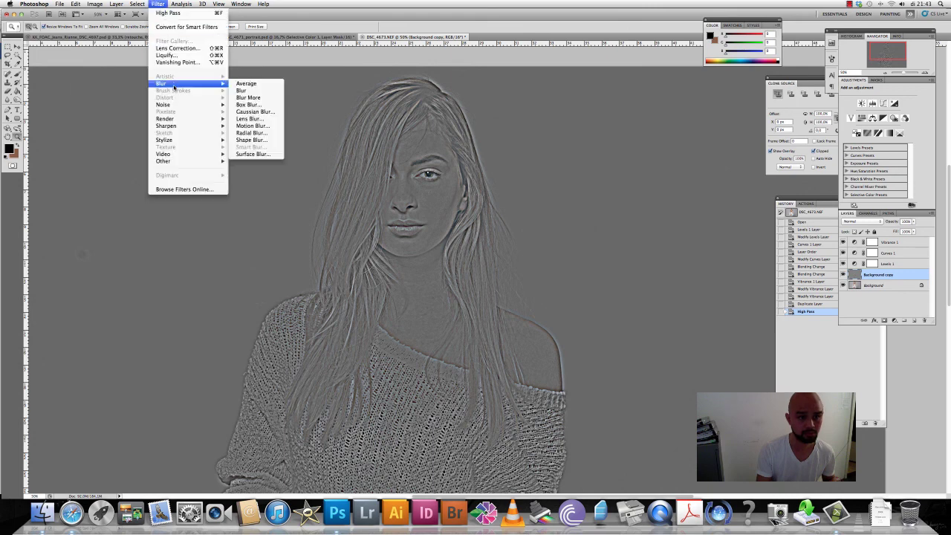
click(249, 155)
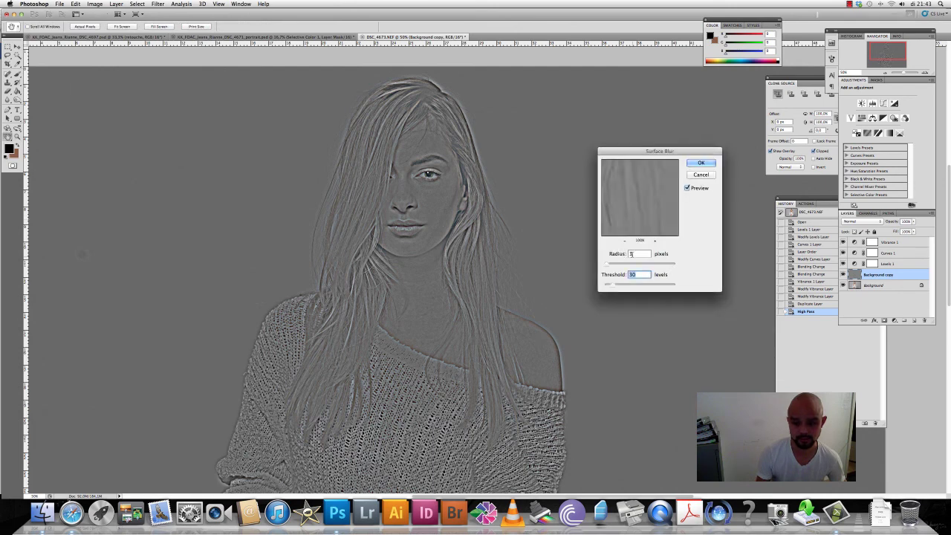
Step: Apply Surface Blur to the grey high-pass layer and invert it with Ctrl+I
click(699, 164)
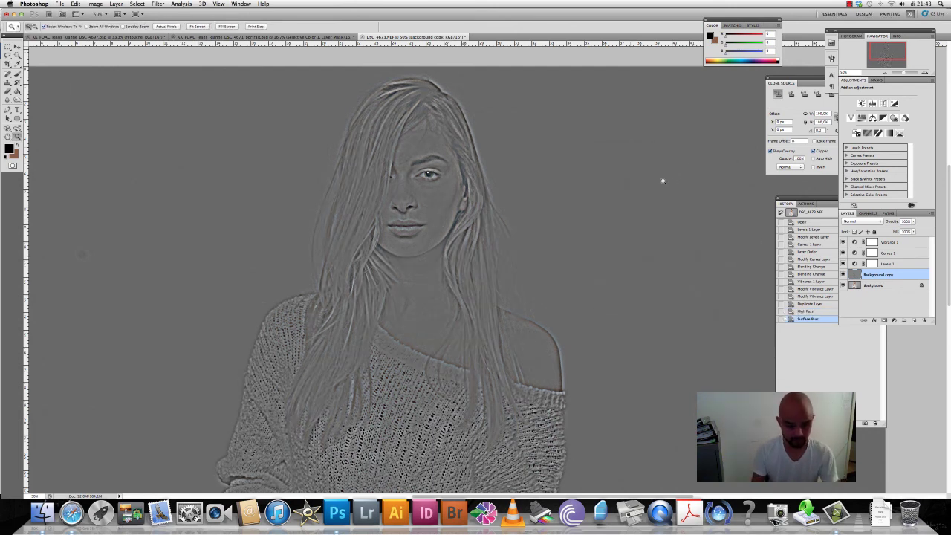
key(ctrl+i)
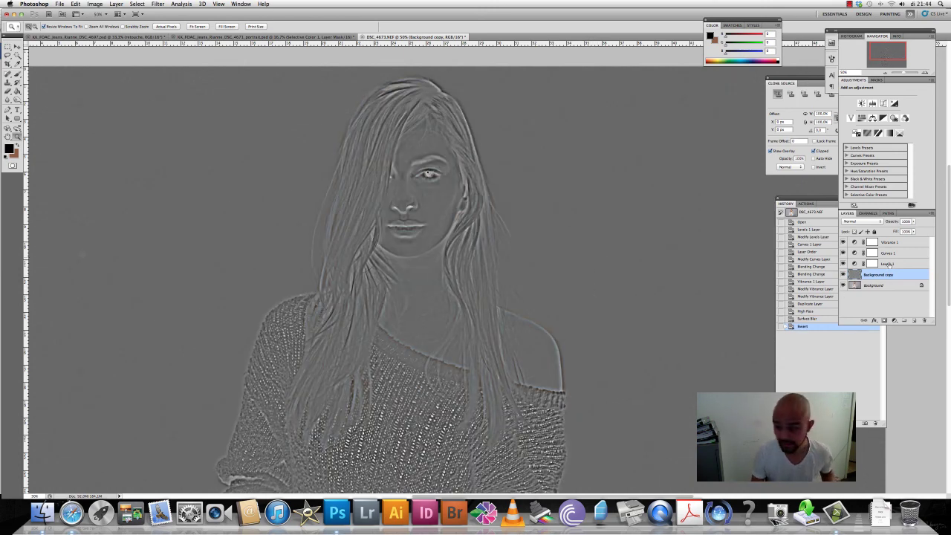
Step: Blend the inverted Background copy layer in Linear Light and lower its opacity
click(883, 221)
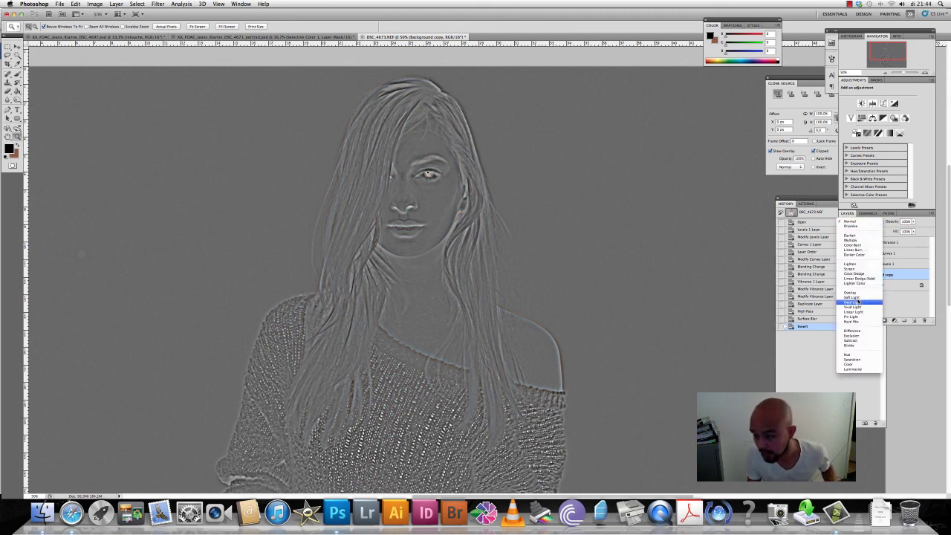
click(862, 312)
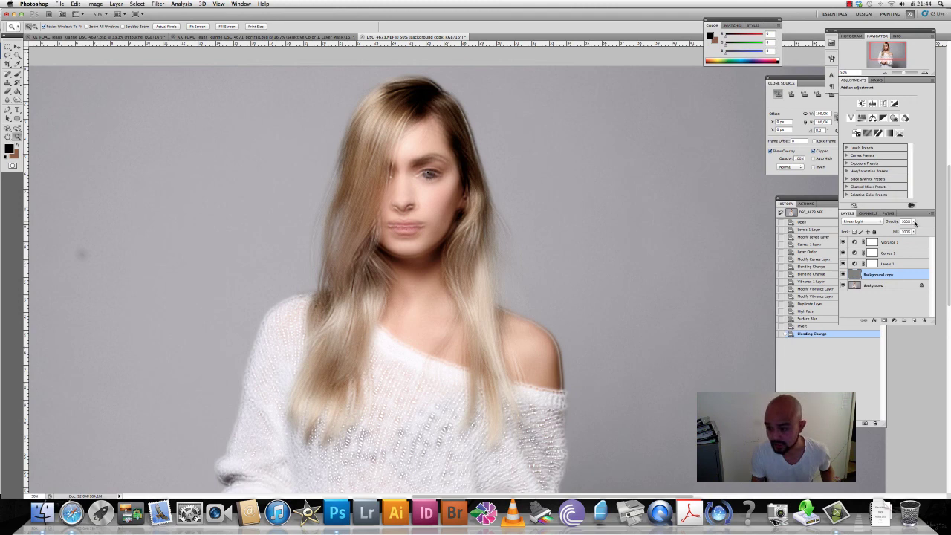
click(915, 223)
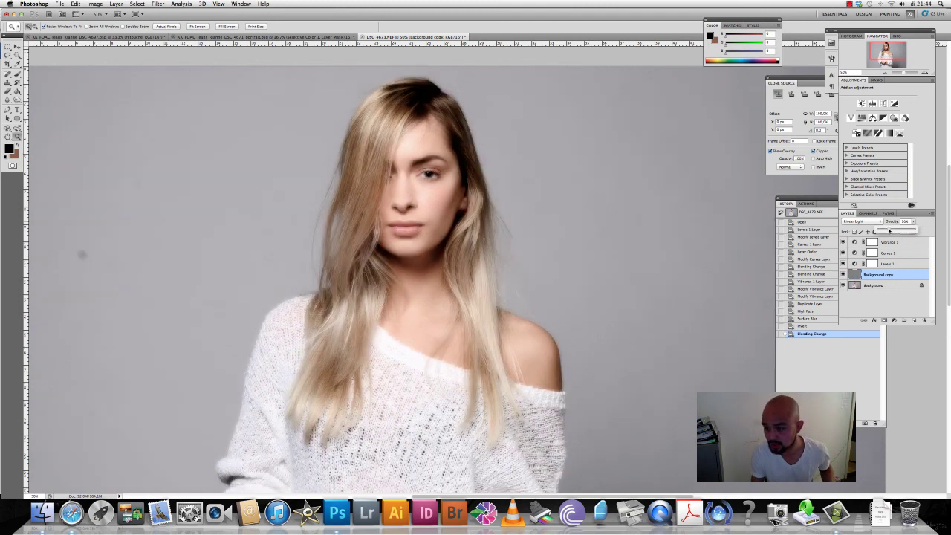
drag(890, 231, 889, 231)
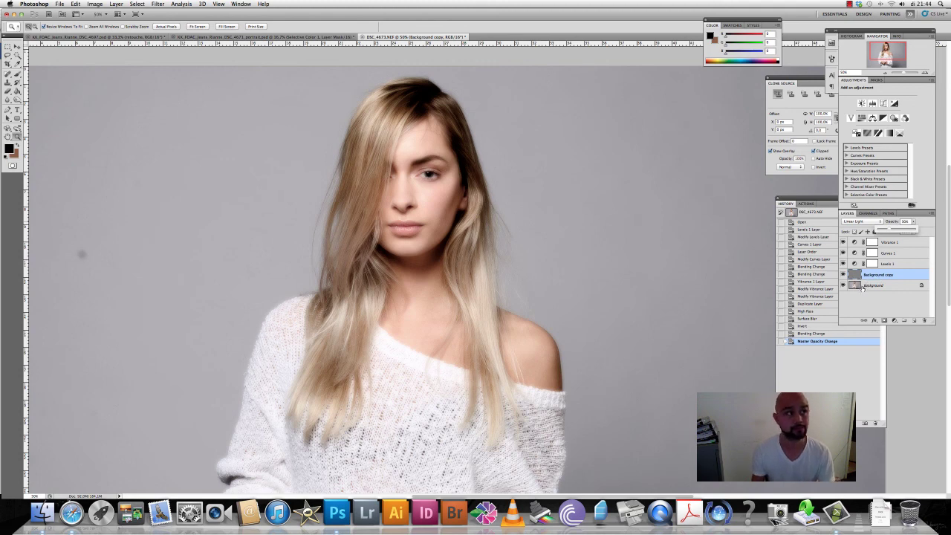
Step: Give the Background copy an all-black layer mask, undoing an accidental vector mask first
click(884, 321)
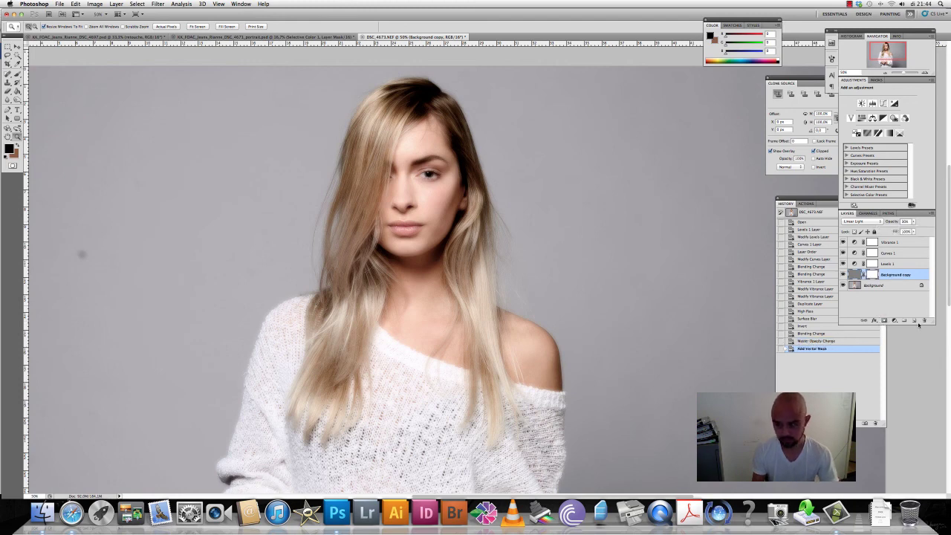
key(ctrl+z)
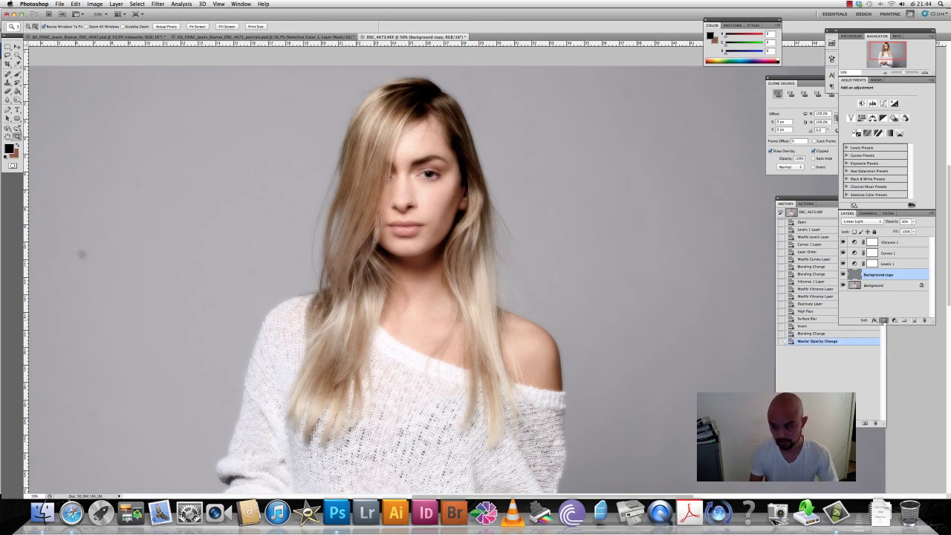
alt+click(883, 320)
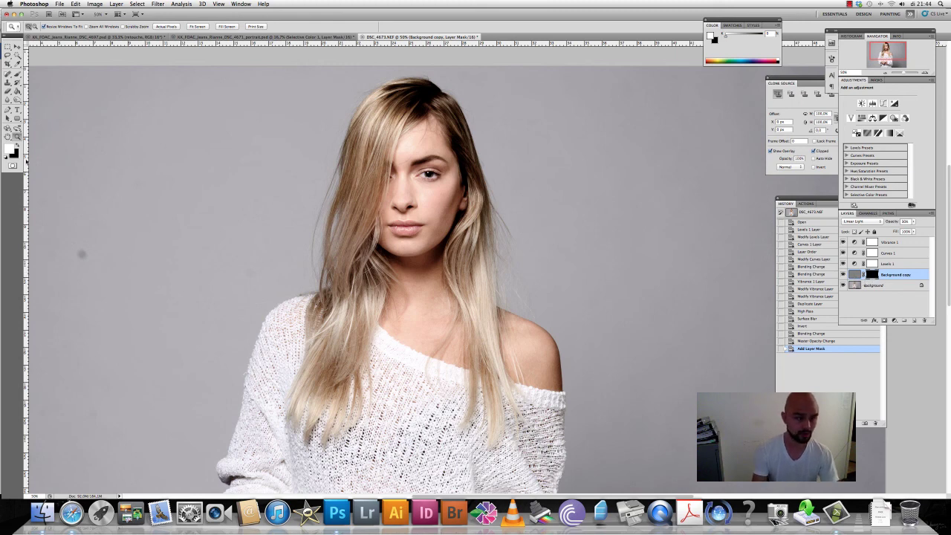
Step: Set up a large white brush, zoomed in on the face, targeting the Background copy layer
key(b)
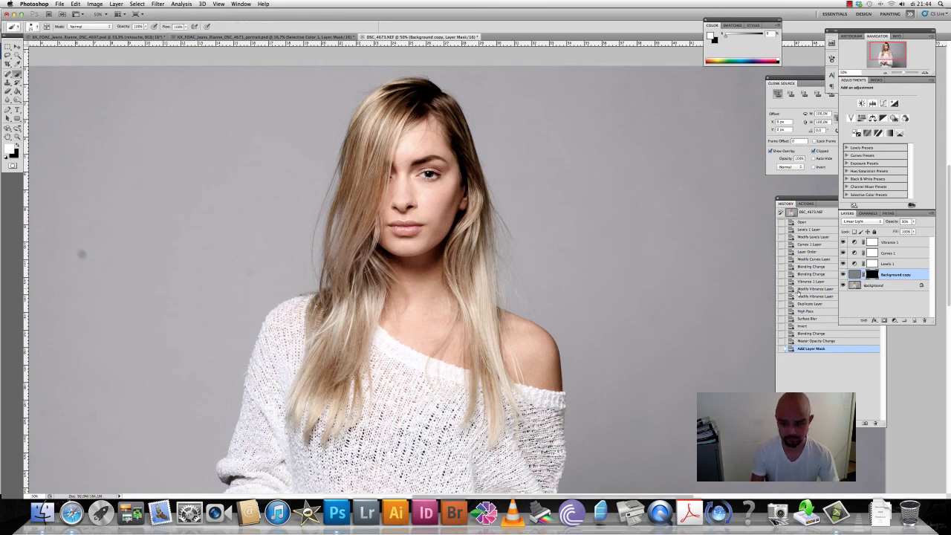
key(x)
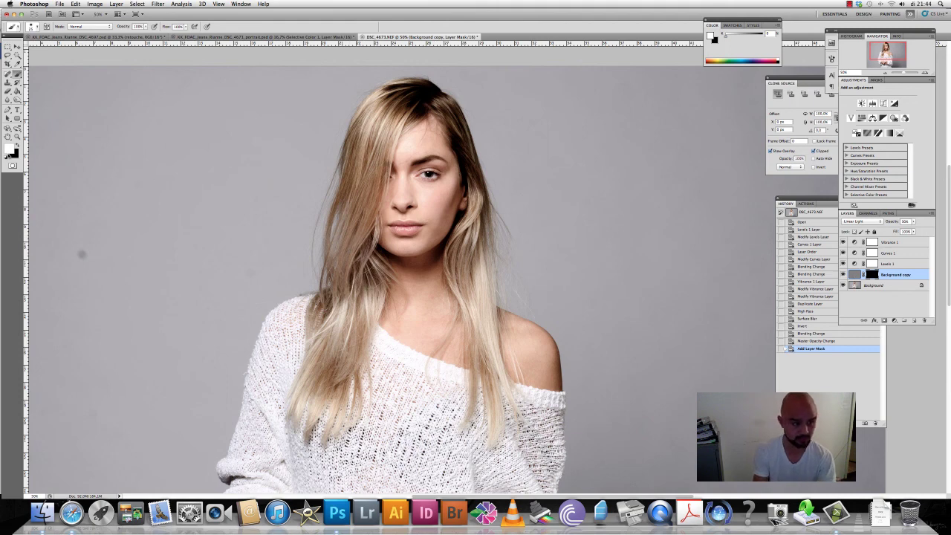
key(bracketright)
key(bracketright)
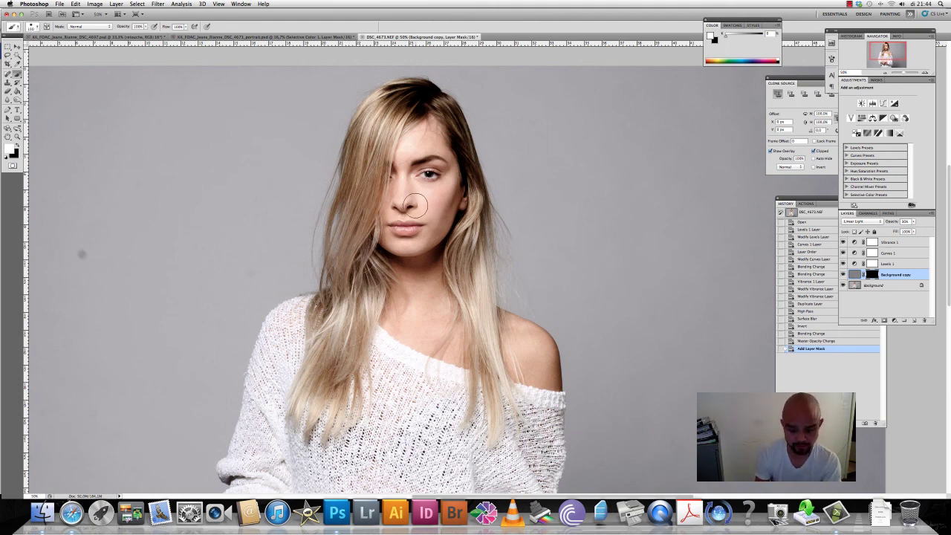
click(40, 28)
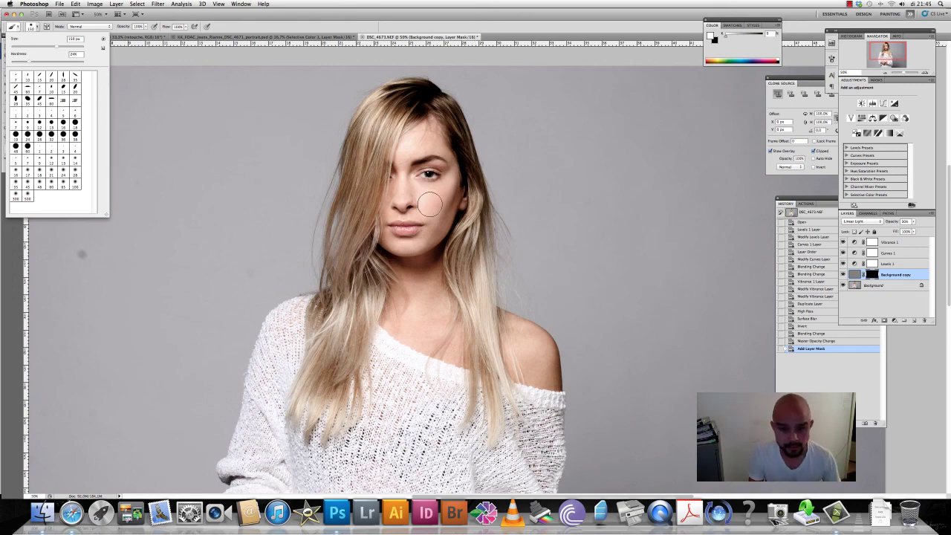
scroll(438, 204, up, 3)
scroll(438, 196, up, 2)
scroll(436, 201, up, 1)
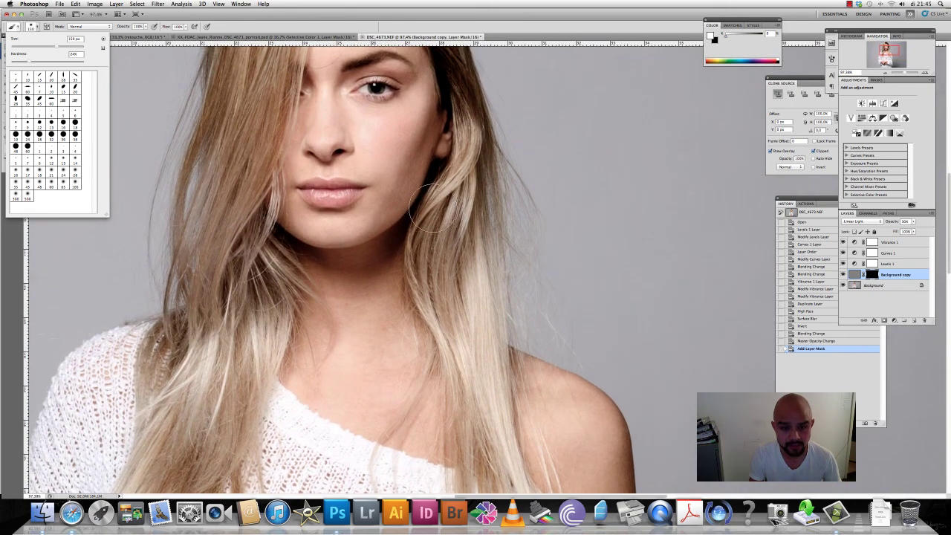
scroll(435, 205, up, 2)
scroll(433, 208, up, 2)
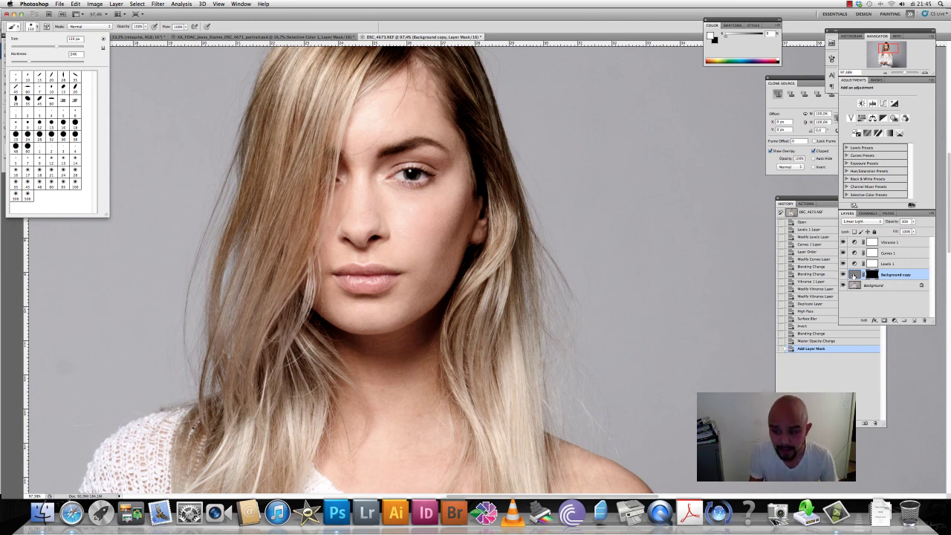
click(854, 275)
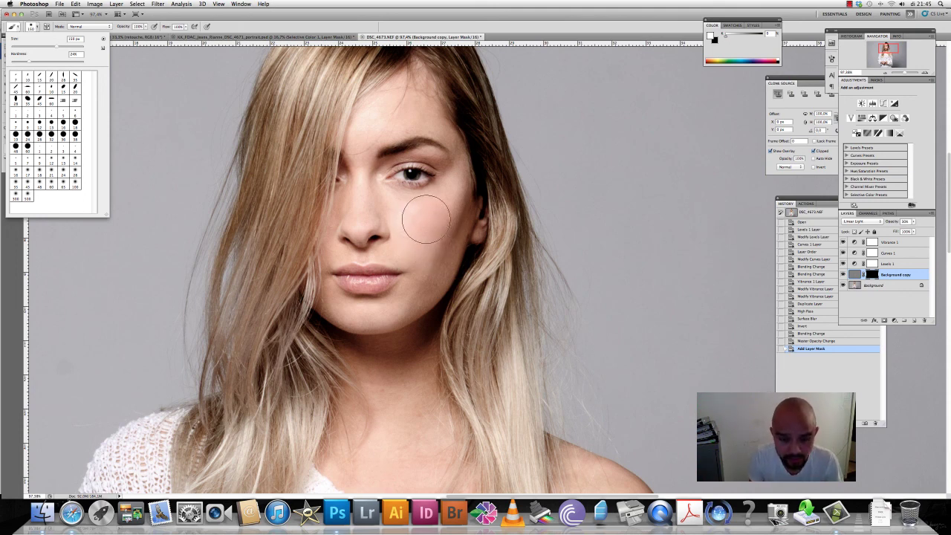
key(Return)
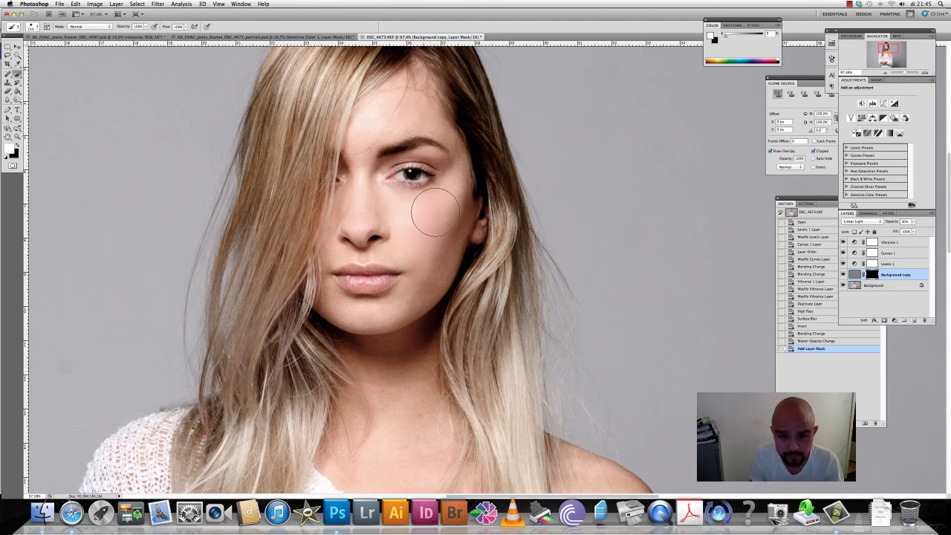
Step: Paint softening onto the cheek, under the eye and beside the nose, then compare with the layer hidden
drag(405, 213, 427, 251)
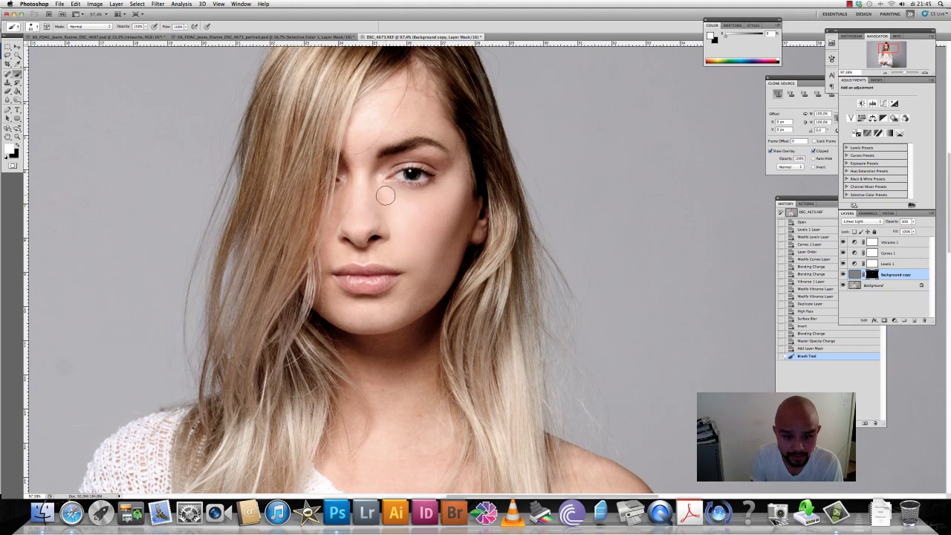
drag(397, 198, 362, 187)
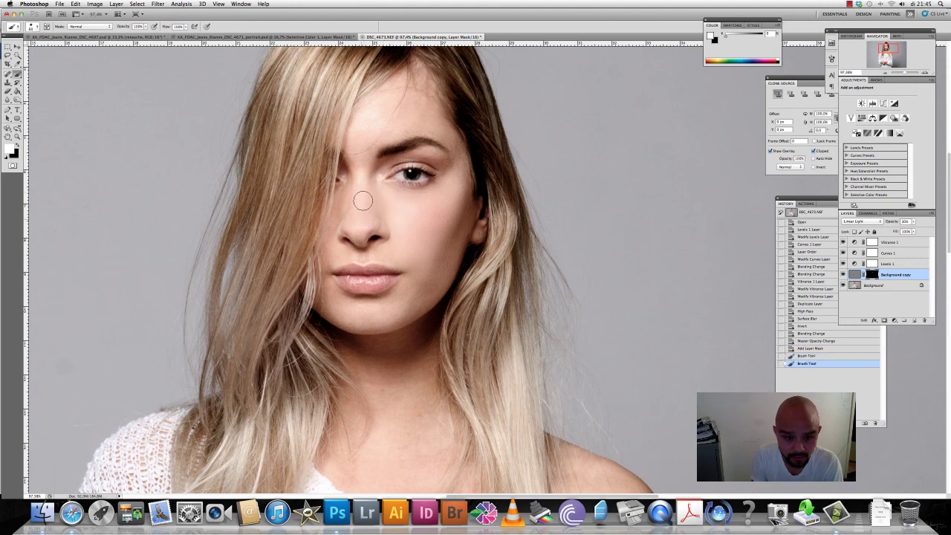
drag(359, 234, 370, 217)
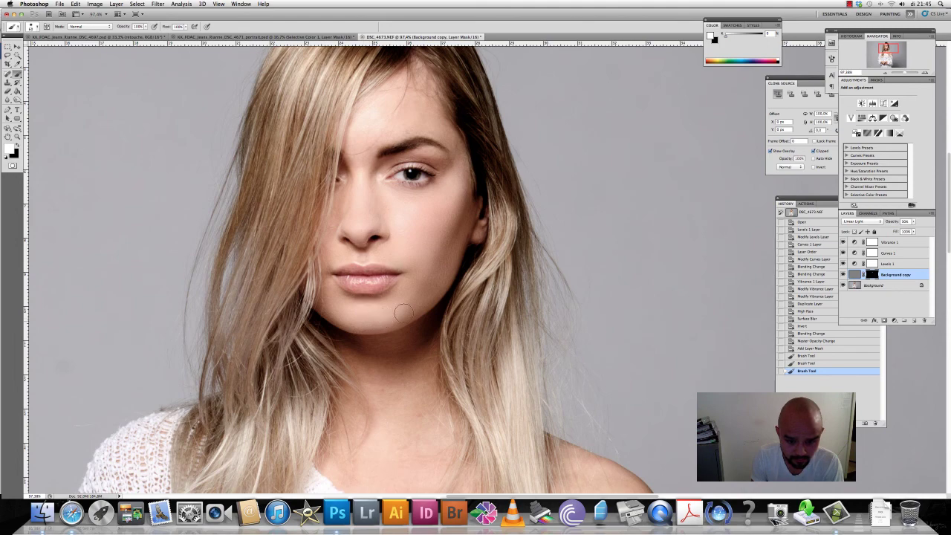
click(396, 205)
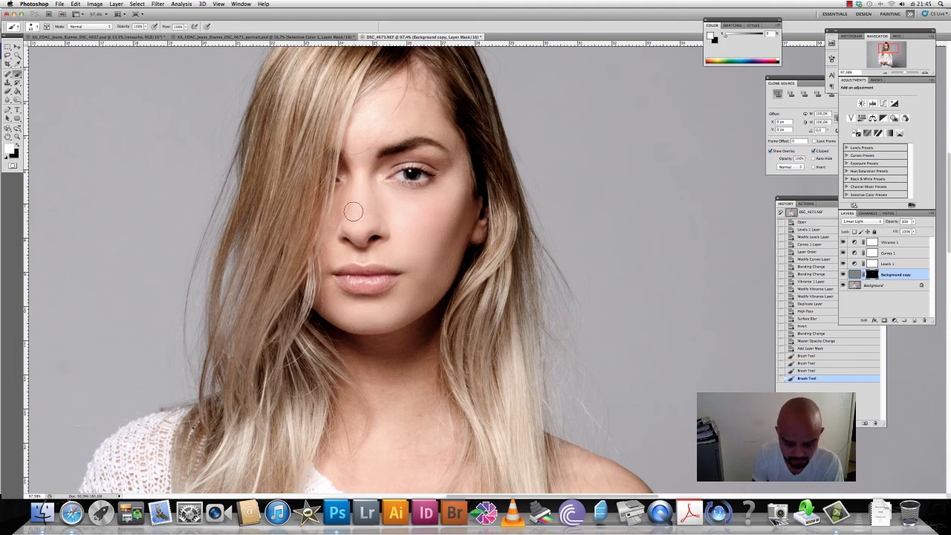
scroll(358, 225, up, 5)
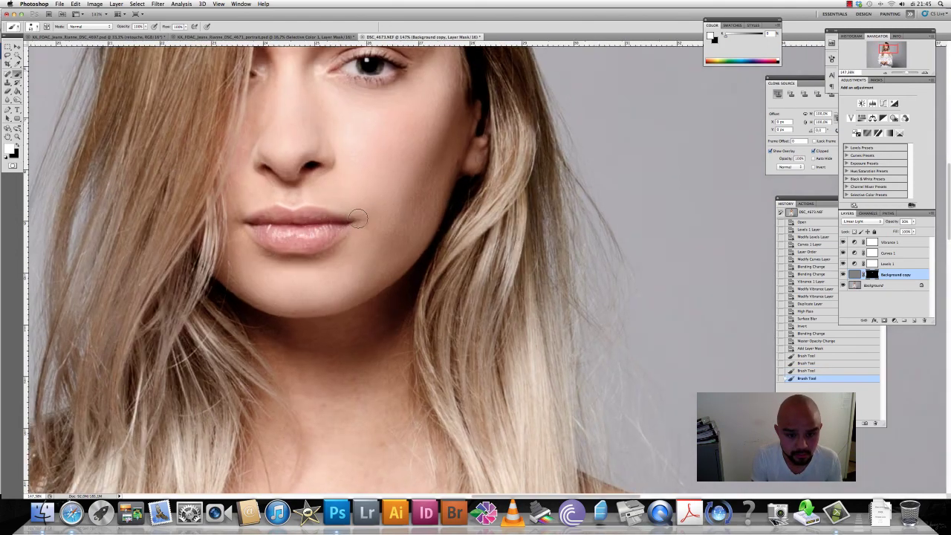
scroll(357, 219, up, 3)
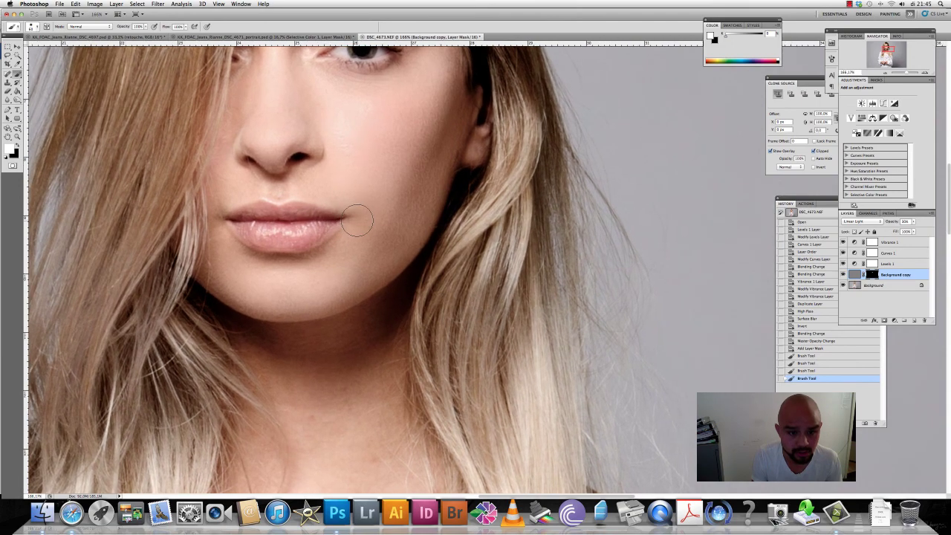
scroll(357, 220, up, 2)
scroll(358, 220, up, 2)
scroll(445, 223, down, 1)
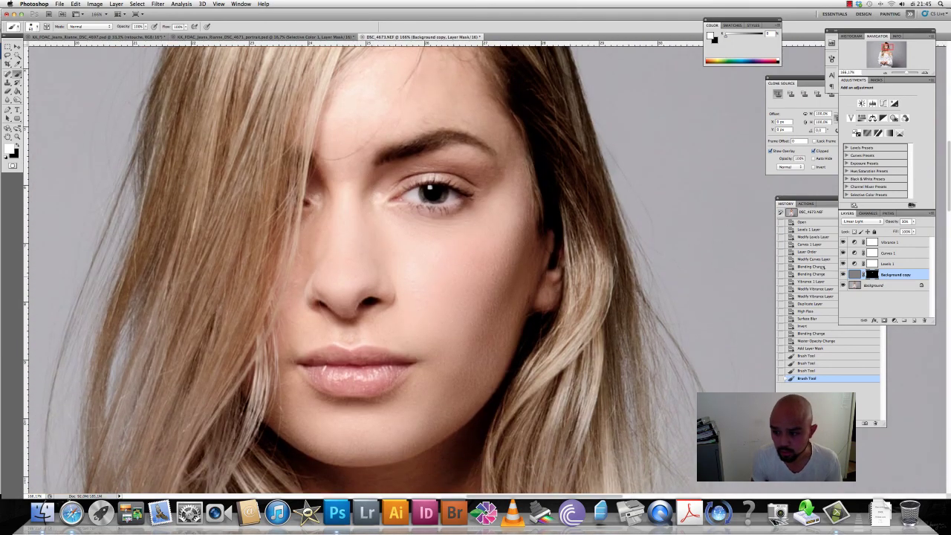
click(843, 274)
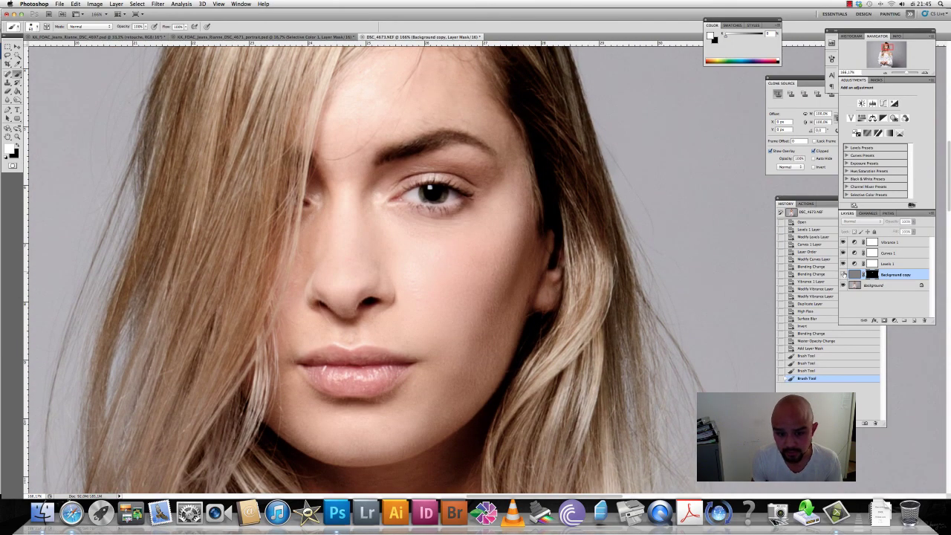
click(843, 274)
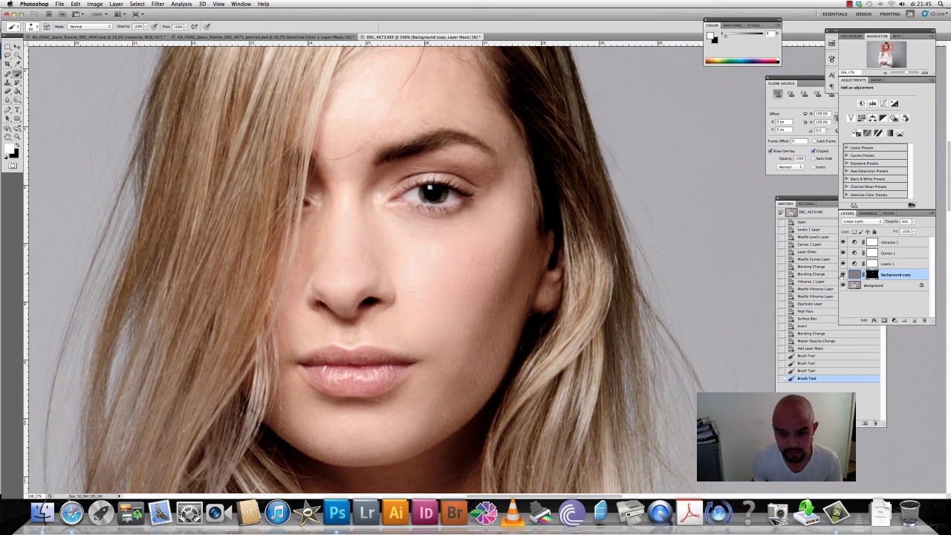
click(844, 274)
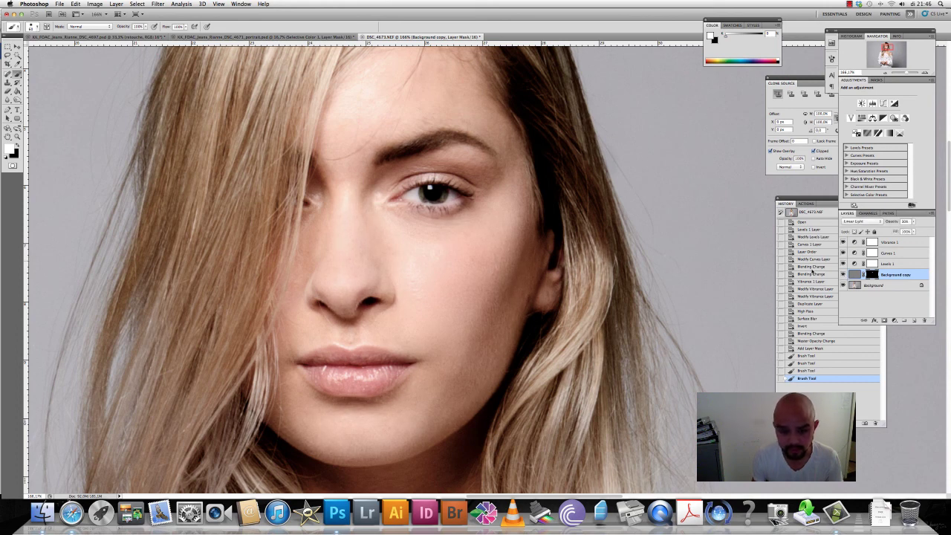
Step: With a smaller brush, paint softening above the lip, across the forehead and beside the nose
key(bracketleft)
key(bracketleft)
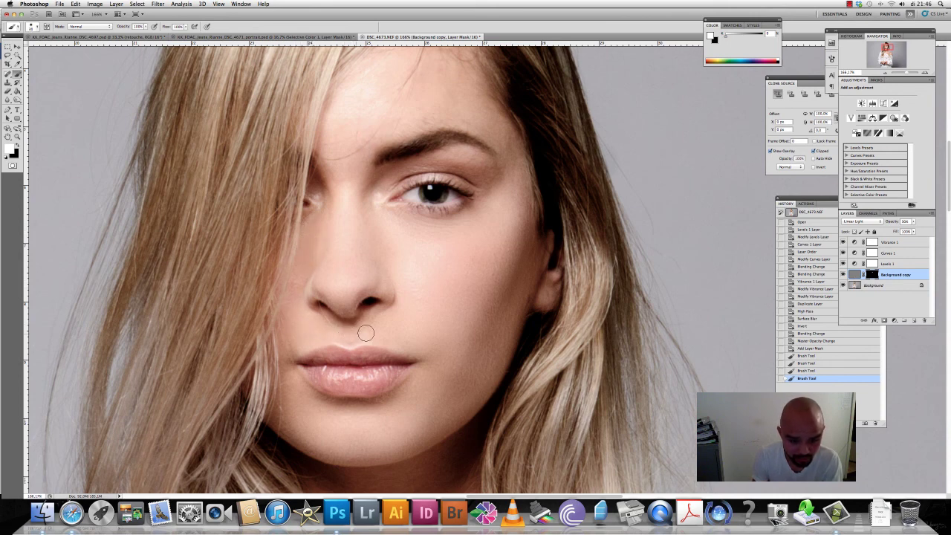
click(392, 326)
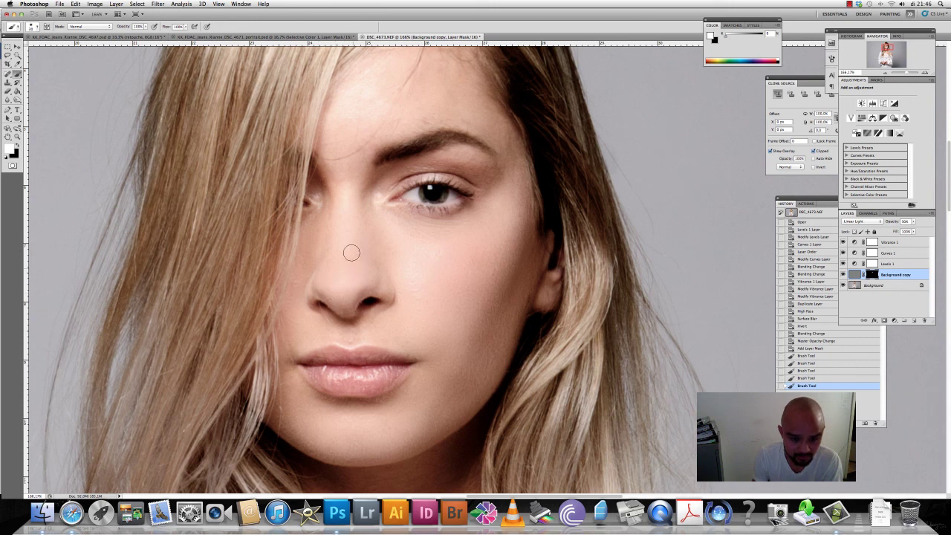
mouse_move(444, 98)
mouse_down()
mouse_move(423, 117)
mouse_move(450, 118)
mouse_up()
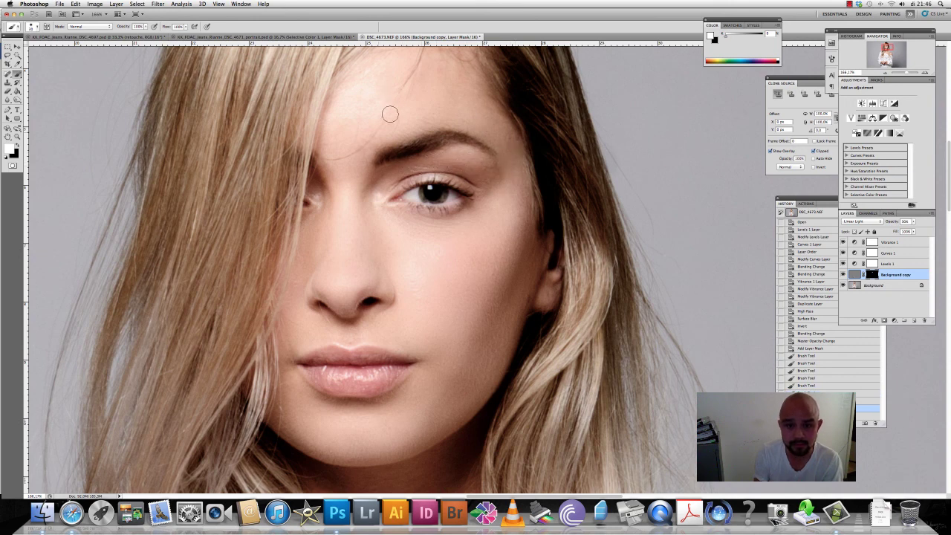
mouse_move(389, 111)
mouse_down()
mouse_move(361, 85)
mouse_move(431, 110)
mouse_move(422, 112)
mouse_move(418, 70)
mouse_move(416, 78)
mouse_up()
scroll(420, 104, up, 5)
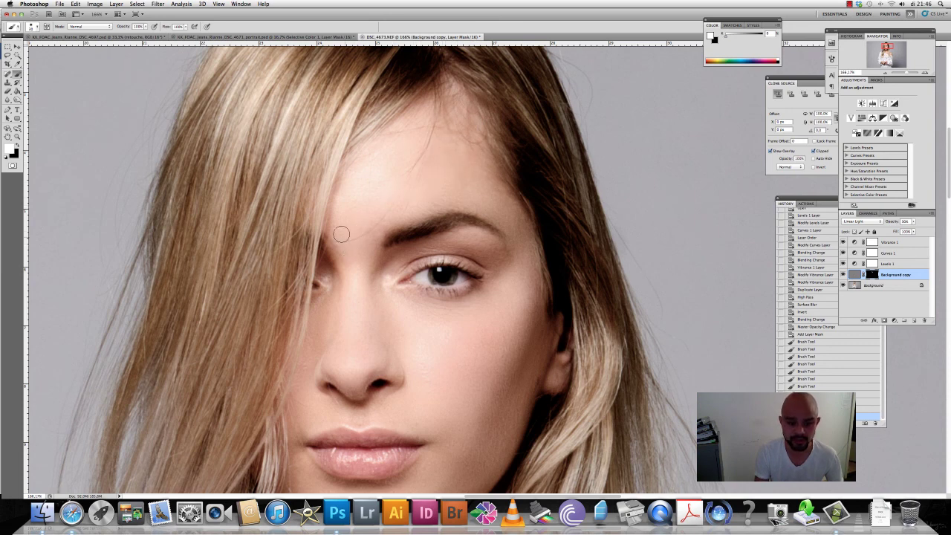
drag(363, 268, 323, 312)
Step: Paint more softening above the upper lip and across the face
click(318, 323)
scroll(327, 334, down, 3)
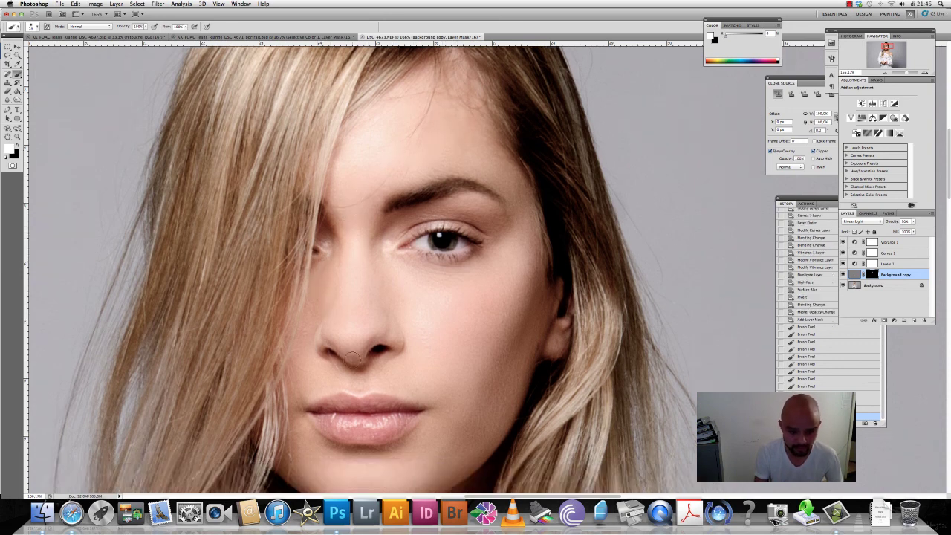
scroll(349, 356, down, 3)
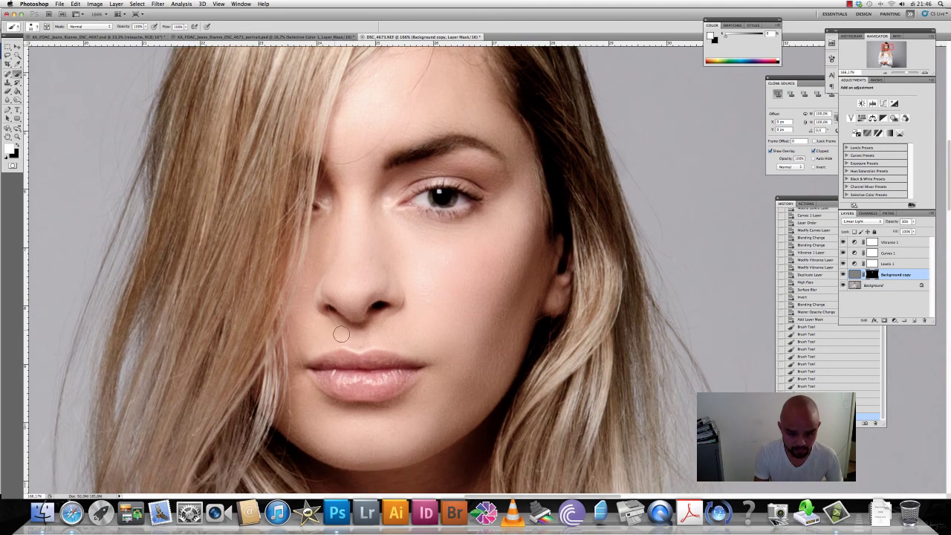
click(364, 337)
scroll(368, 341, down, 1)
scroll(375, 353, down, 3)
scroll(390, 371, down, 4)
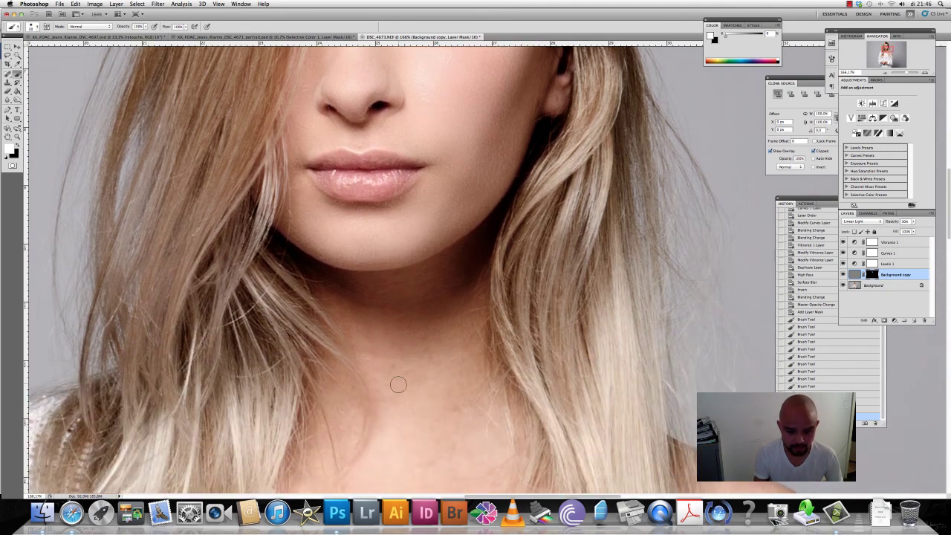
scroll(398, 379, down, 3)
scroll(400, 379, down, 1)
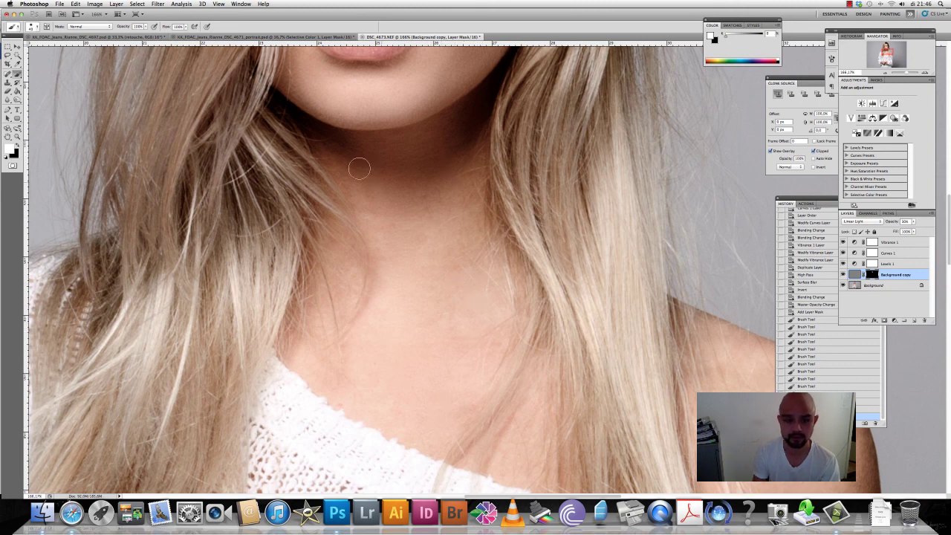
drag(356, 165, 340, 157)
drag(350, 283, 320, 336)
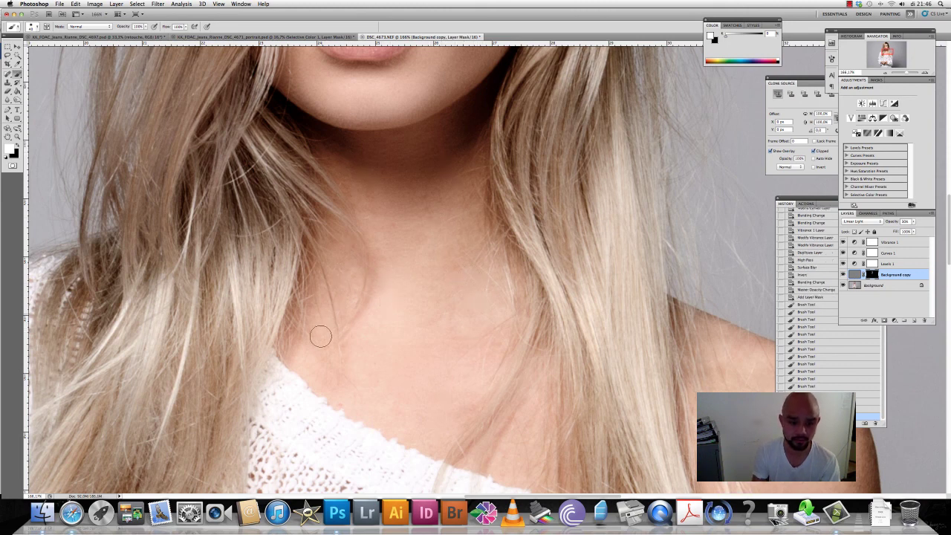
drag(397, 234, 415, 284)
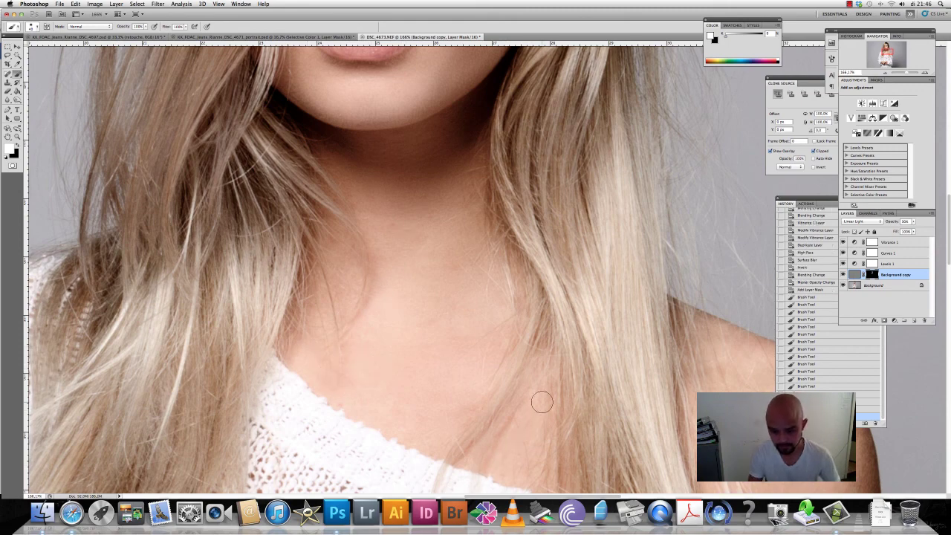
Step: Paint softening across and up the shoulder to its edge
scroll(544, 390, down, 3)
scroll(548, 378, down, 3)
scroll(547, 375, down, 3)
scroll(550, 372, down, 3)
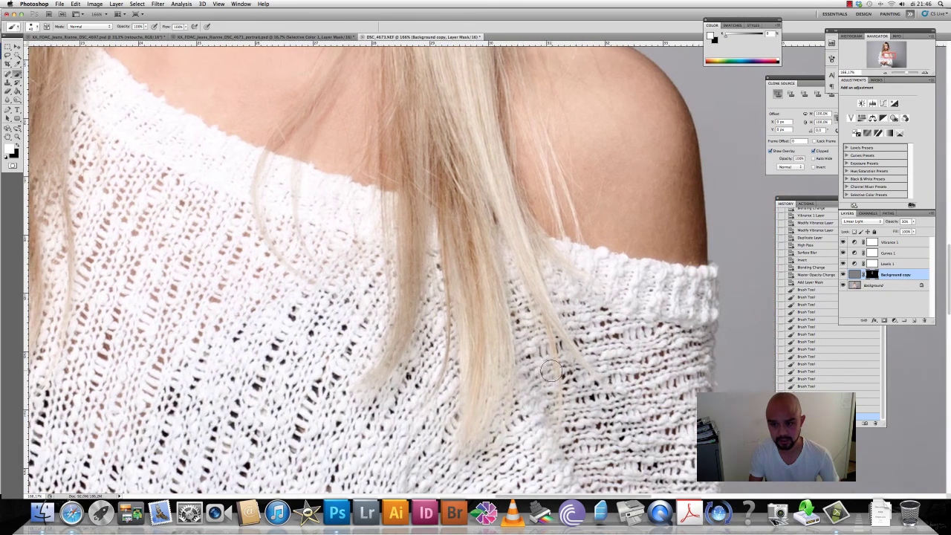
scroll(551, 370, right, 5)
scroll(551, 368, right, 4)
scroll(552, 367, right, 2)
scroll(552, 365, up, 2)
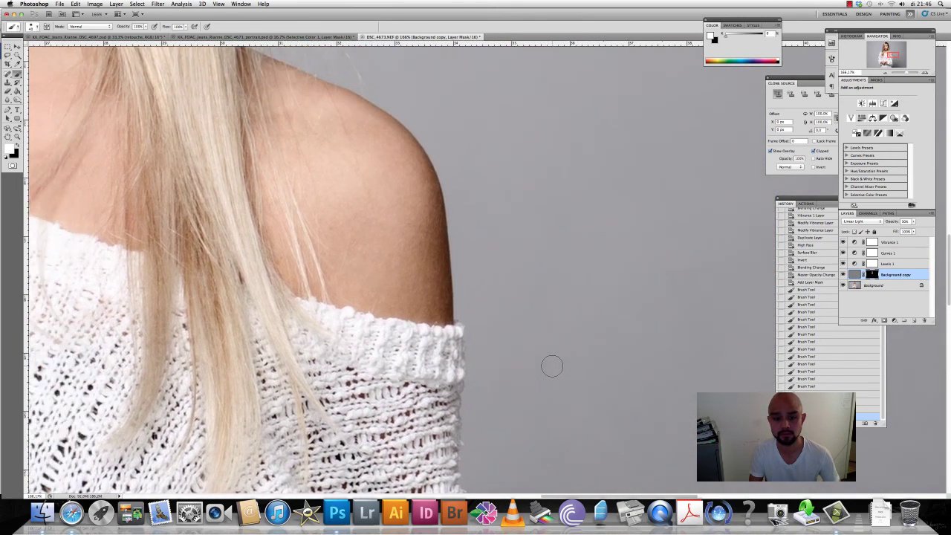
scroll(552, 366, left, 4)
scroll(551, 365, left, 2)
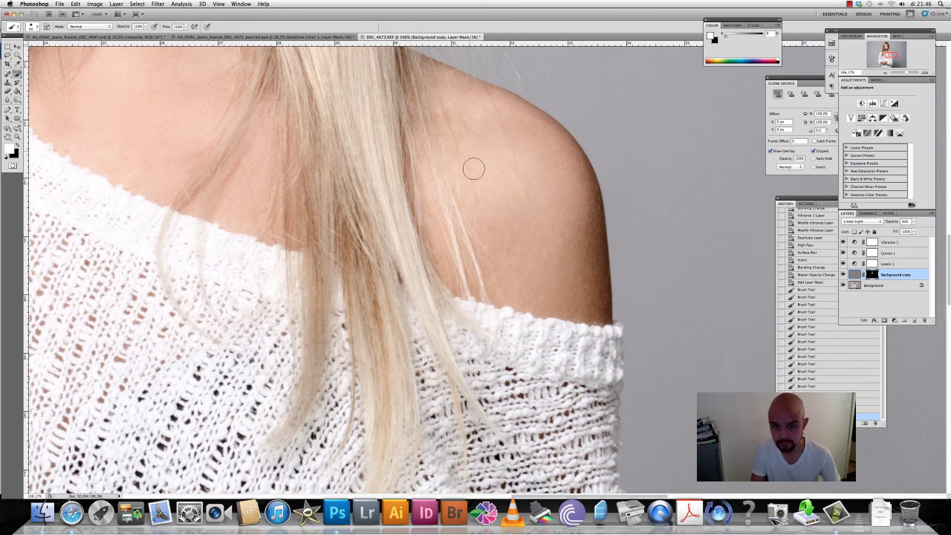
drag(503, 266, 451, 271)
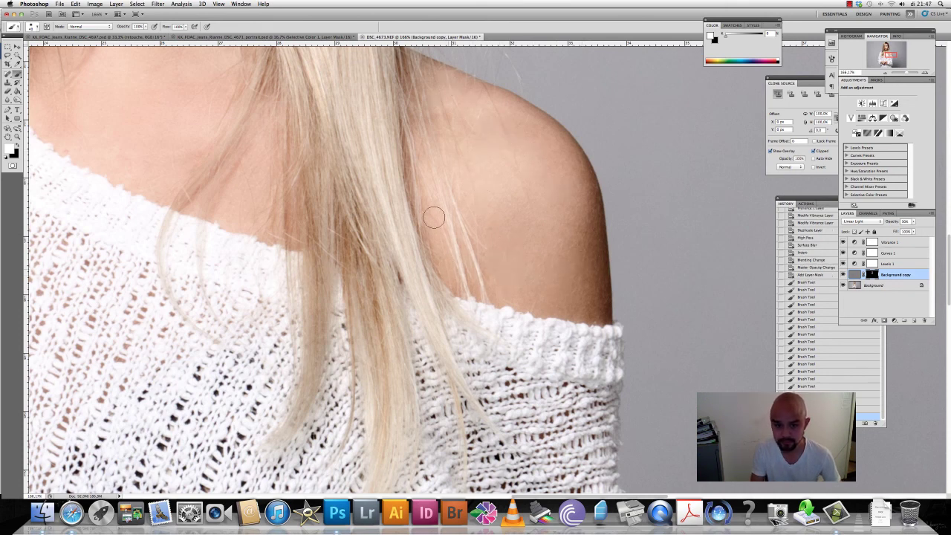
drag(434, 217, 452, 119)
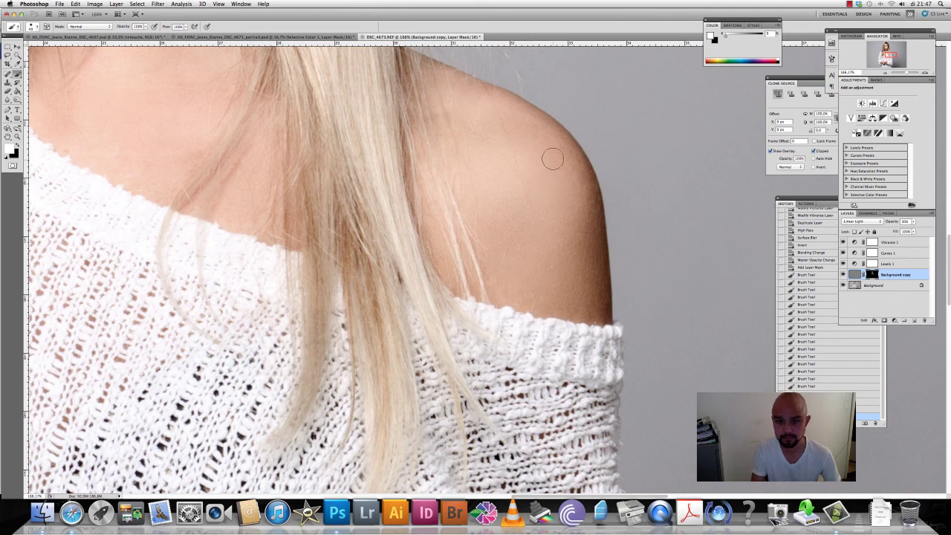
click(584, 308)
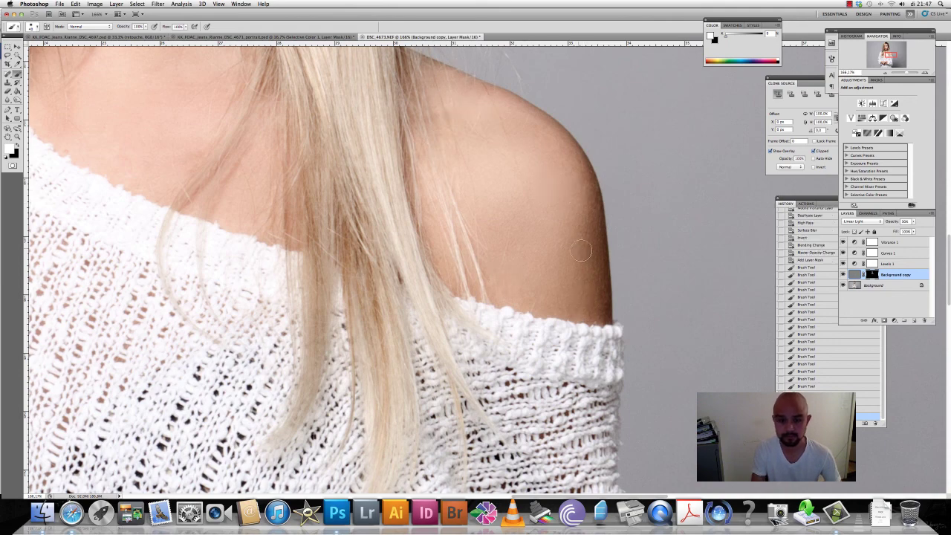
Step: Zoom out until the whole portrait is visible for review
scroll(375, 274, down, 5)
scroll(376, 275, down, 2)
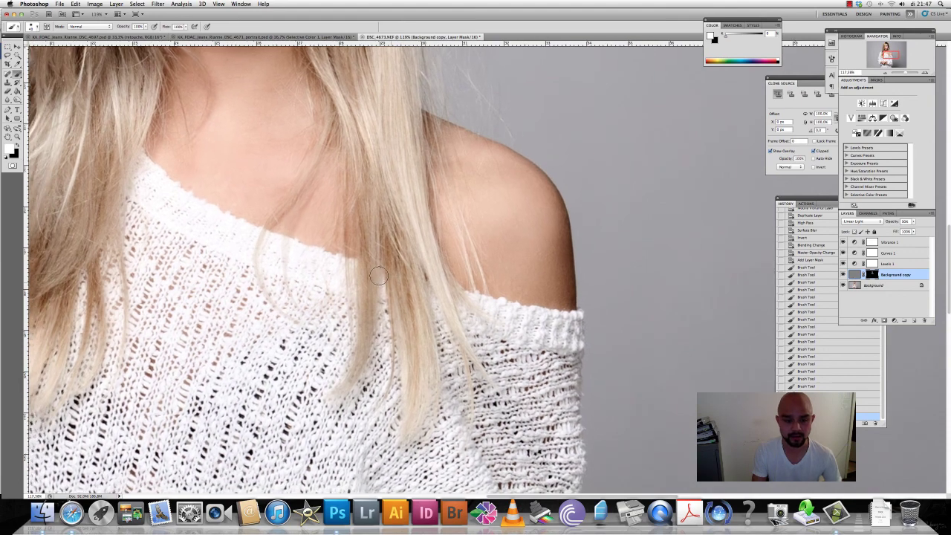
scroll(401, 263, down, 2)
scroll(427, 252, down, 2)
scroll(453, 241, down, 2)
scroll(483, 226, down, 1)
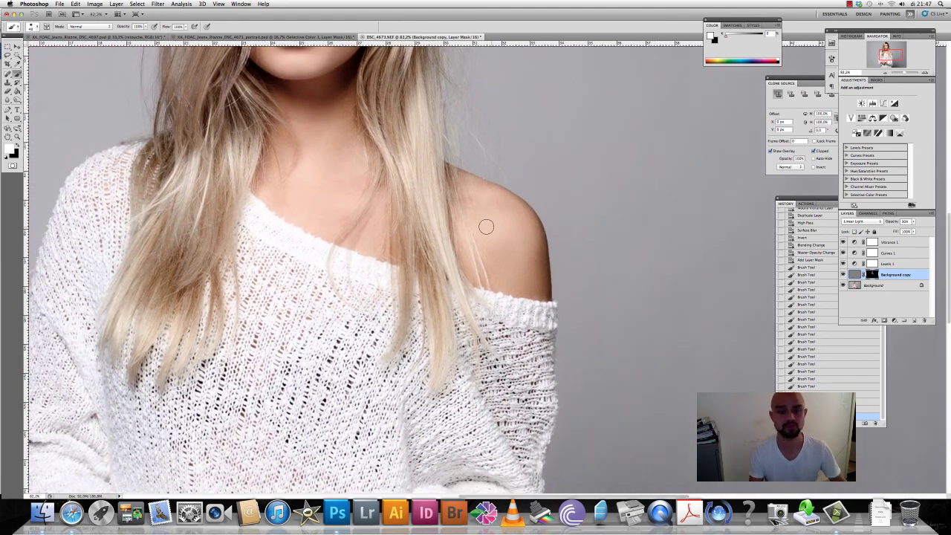
scroll(445, 234, up, 3)
scroll(403, 241, left, 5)
scroll(403, 240, up, 3)
scroll(405, 244, left, 5)
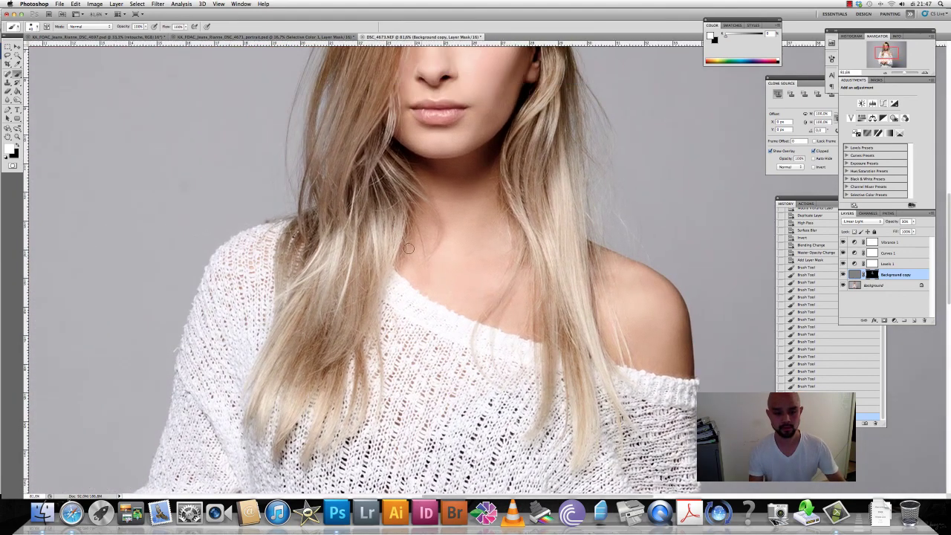
scroll(403, 248, down, 2)
scroll(403, 250, down, 1)
scroll(403, 252, down, 1)
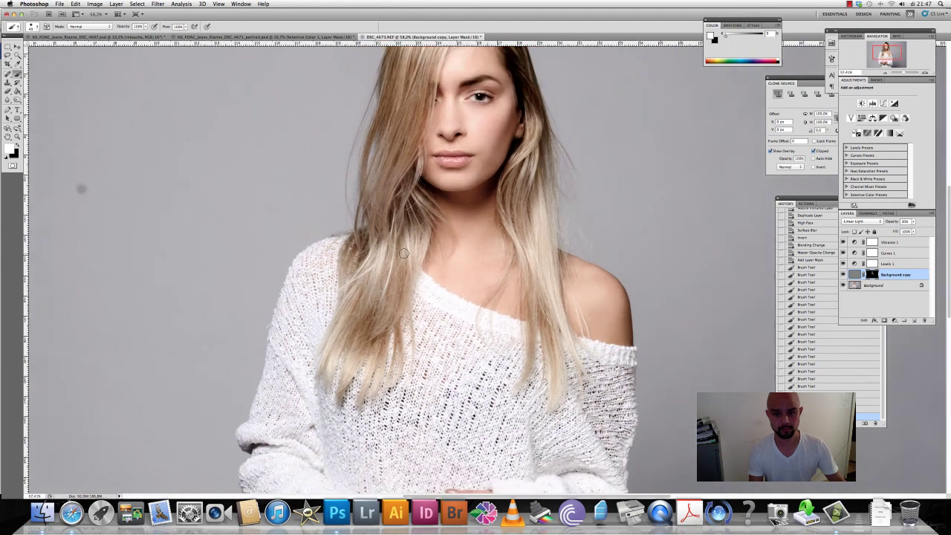
scroll(403, 254, down, 1)
scroll(404, 255, down, 1)
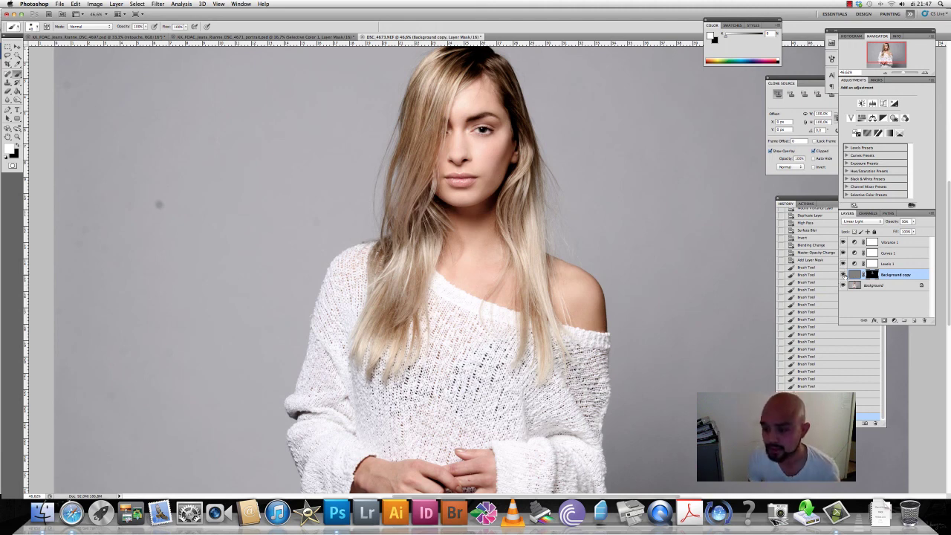
Step: Compare the photo with the softening layer hidden and shown, then rename it 'soften skin'
click(843, 275)
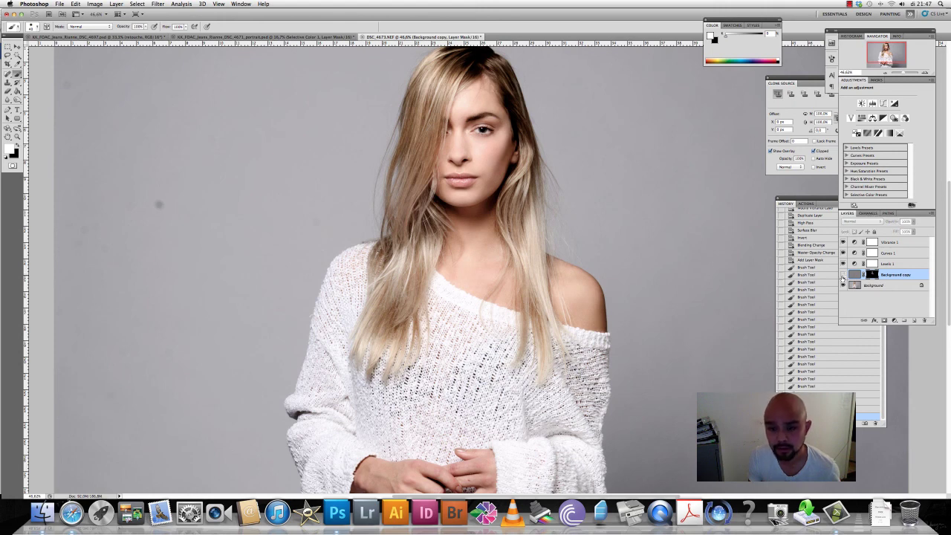
click(843, 275)
double_click(888, 275)
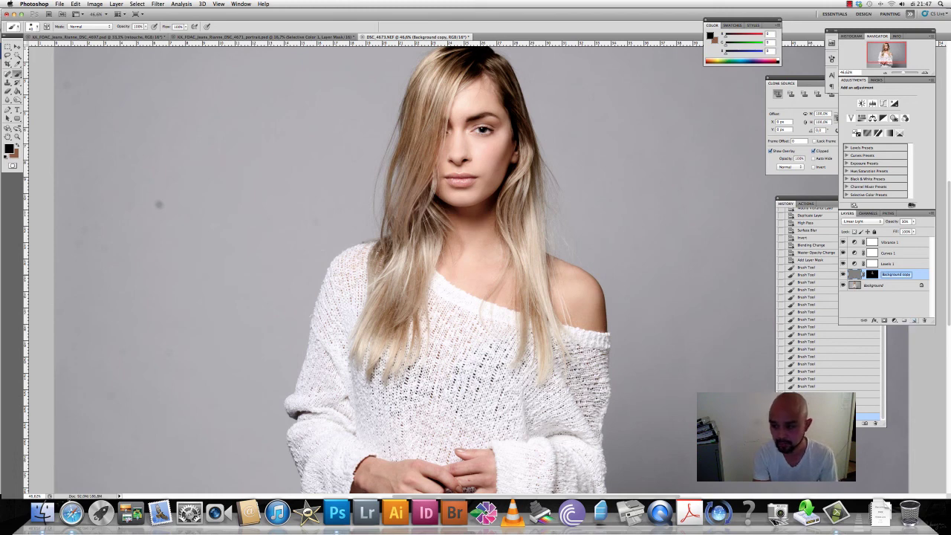
text(surface blur)
text(soften skin)
key(Return)
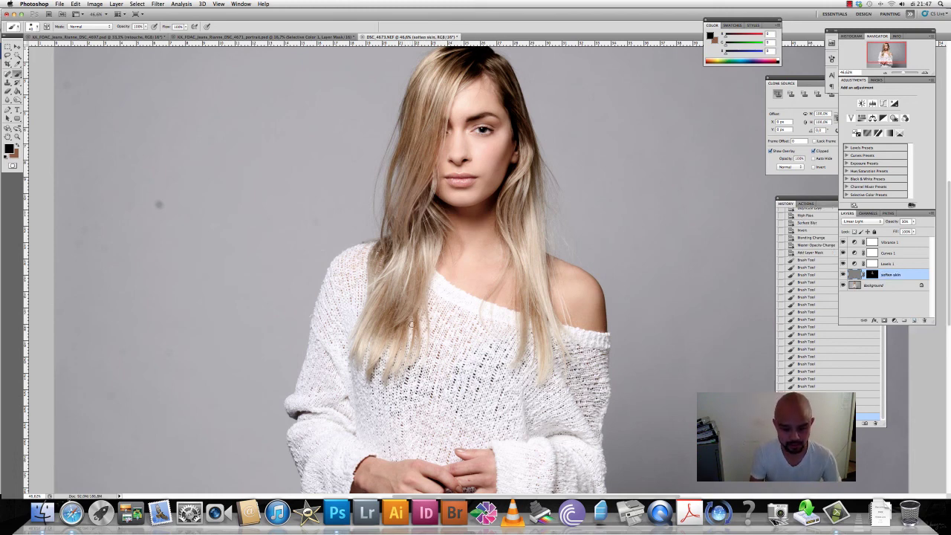
scroll(412, 324, down, 2)
Step: Zoom in on the hands and target the soften skin layer's mask
scroll(468, 364, down, 3)
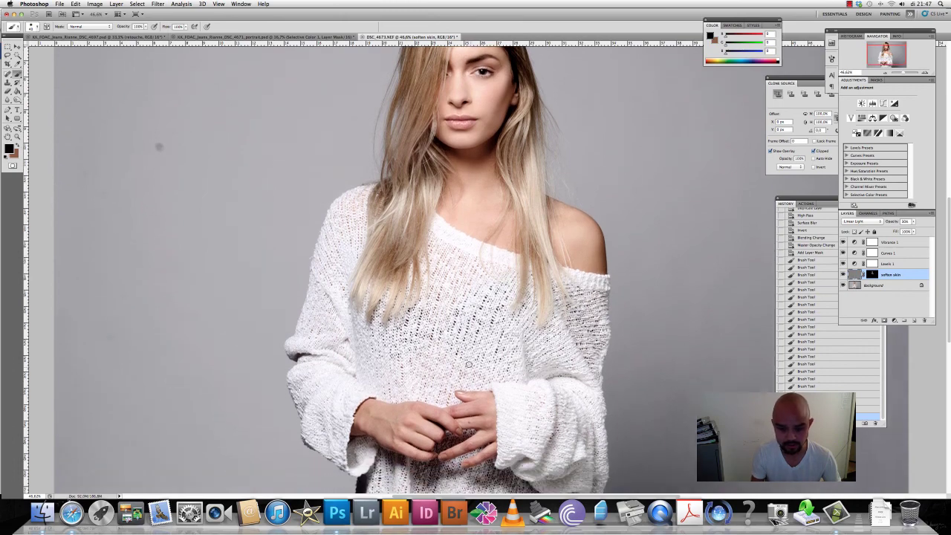
scroll(468, 364, down, 2)
scroll(460, 349, down, 2)
scroll(446, 334, up, 1)
scroll(444, 331, up, 1)
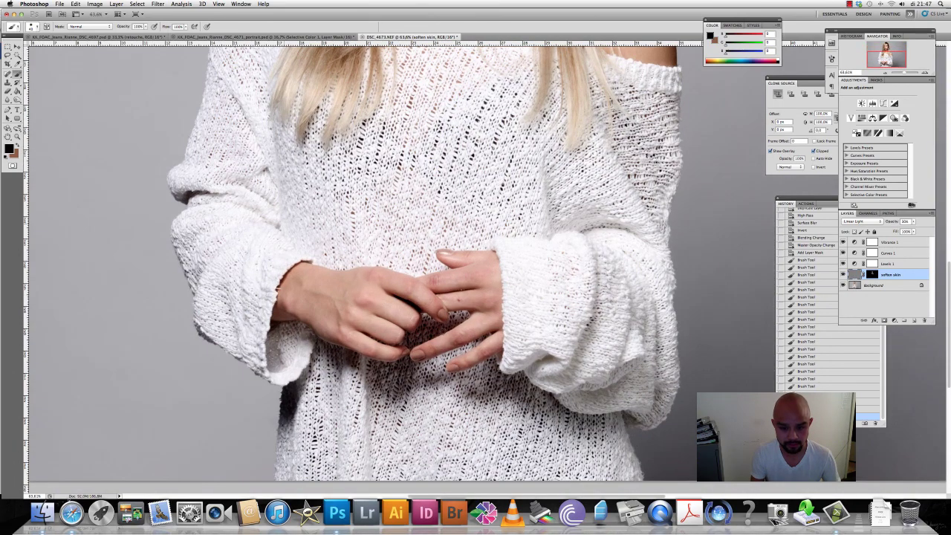
scroll(446, 312, up, 1)
scroll(446, 312, up, 1)
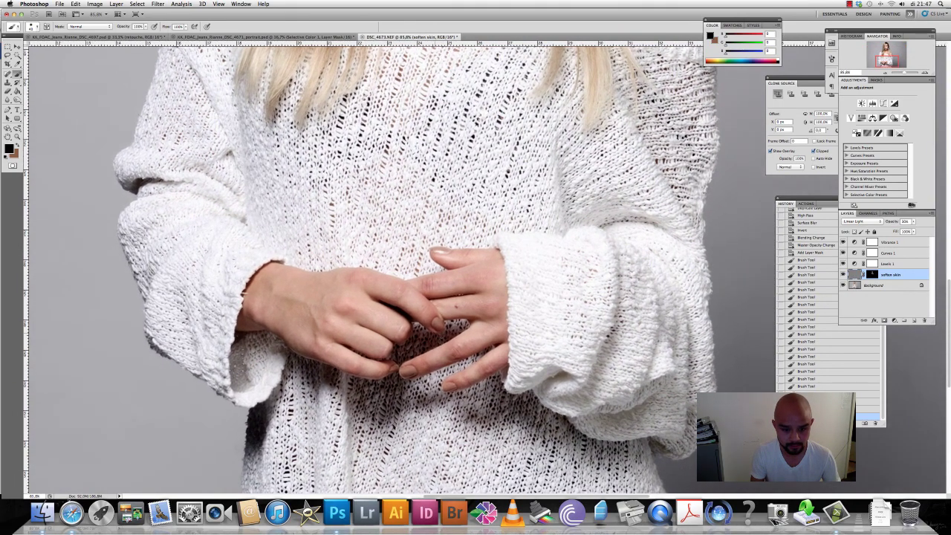
scroll(494, 271, up, 1)
scroll(494, 271, up, 1)
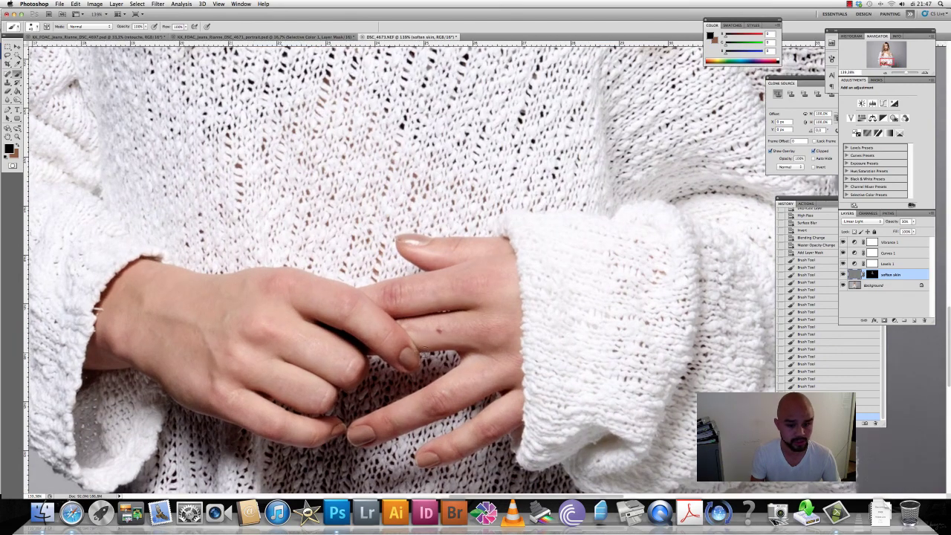
scroll(446, 312, up, 1)
scroll(445, 312, up, 1)
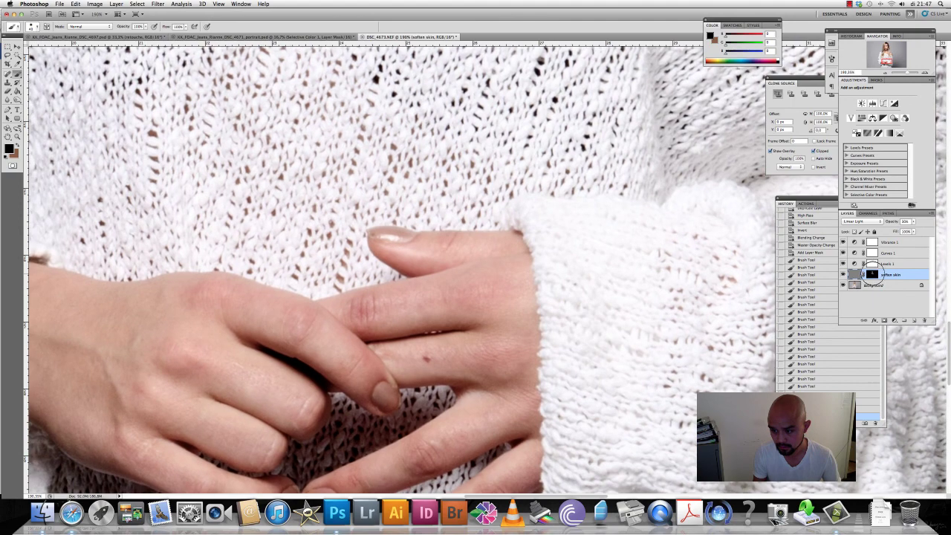
click(872, 274)
Step: Paint white on the mask across the back of the left hand
scroll(96, 260, down, 1)
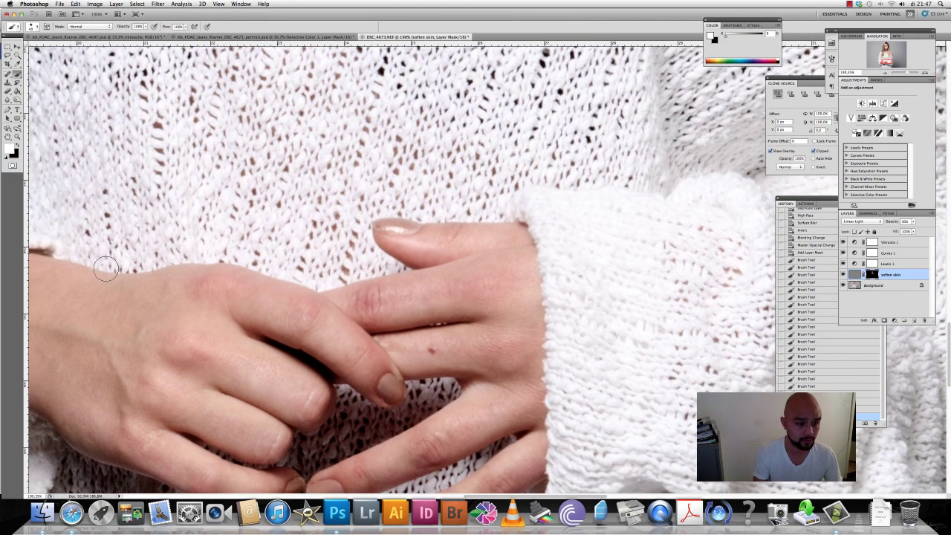
scroll(106, 269, down, 10)
scroll(107, 269, left, 10)
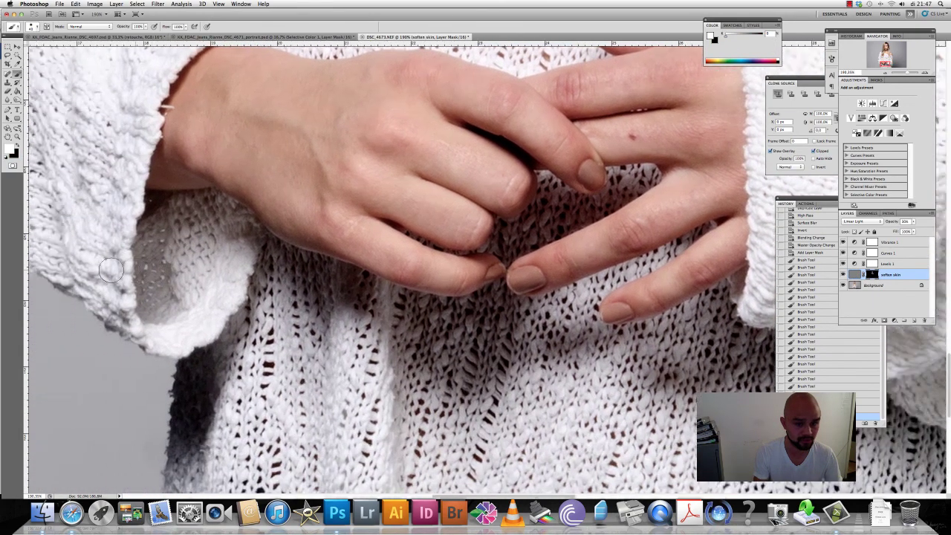
scroll(111, 269, up, 4)
scroll(110, 269, right, 5)
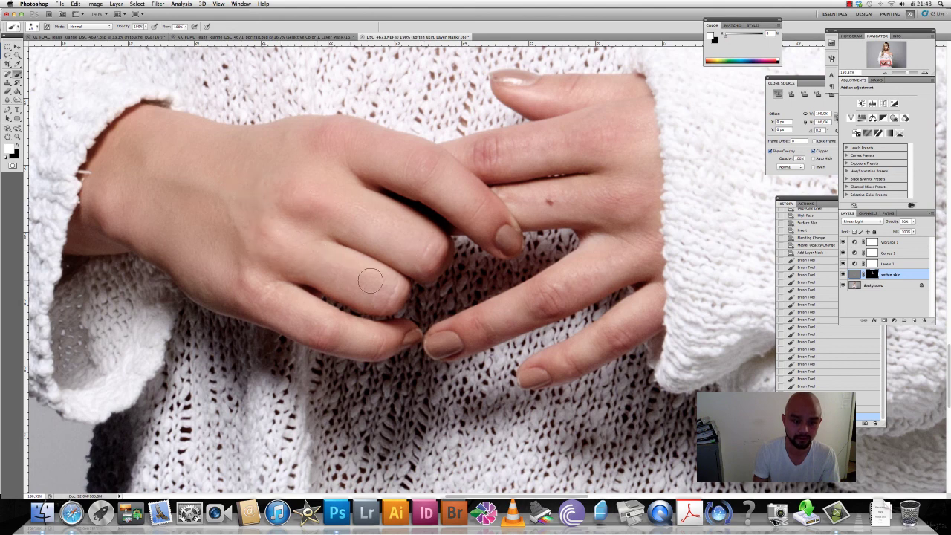
drag(352, 282, 264, 304)
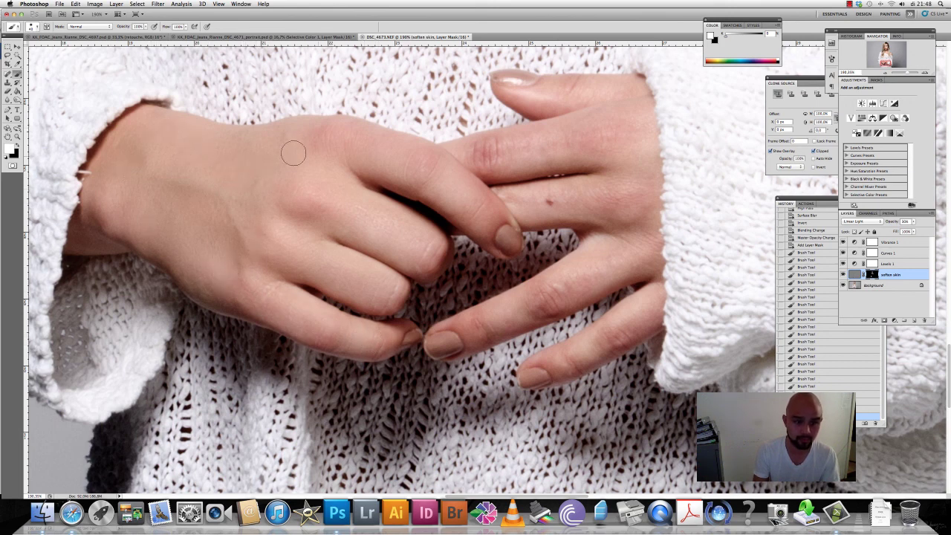
drag(293, 153, 336, 144)
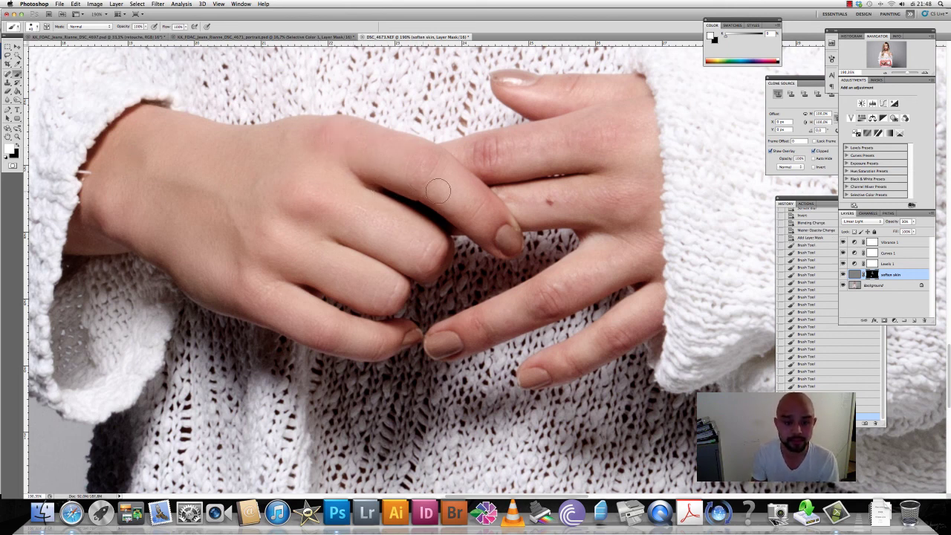
Step: Show the red mask overlay and extend the mask over the left hand's top and edge
key(backslash)
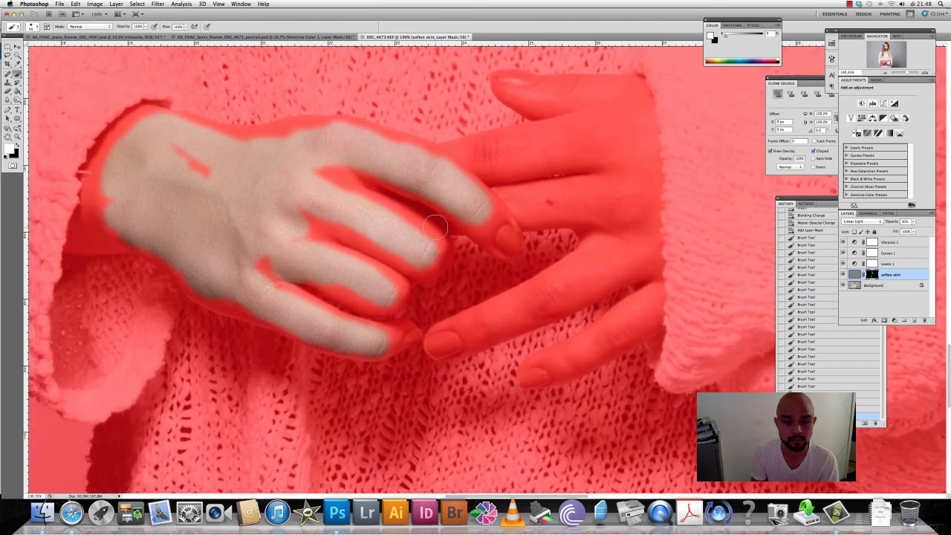
drag(179, 157, 208, 178)
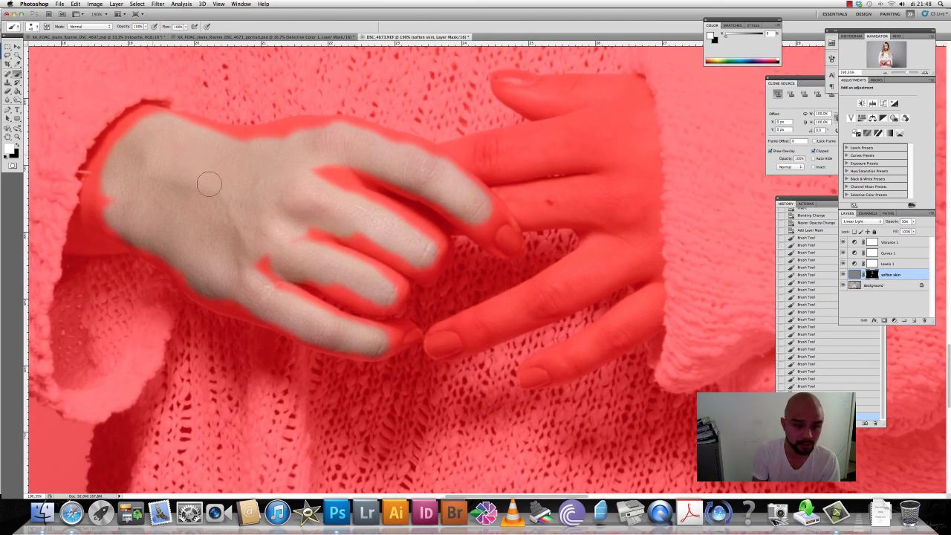
mouse_move(217, 145)
mouse_down()
mouse_move(328, 140)
mouse_move(333, 181)
mouse_up()
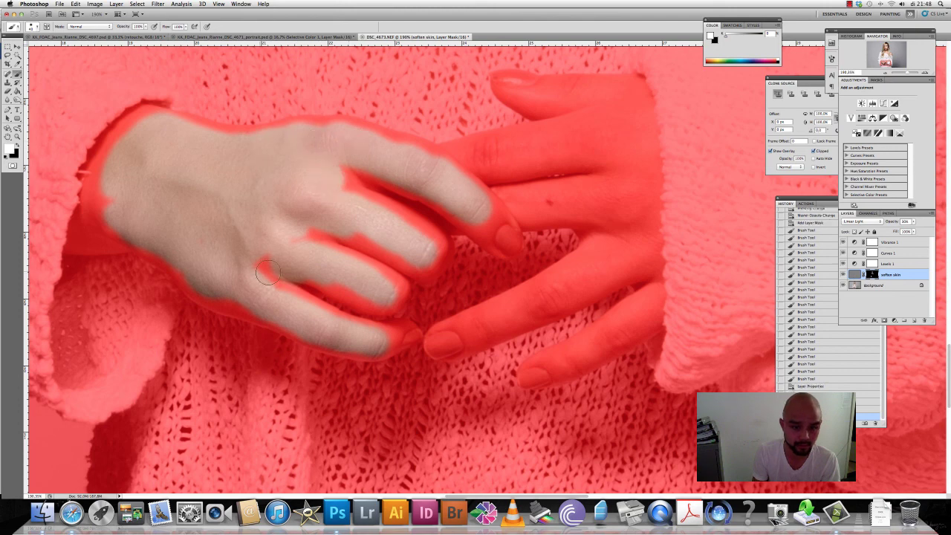
mouse_move(132, 206)
mouse_down()
mouse_move(102, 197)
mouse_move(124, 147)
mouse_move(145, 128)
mouse_up()
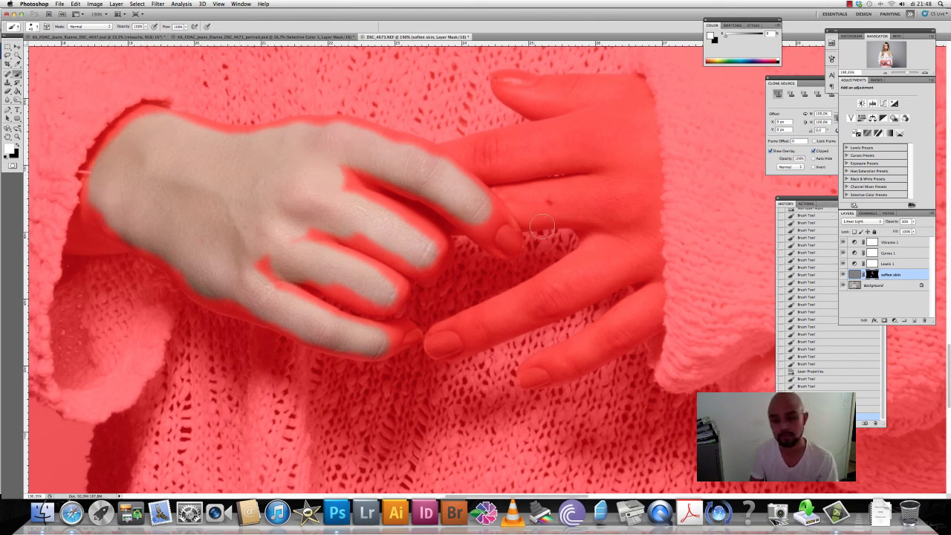
Step: Paint softening along the right hand's fingers, checking gaps with the mask overlay
drag(489, 213, 496, 221)
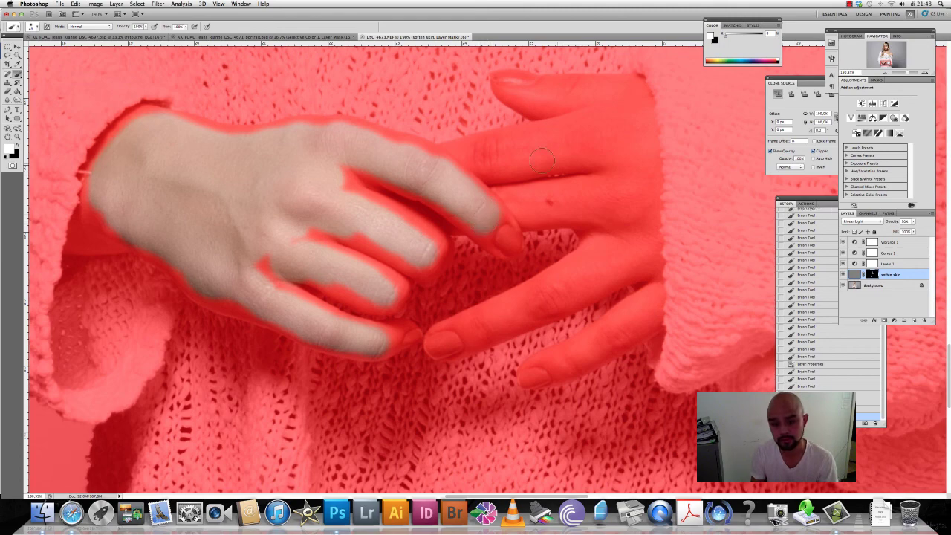
mouse_move(479, 152)
mouse_down()
mouse_move(600, 141)
mouse_move(609, 123)
mouse_move(615, 144)
mouse_up()
key(backslash)
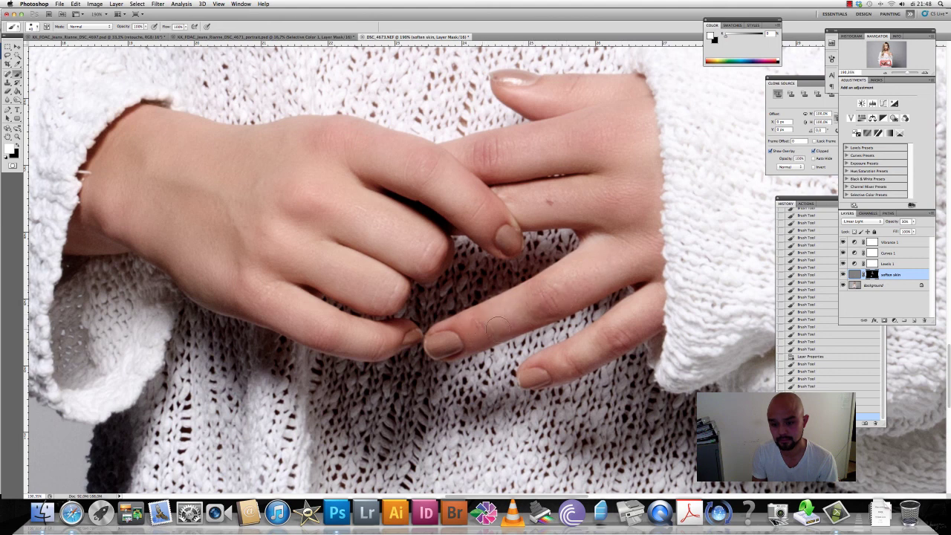
drag(531, 312, 627, 304)
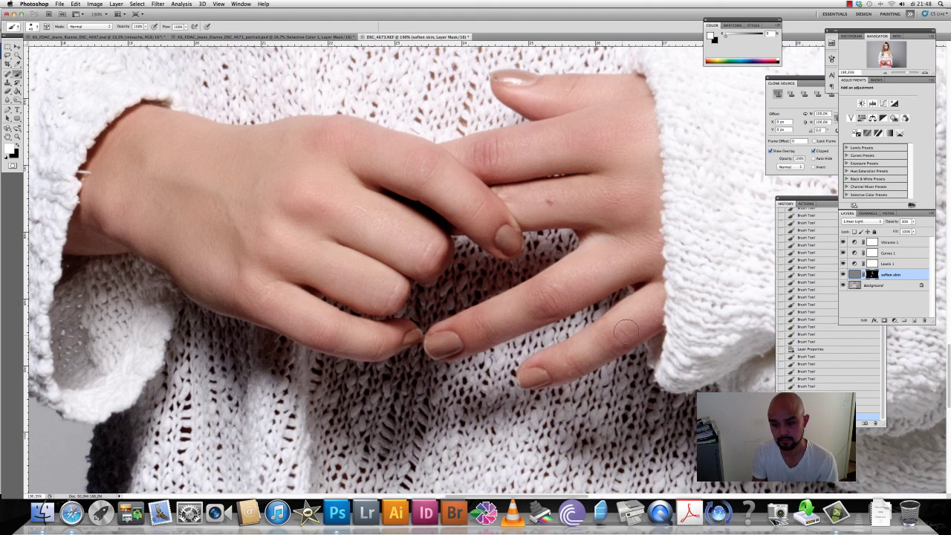
key(backslash)
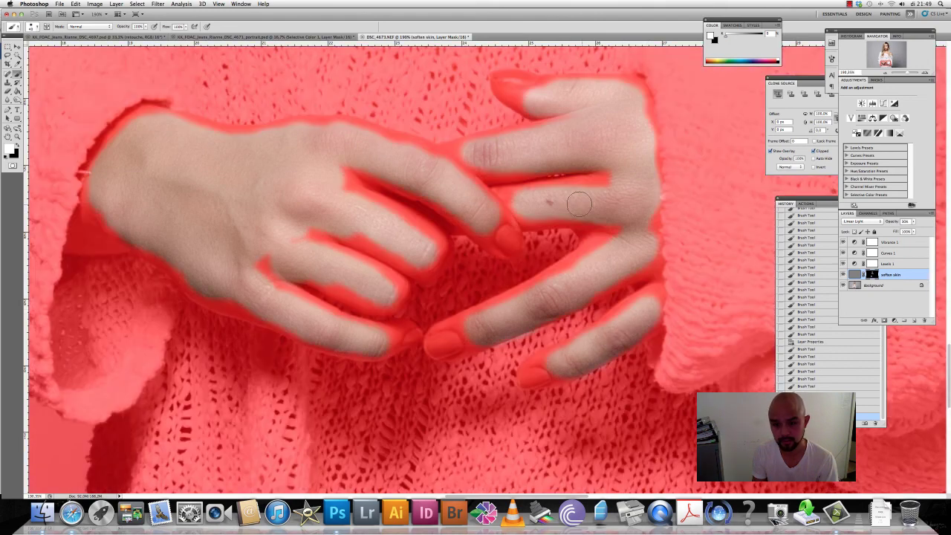
drag(627, 218, 562, 287)
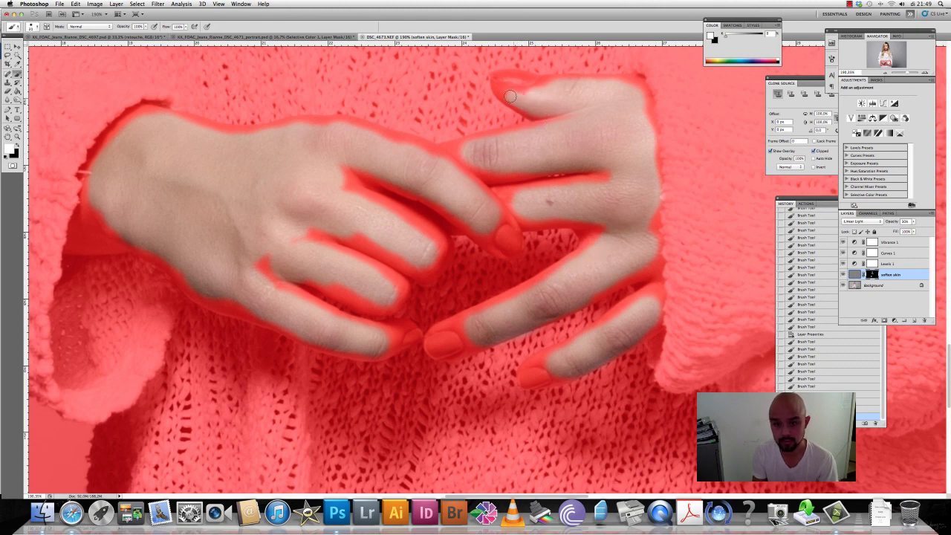
click(515, 98)
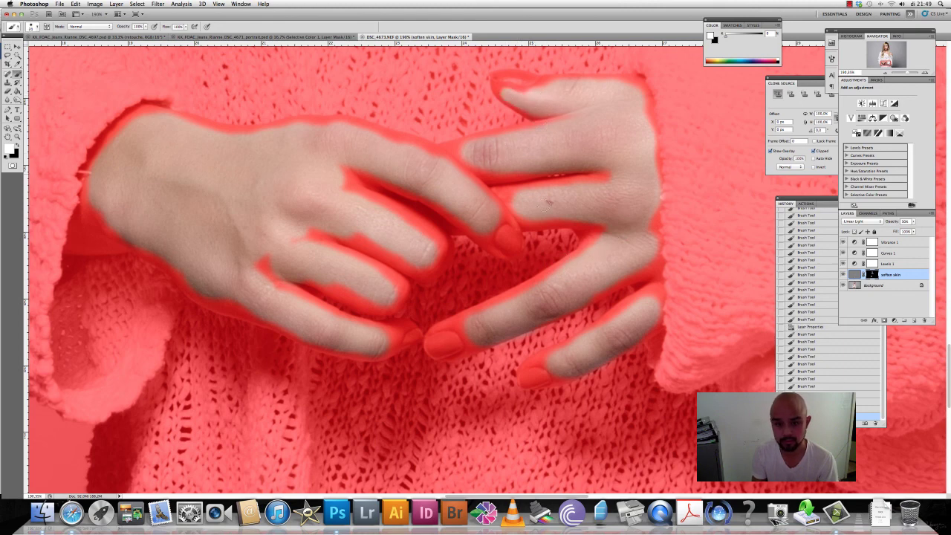
click(494, 219)
click(518, 217)
click(568, 200)
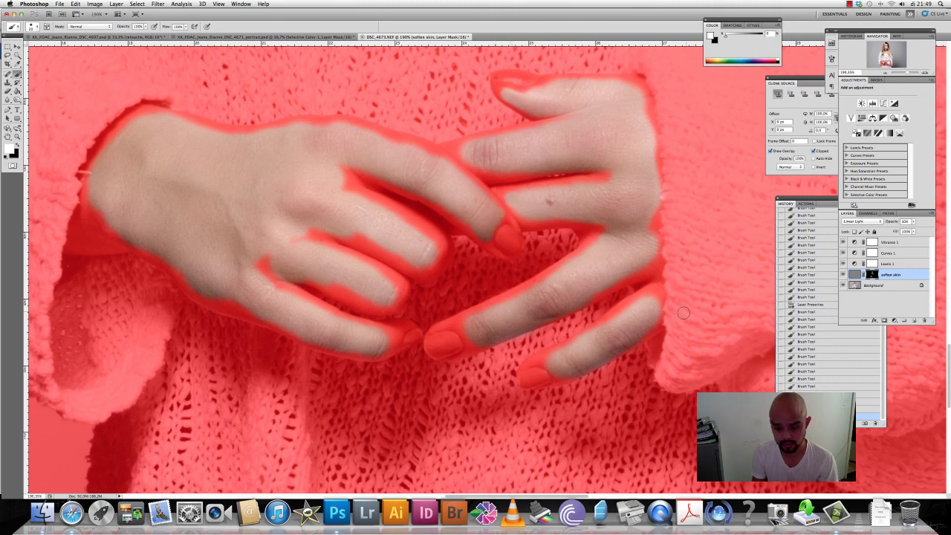
key(backslash)
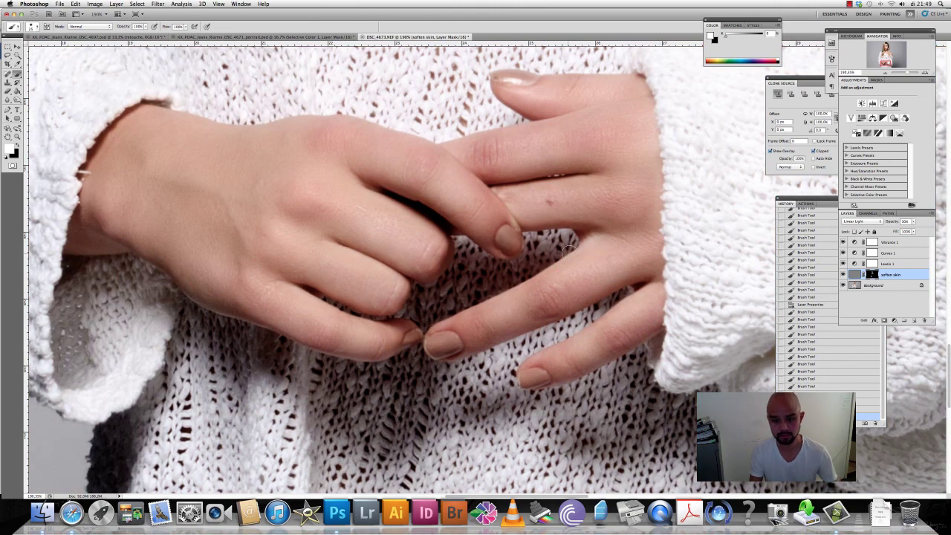
Step: Fit the photo on screen and add a new empty layer named 'retusche' above Vibrance 1
scroll(577, 276, down, 2)
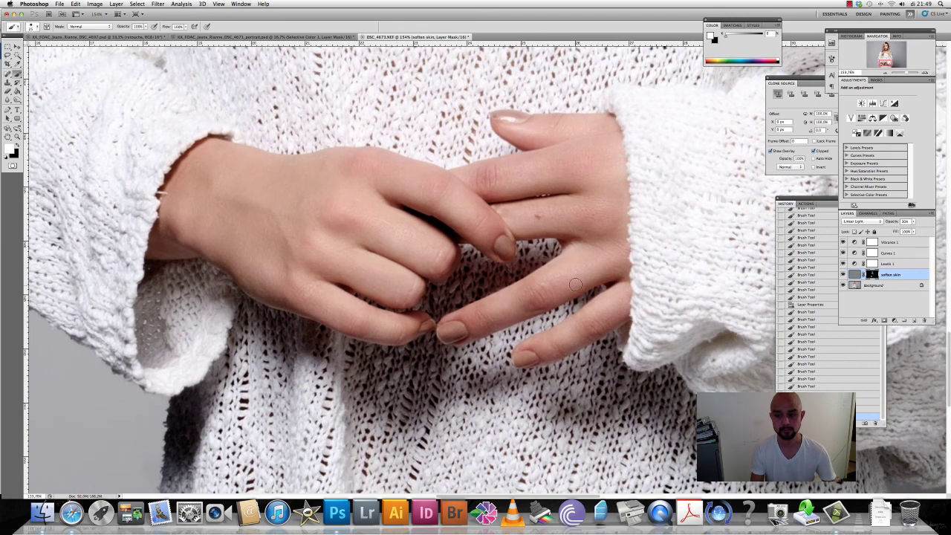
scroll(574, 286, down, 1)
scroll(573, 286, down, 1)
scroll(573, 286, down, 1)
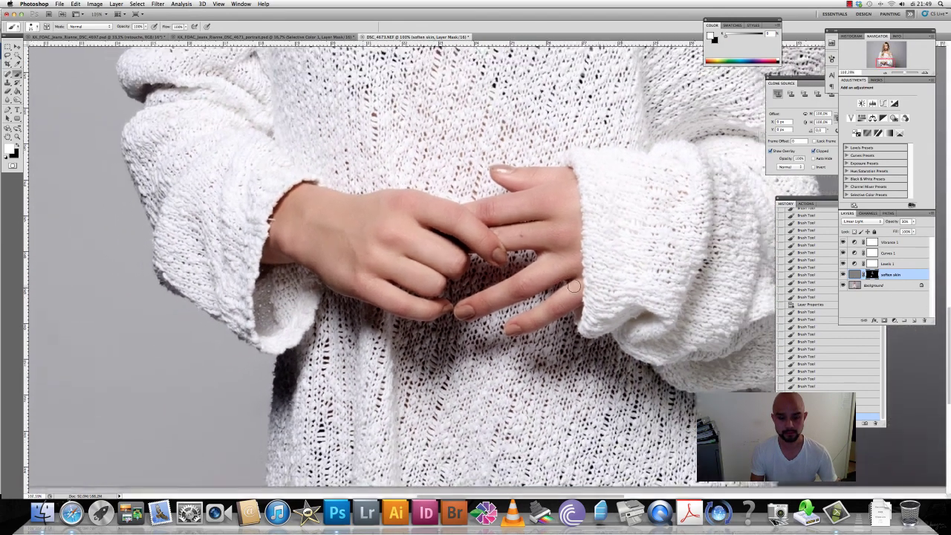
scroll(574, 286, down, 1)
key(ctrl+0)
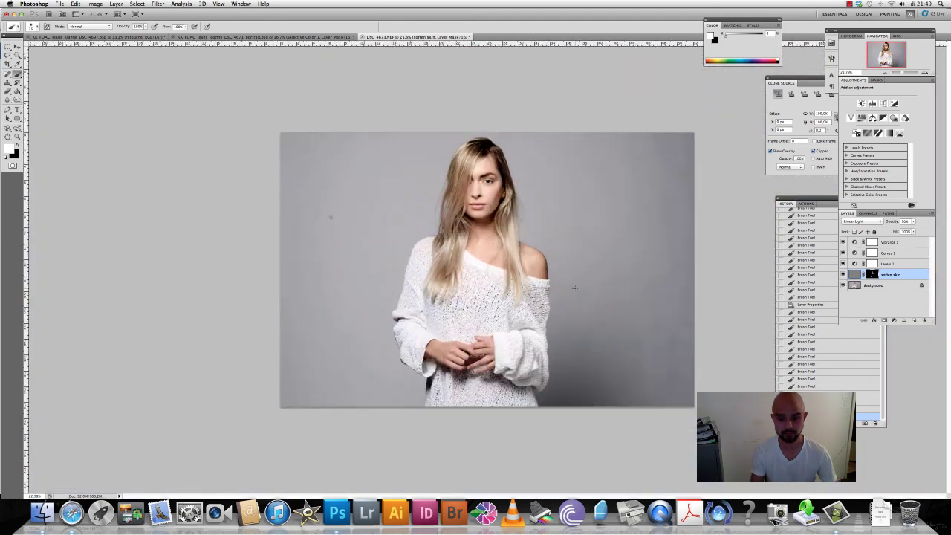
scroll(575, 264, down, 1)
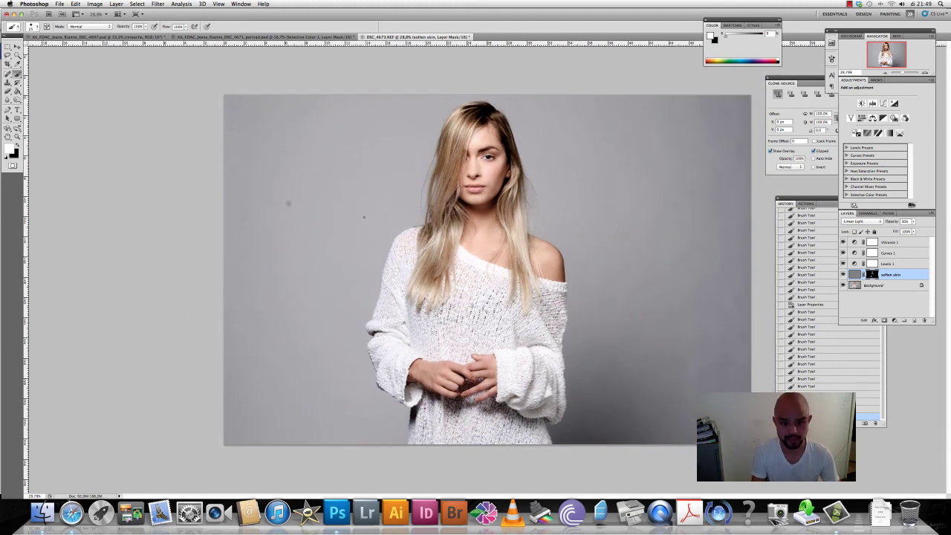
click(893, 243)
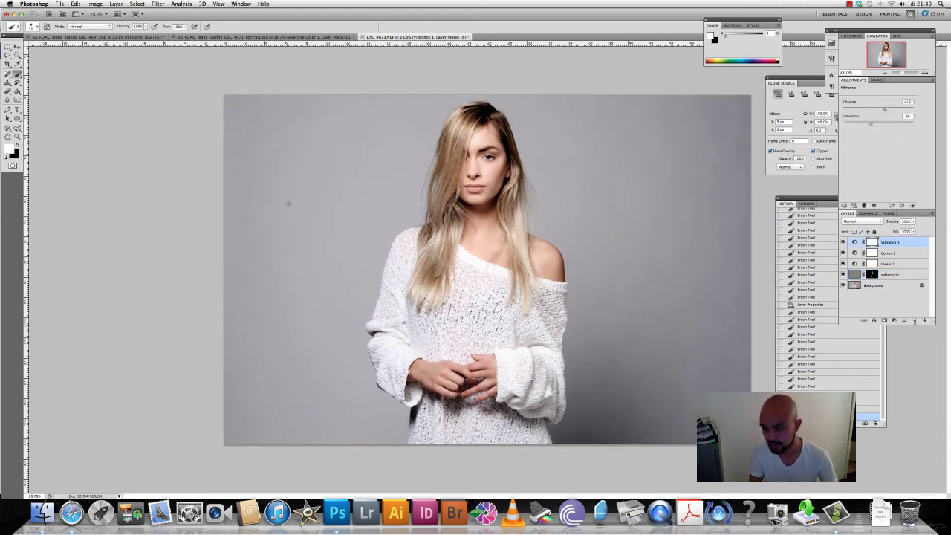
click(915, 321)
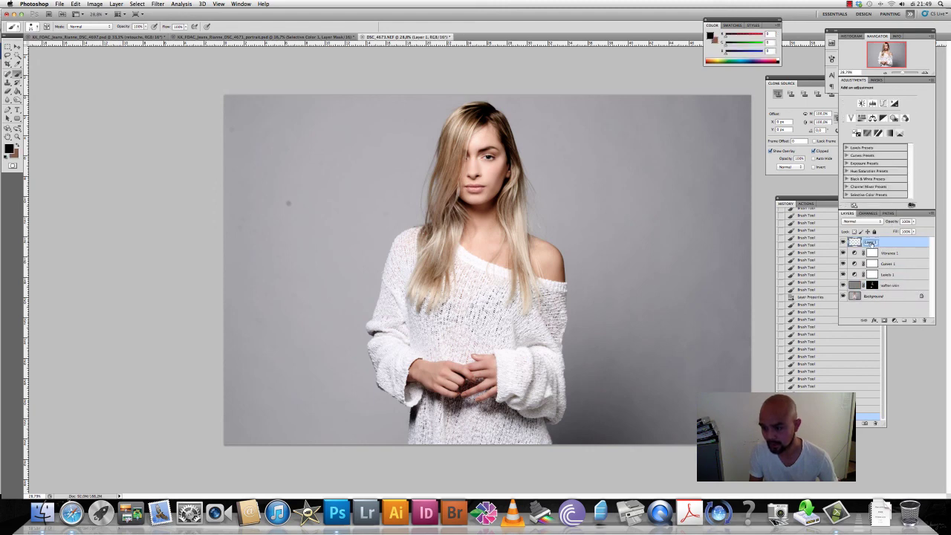
text(retusche)
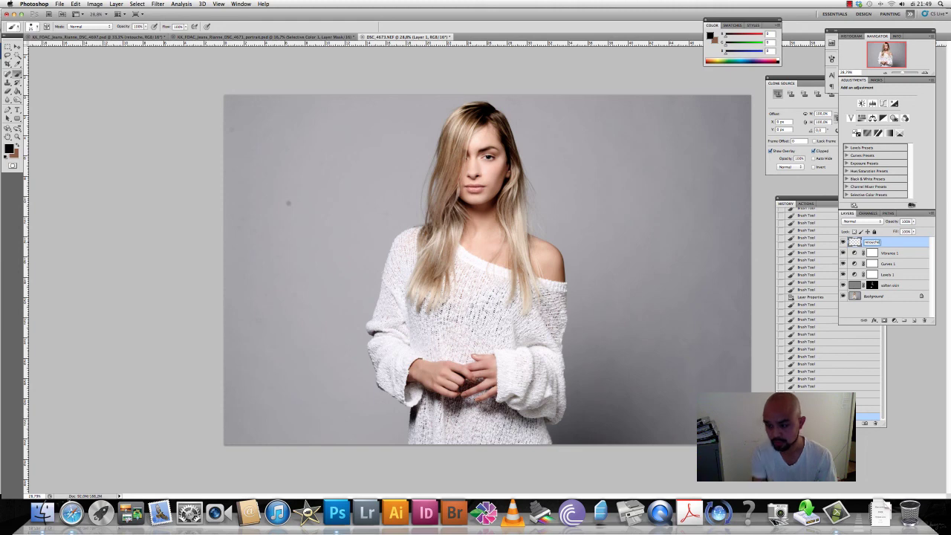
key(Return)
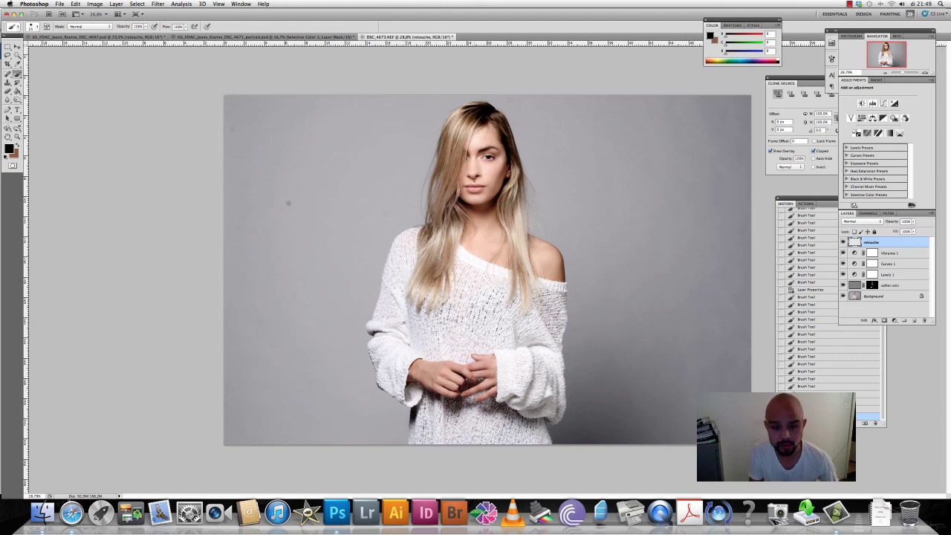
Step: Zoom in closely on the model's face
scroll(485, 159, up, 1)
scroll(485, 156, up, 1)
scroll(484, 142, up, 2)
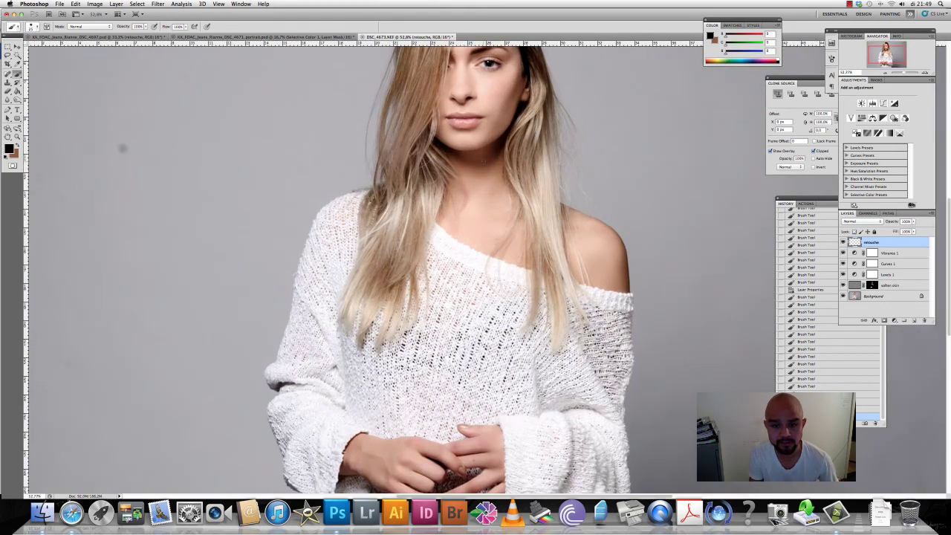
scroll(483, 119, up, 1)
scroll(481, 122, up, 1)
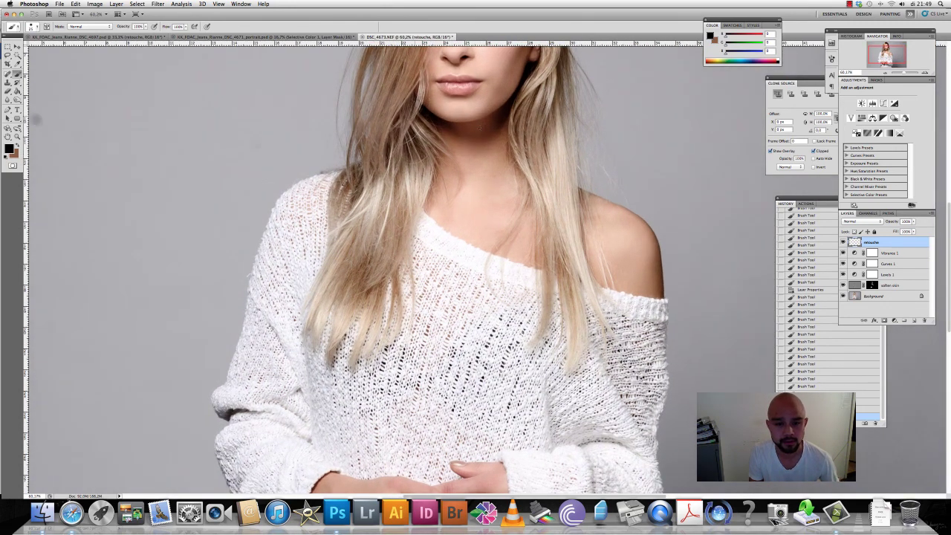
scroll(479, 128, up, 1)
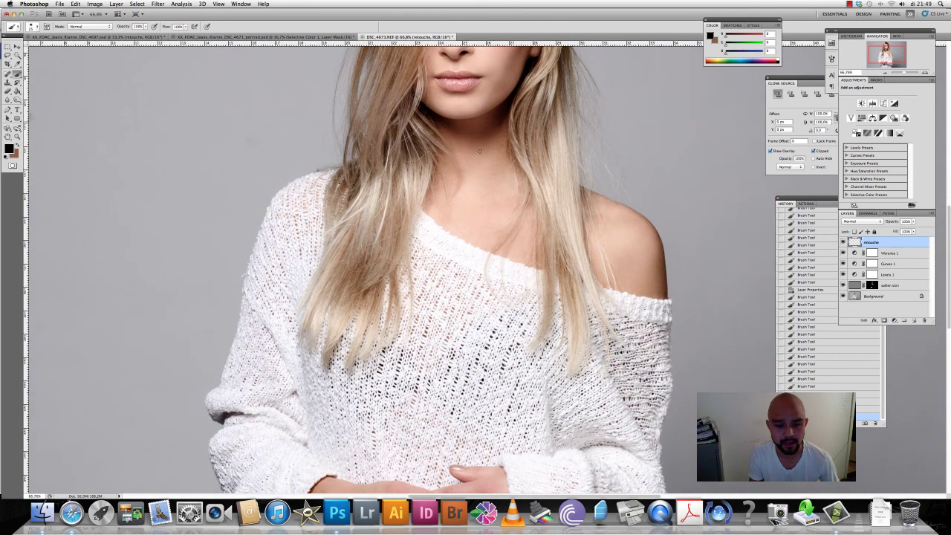
scroll(480, 131, up, 1)
scroll(481, 134, up, 3)
scroll(482, 148, up, 2)
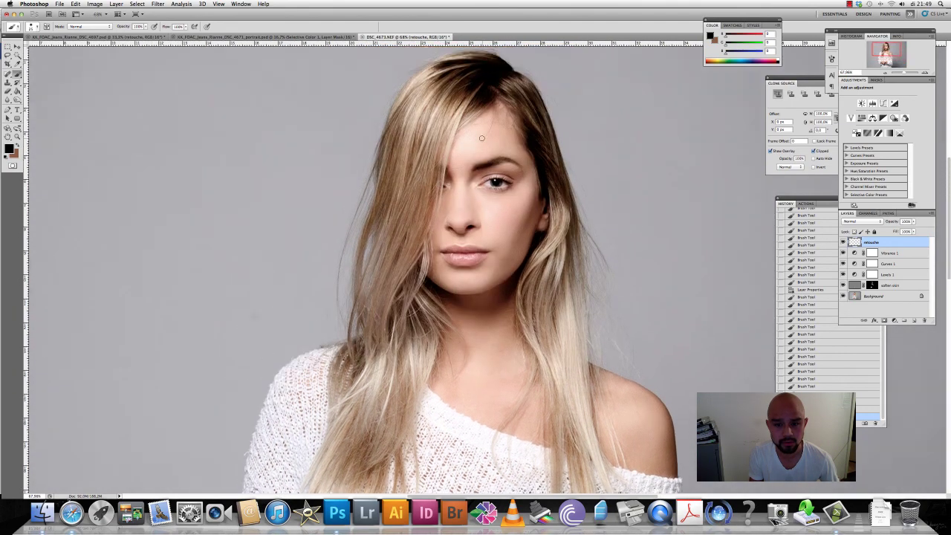
scroll(483, 164, up, 2)
scroll(484, 182, up, 3)
scroll(485, 201, up, 10)
Step: Duplicate the Background layer by dragging it onto the New Layer button
scroll(486, 209, down, 3)
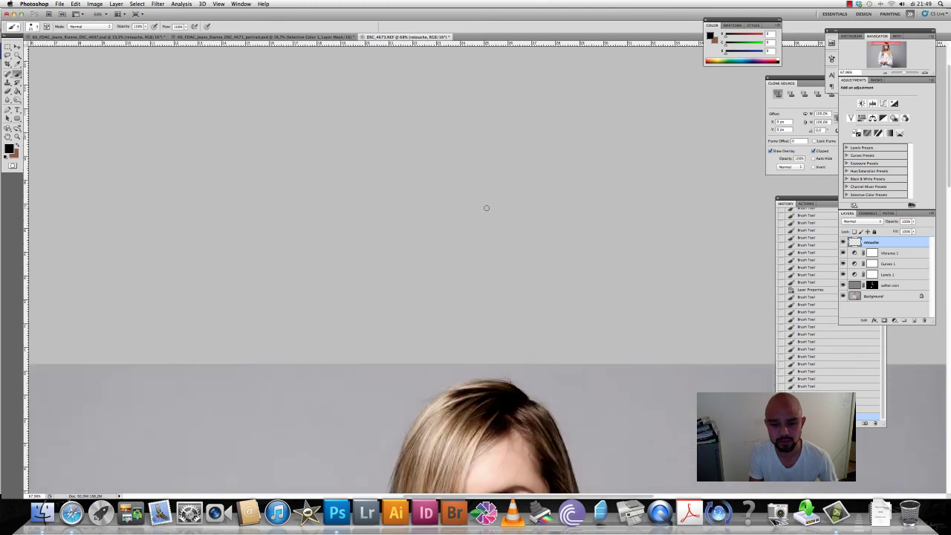
scroll(486, 208, down, 3)
scroll(486, 208, down, 3)
scroll(487, 206, down, 2)
scroll(487, 206, down, 1)
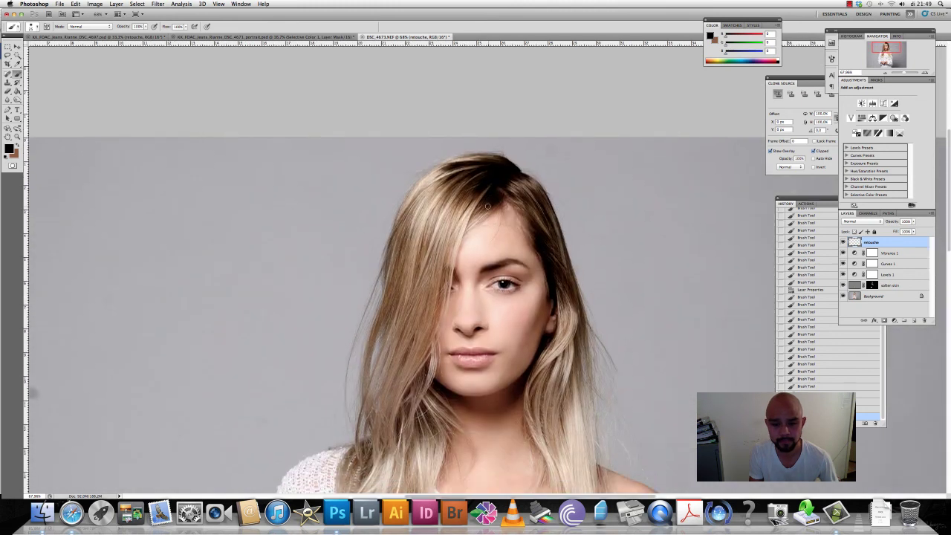
scroll(487, 206, down, 1)
click(873, 298)
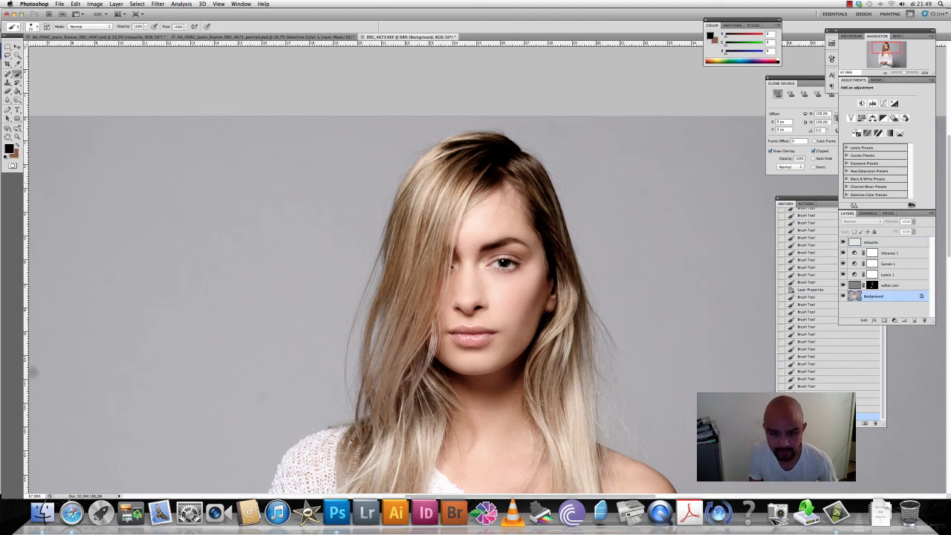
drag(891, 298, 912, 320)
Step: Rename the Background copy layer to 'unsharpen'
double_click(882, 296)
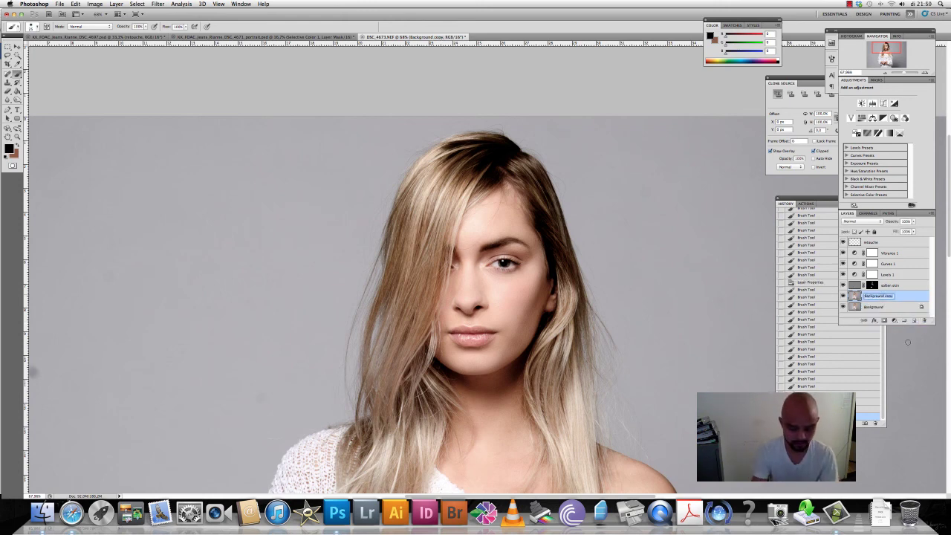
text(sel)
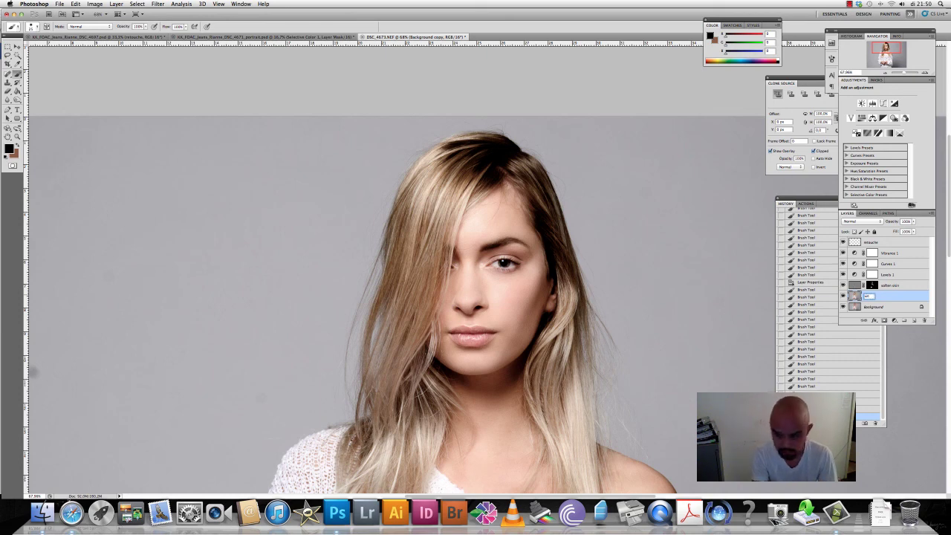
text(en)
key(Return)
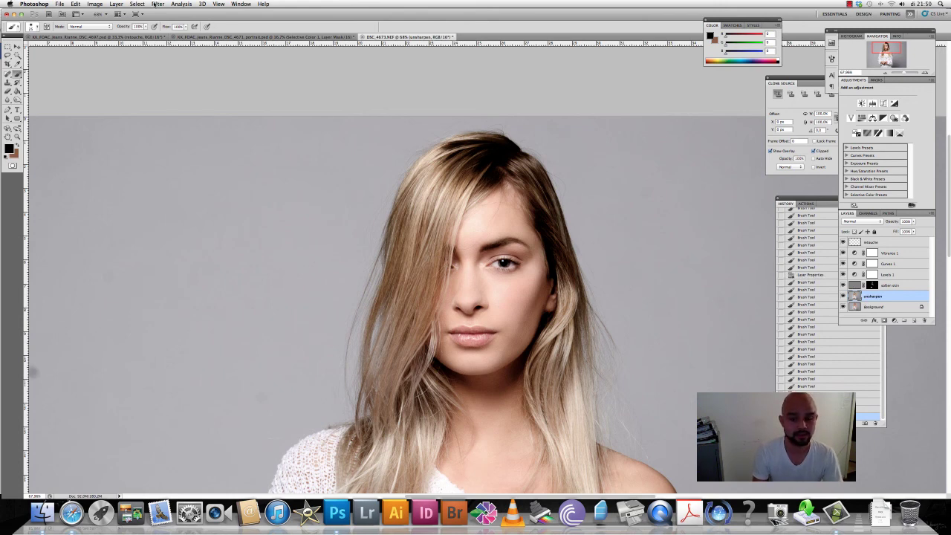
Step: Apply Unsharp Mask with Amount 100%, Radius 1.5 px and Threshold 0, checking via Preview
click(157, 4)
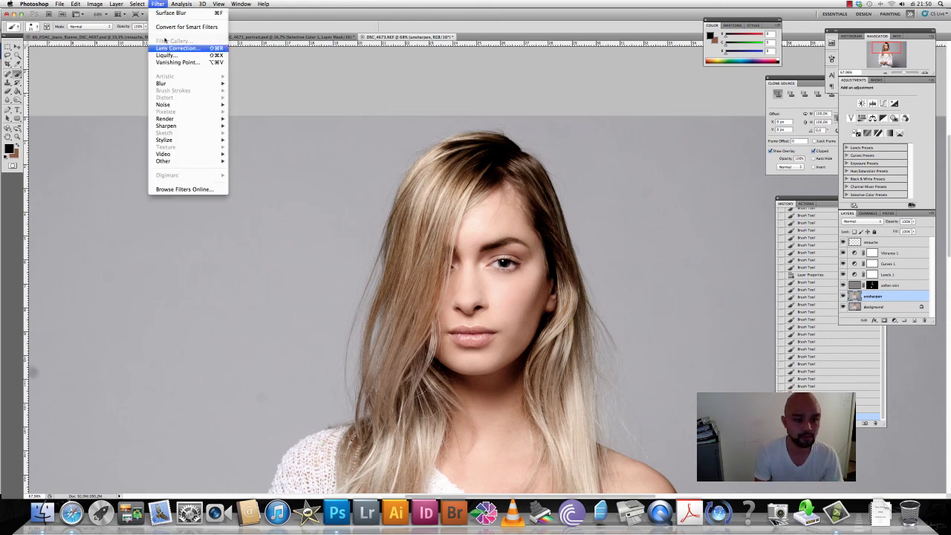
mouse_move(167, 125)
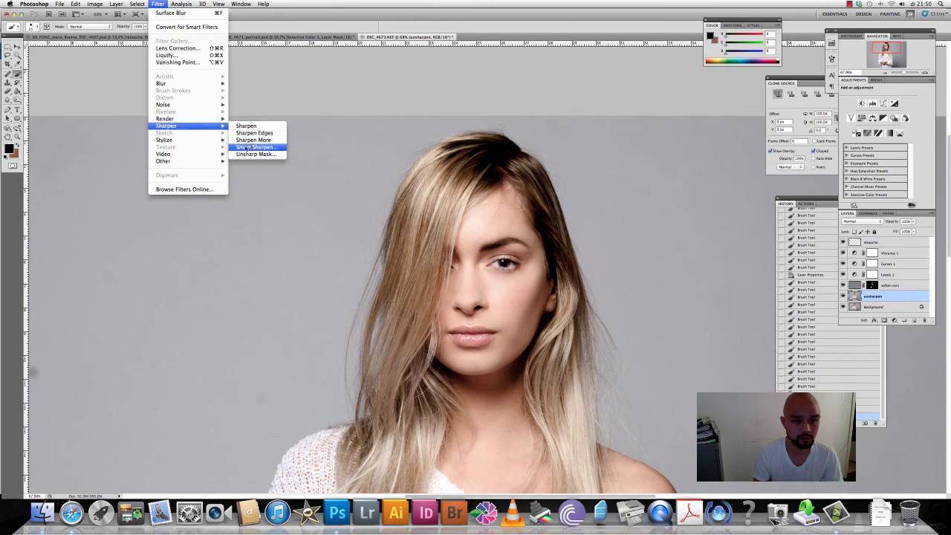
click(246, 156)
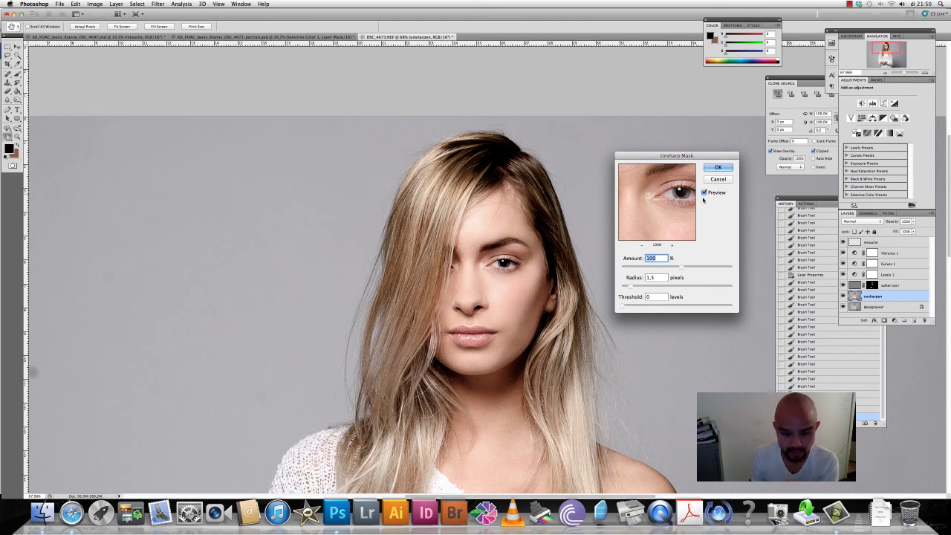
click(705, 194)
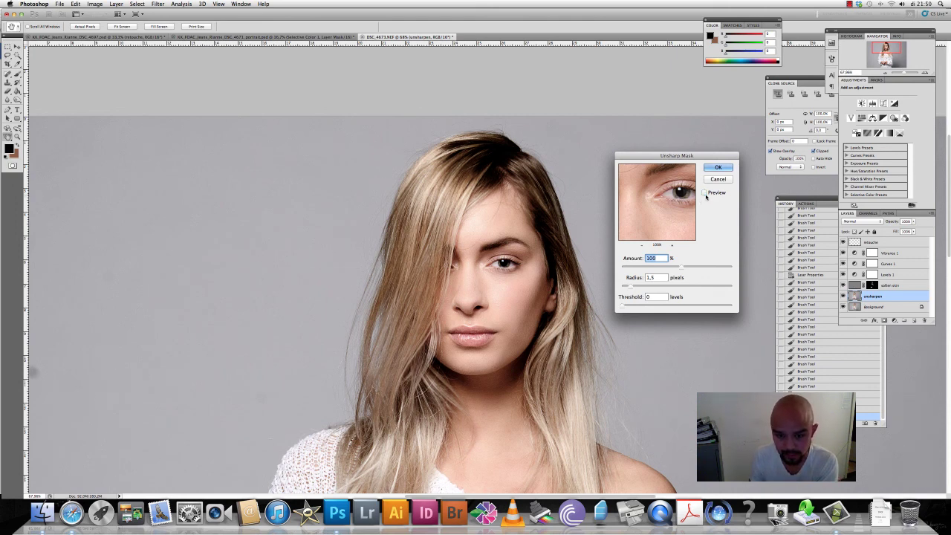
click(704, 194)
key(Return)
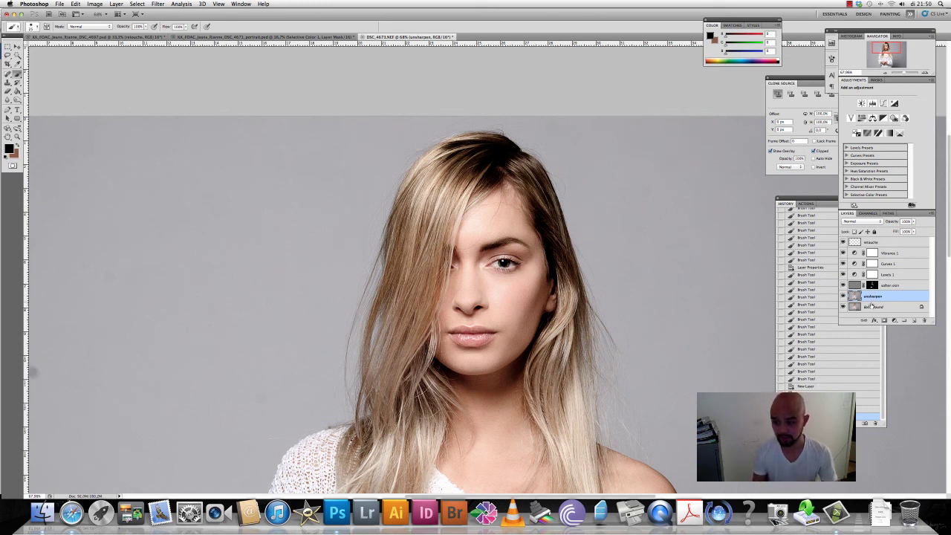
Step: Move unsharpen above soften skin, add a black layer mask, and swap colours to white
double_click(876, 296)
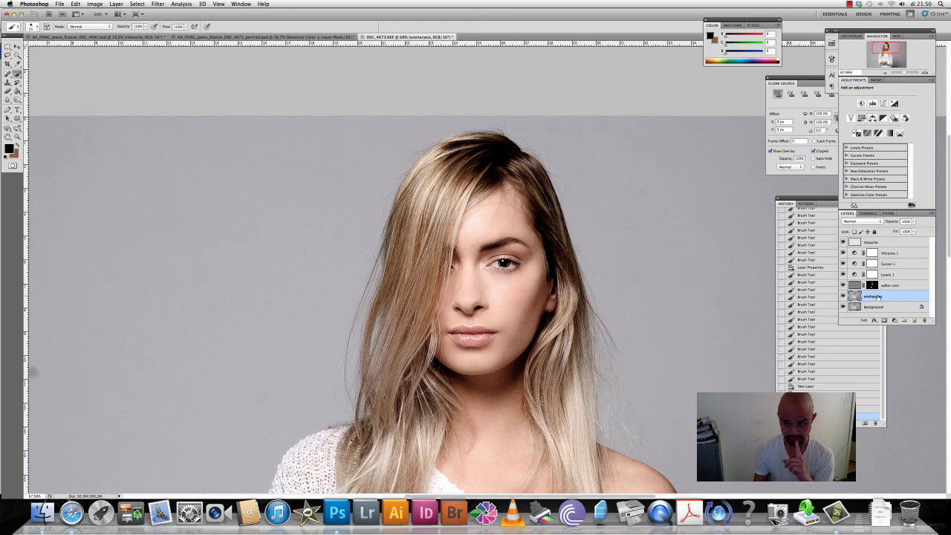
drag(875, 296, 878, 285)
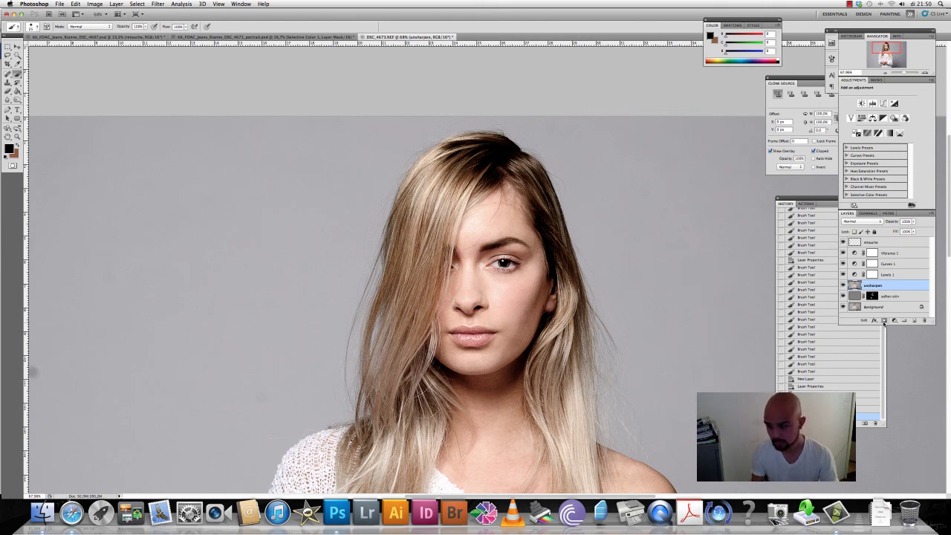
alt+click(883, 320)
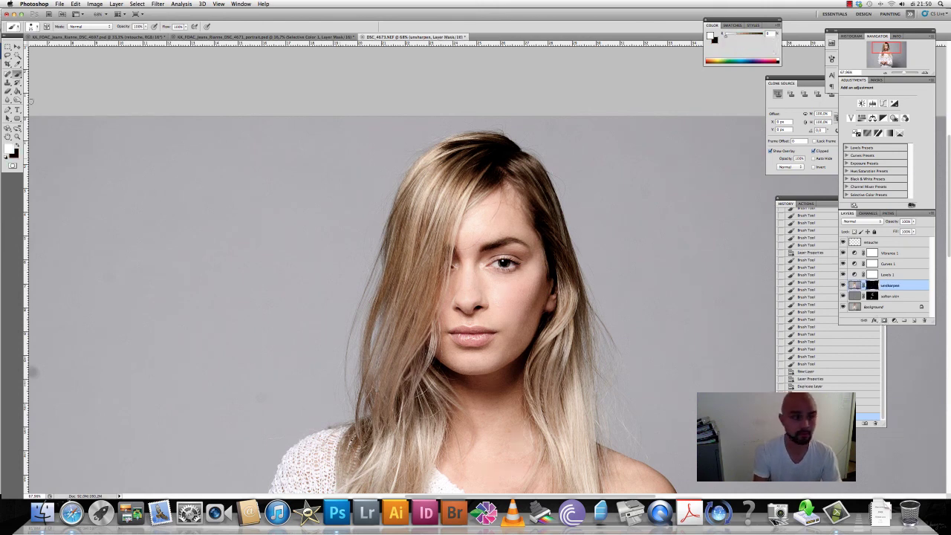
key(x)
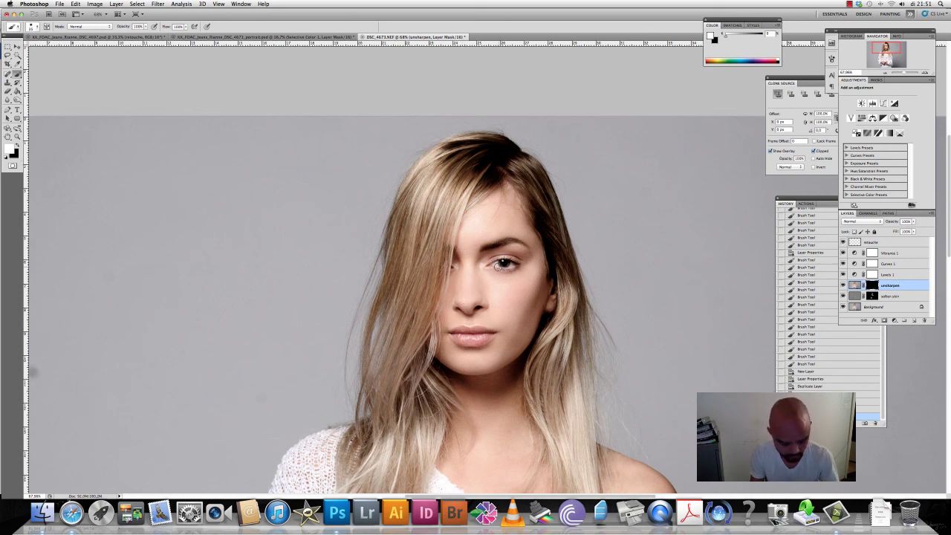
scroll(505, 261, up, 2)
scroll(506, 261, up, 2)
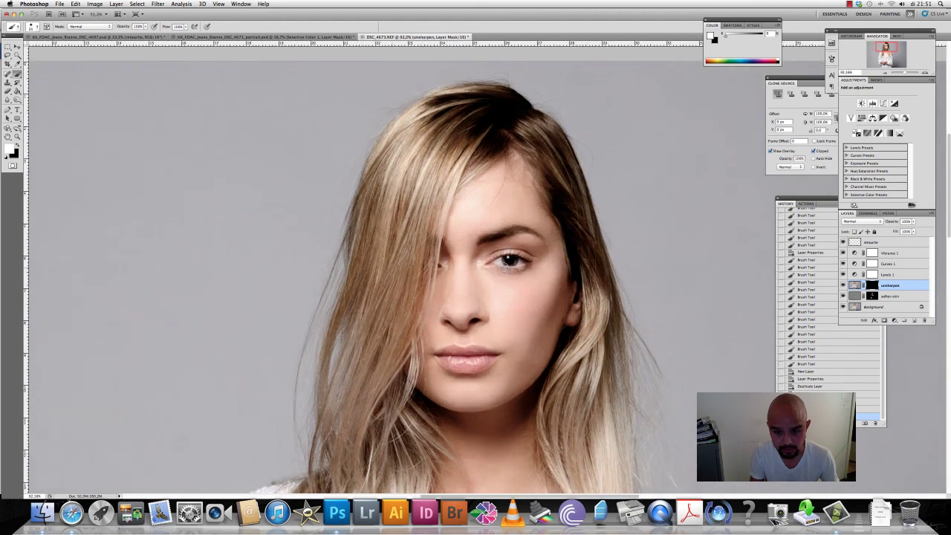
scroll(505, 262, up, 2)
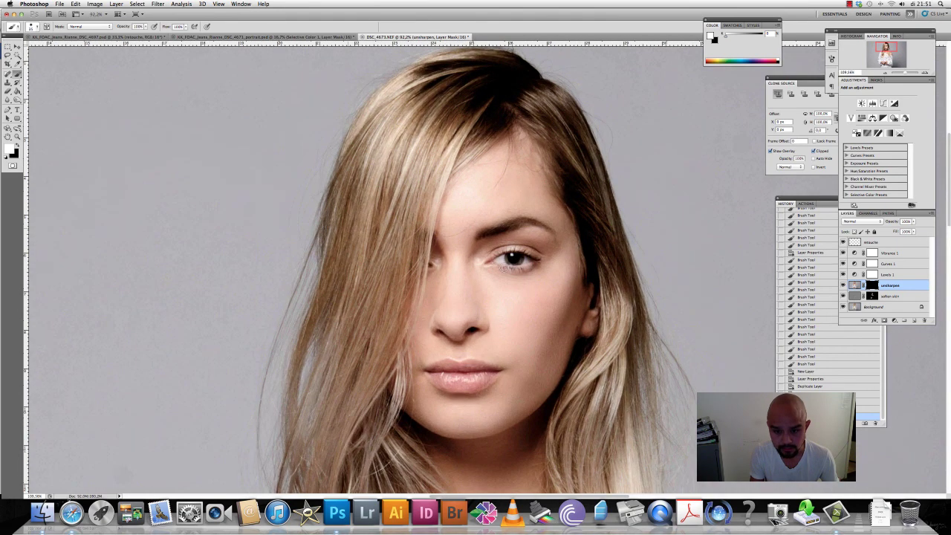
scroll(514, 257, up, 2)
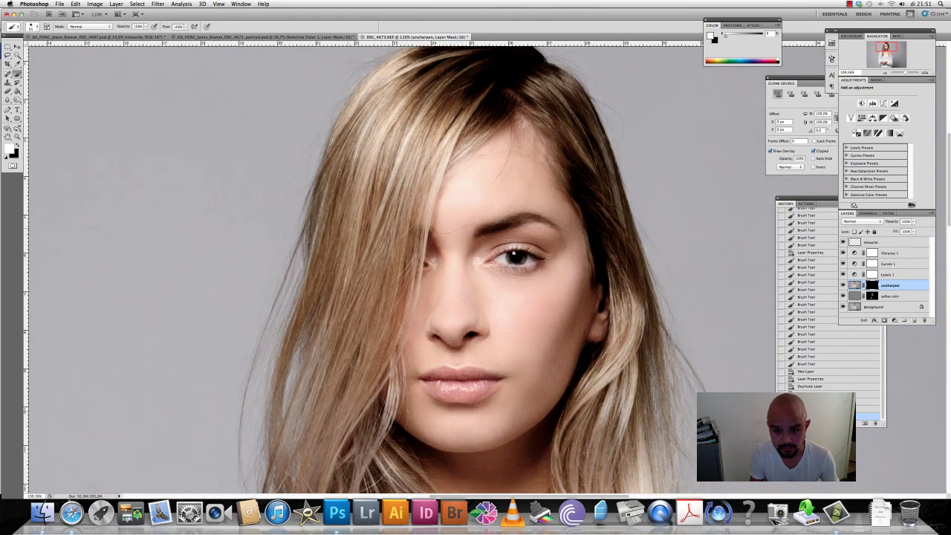
scroll(514, 258, up, 1)
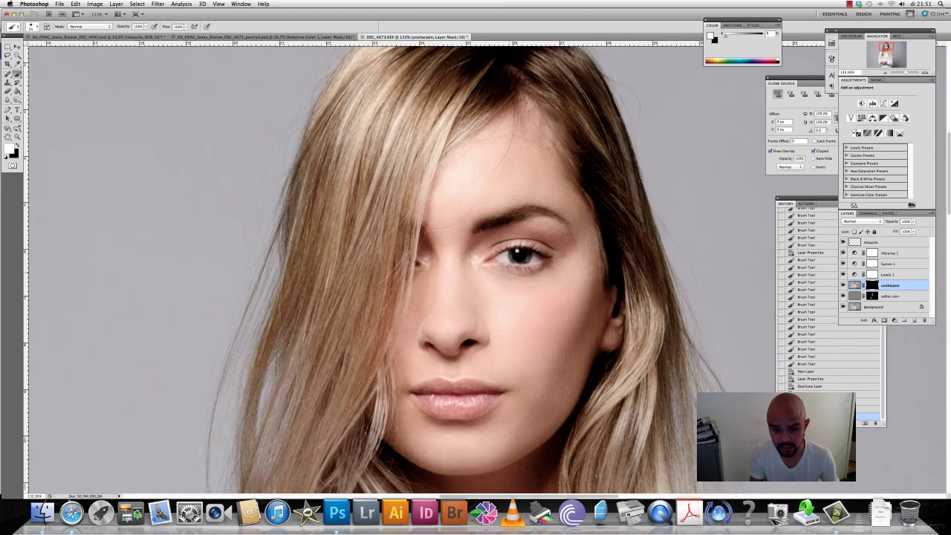
scroll(520, 251, up, 1)
scroll(522, 250, up, 1)
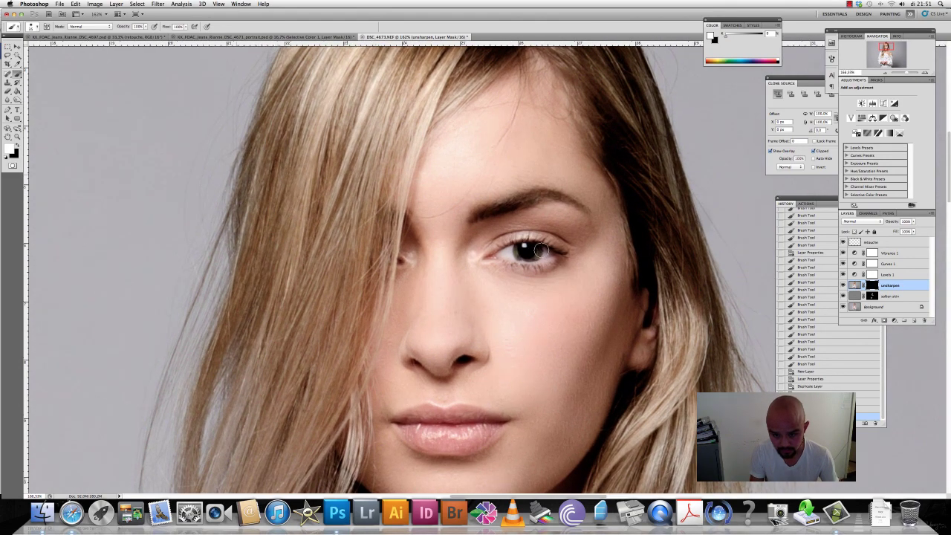
scroll(532, 251, up, 1)
scroll(553, 249, up, 2)
scroll(558, 247, up, 1)
scroll(572, 250, up, 1)
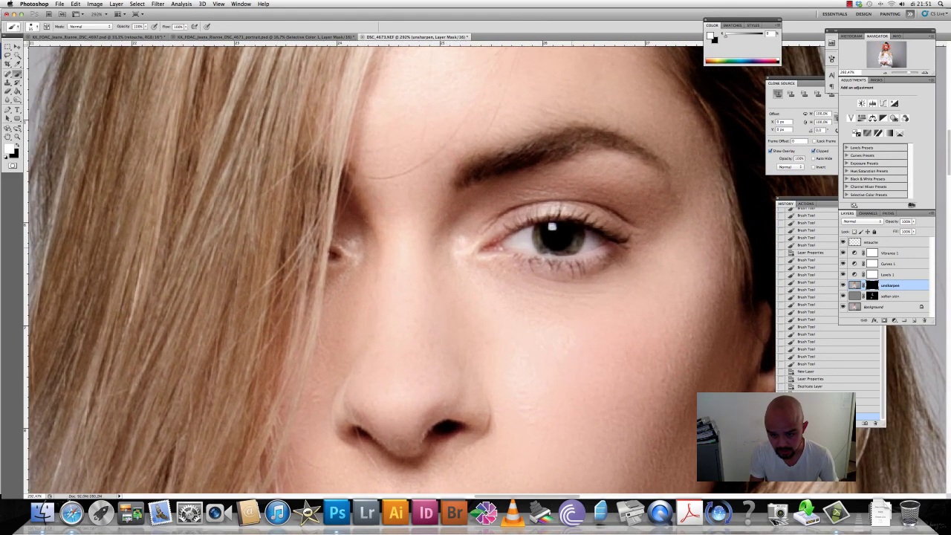
mouse_move(591, 253)
mouse_down()
mouse_move(530, 243)
mouse_move(563, 236)
mouse_up()
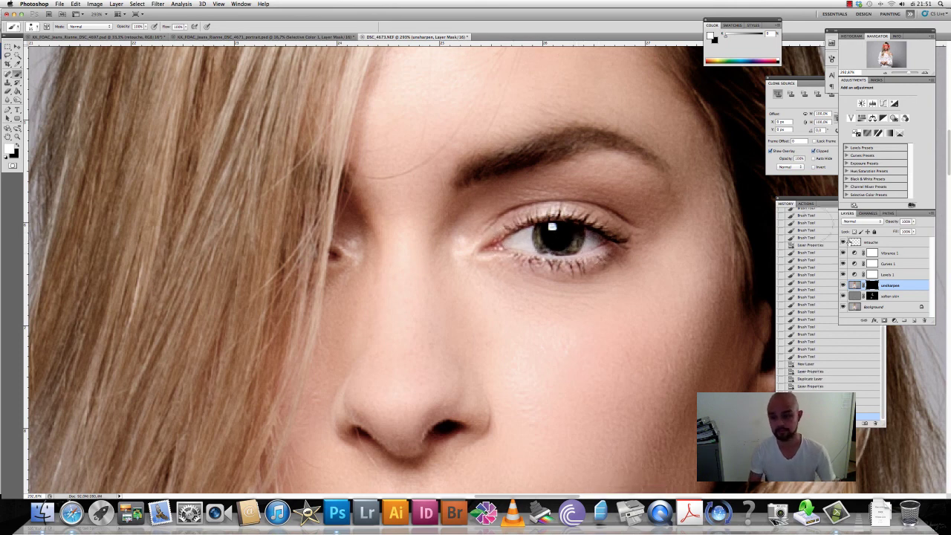
click(843, 296)
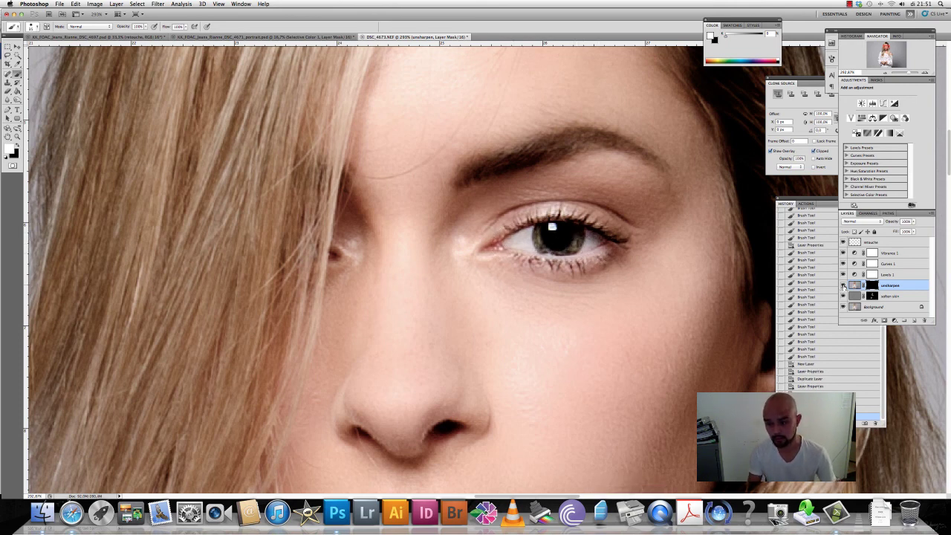
click(843, 285)
click(843, 286)
scroll(414, 239, down, 1)
scroll(413, 239, down, 2)
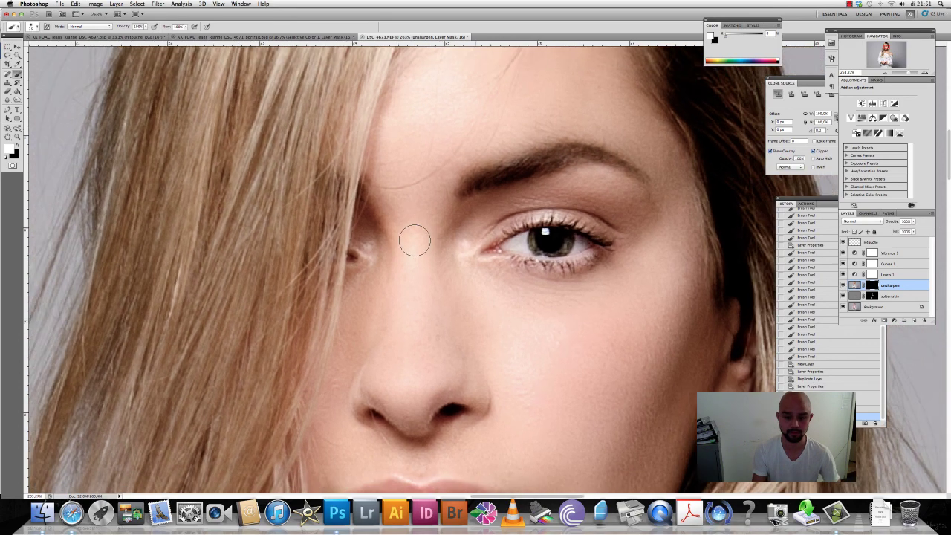
scroll(413, 242, down, 1)
scroll(412, 243, down, 2)
scroll(412, 245, down, 1)
scroll(411, 245, down, 1)
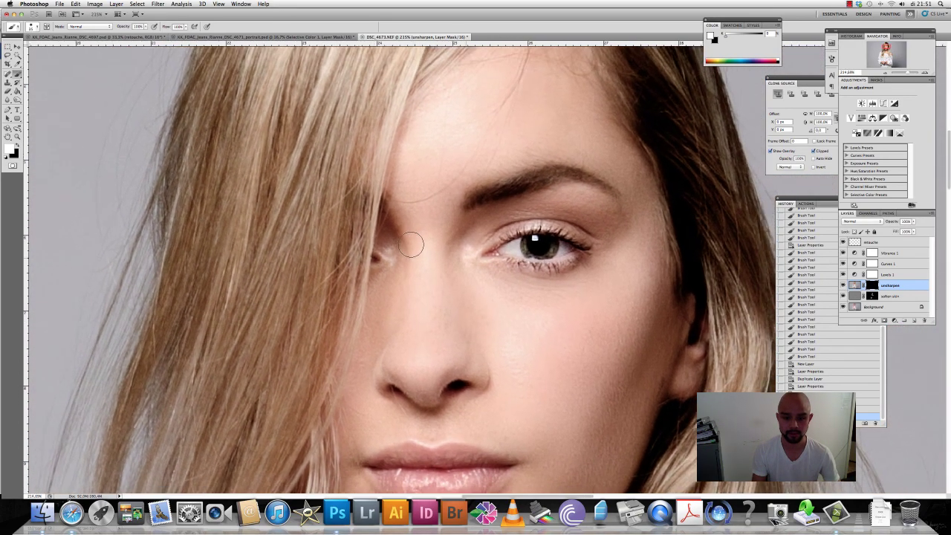
scroll(412, 246, down, 1)
scroll(411, 247, down, 1)
scroll(410, 247, down, 1)
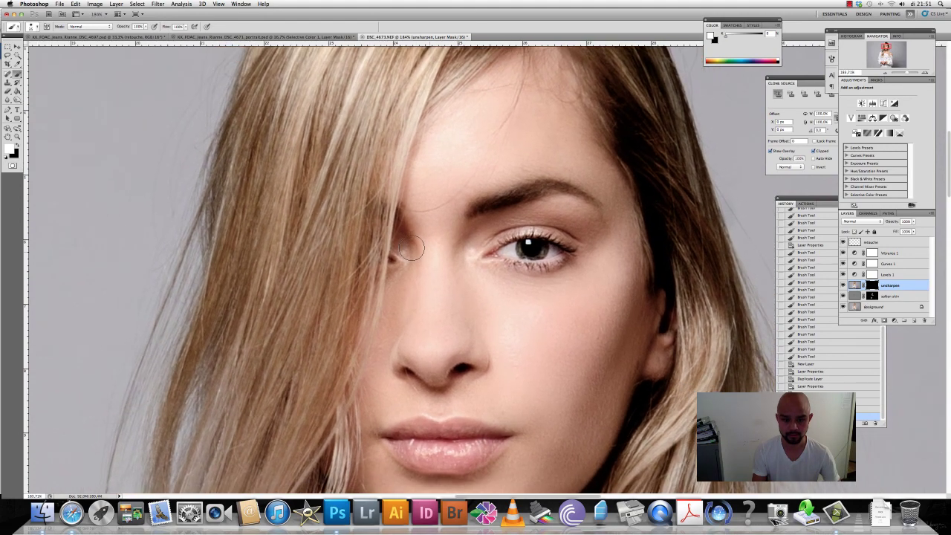
scroll(411, 248, down, 1)
scroll(411, 248, down, 1)
scroll(411, 249, down, 1)
scroll(411, 250, down, 1)
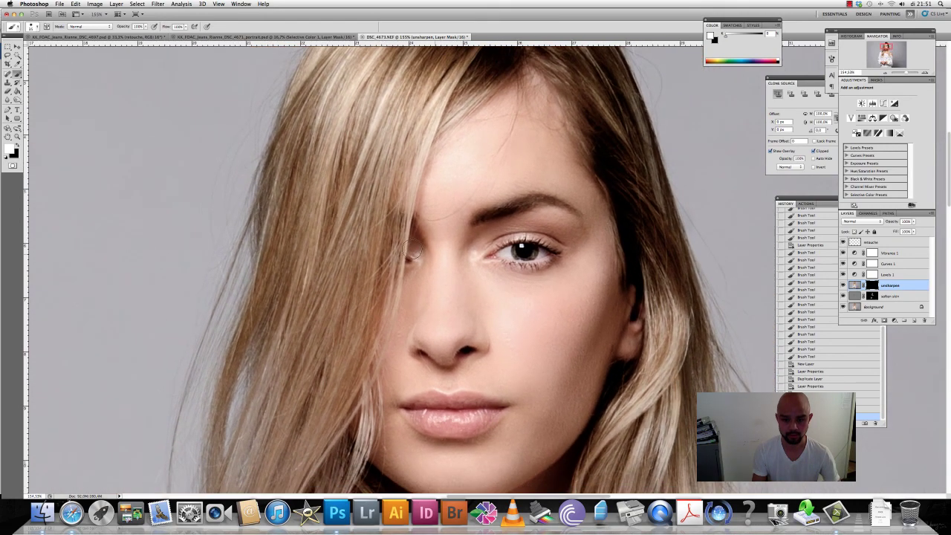
scroll(411, 251, down, 1)
scroll(411, 251, down, 1)
scroll(411, 253, down, 1)
scroll(411, 250, down, 2)
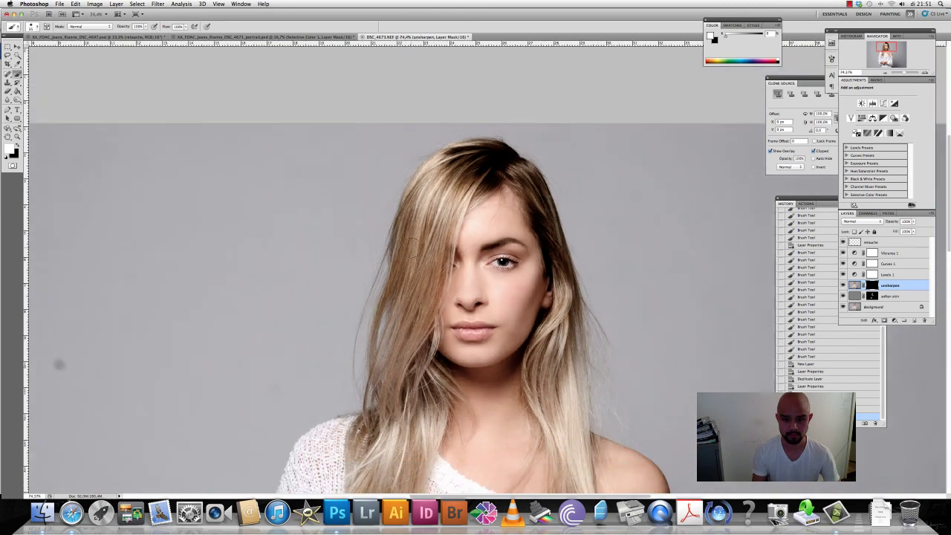
scroll(410, 250, down, 1)
scroll(412, 248, down, 2)
scroll(412, 247, down, 10)
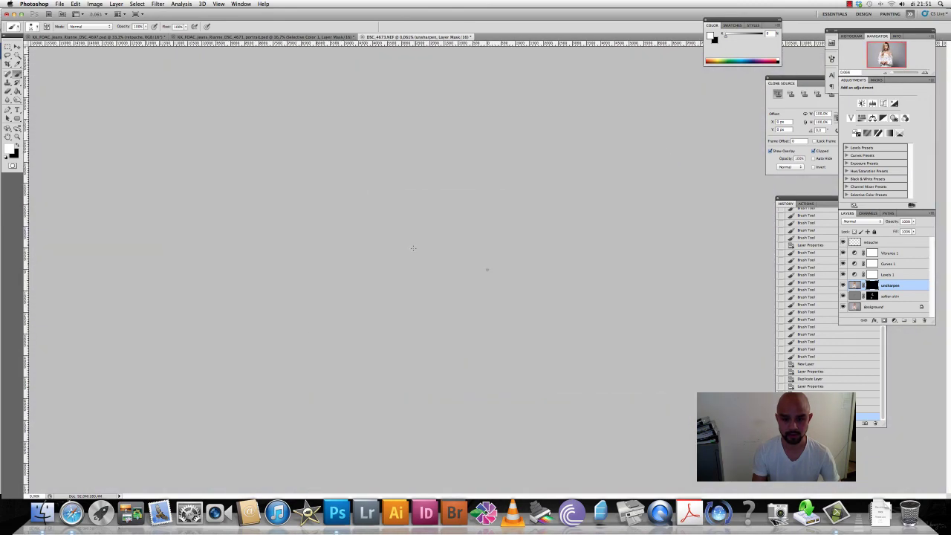
scroll(413, 247, up, 5)
scroll(413, 248, up, 10)
scroll(413, 248, down, 1)
scroll(413, 249, up, 1)
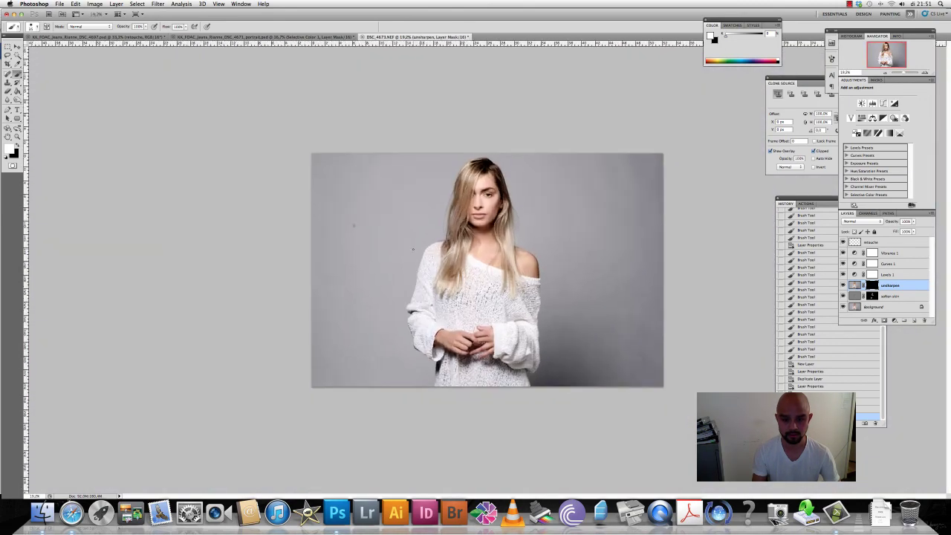
scroll(413, 249, up, 3)
scroll(529, 219, up, 1)
scroll(524, 221, up, 3)
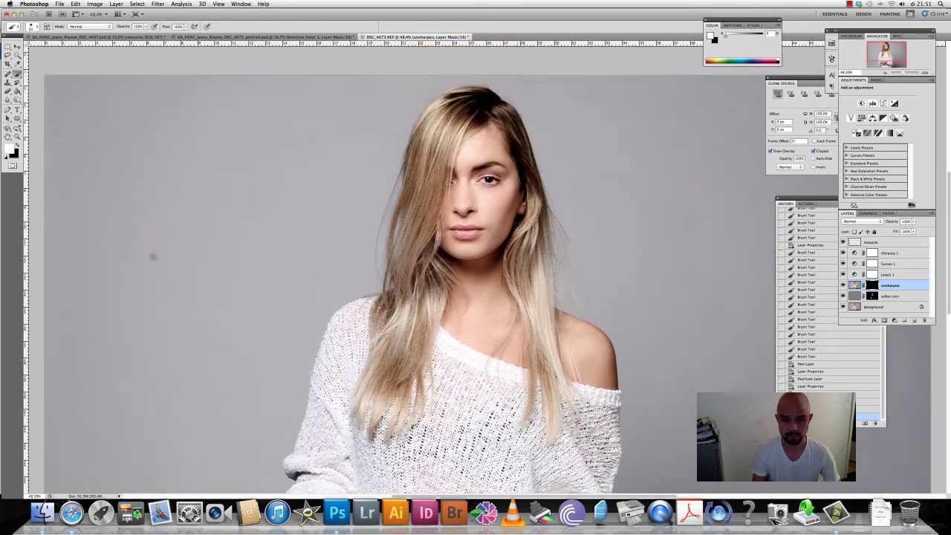
scroll(518, 223, up, 3)
scroll(516, 226, down, 1)
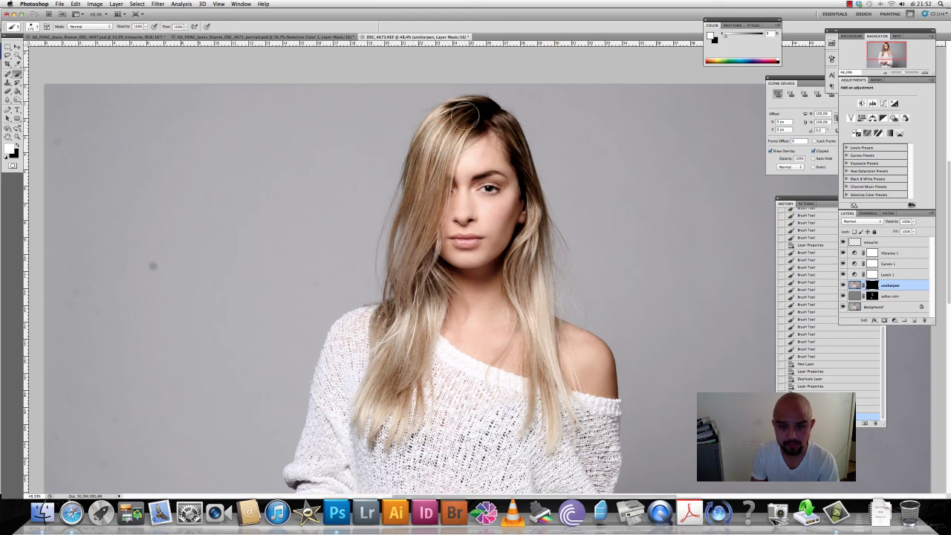
Step: Paint a first white stroke into the unsharpen mask and move the layer up the stack
drag(457, 119, 503, 122)
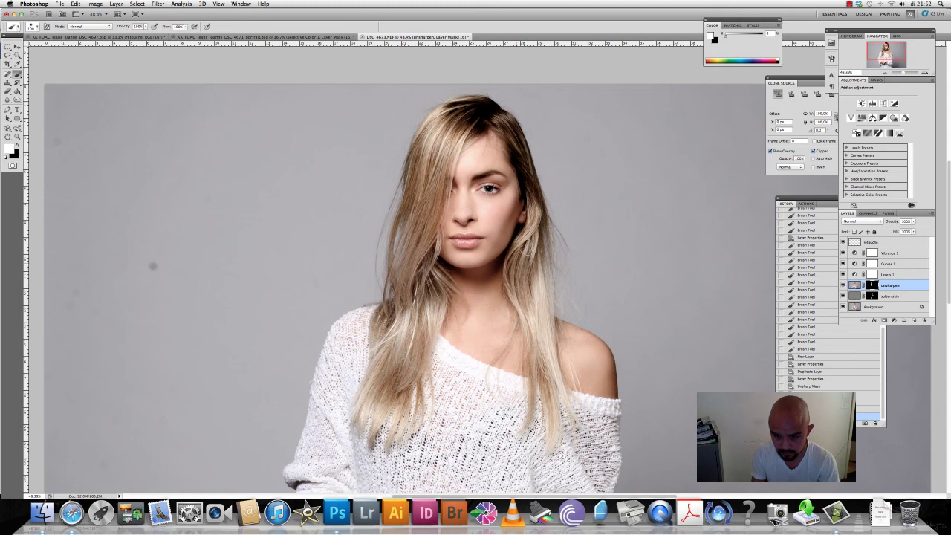
key(ctrl+bracketright)
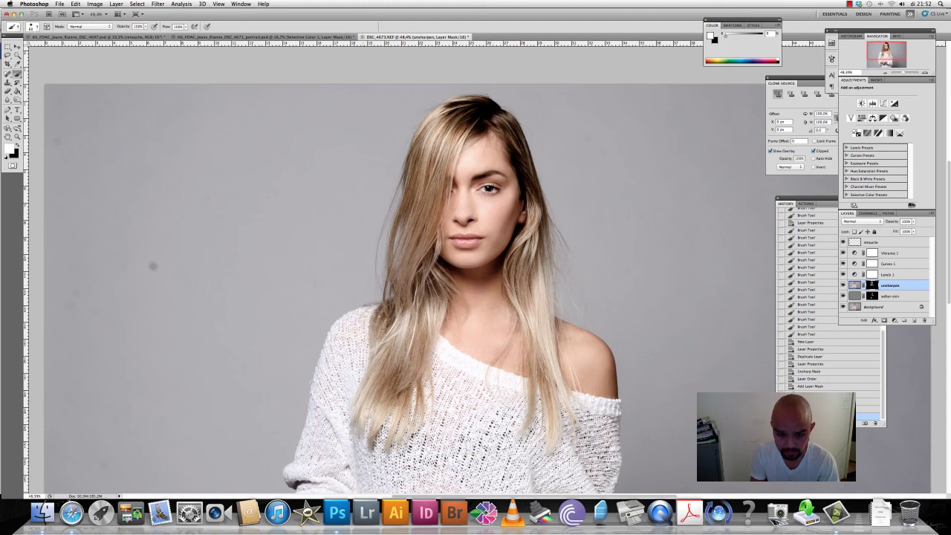
scroll(448, 380, down, 5)
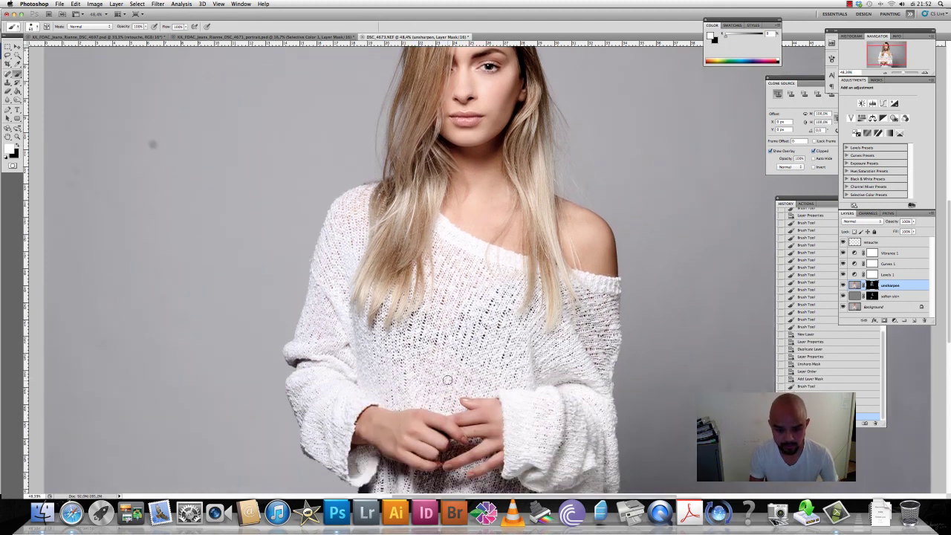
Step: Paint white into the unsharpen mask over the sweater and hair, then zoom out
scroll(448, 380, down, 1)
scroll(448, 381, down, 1)
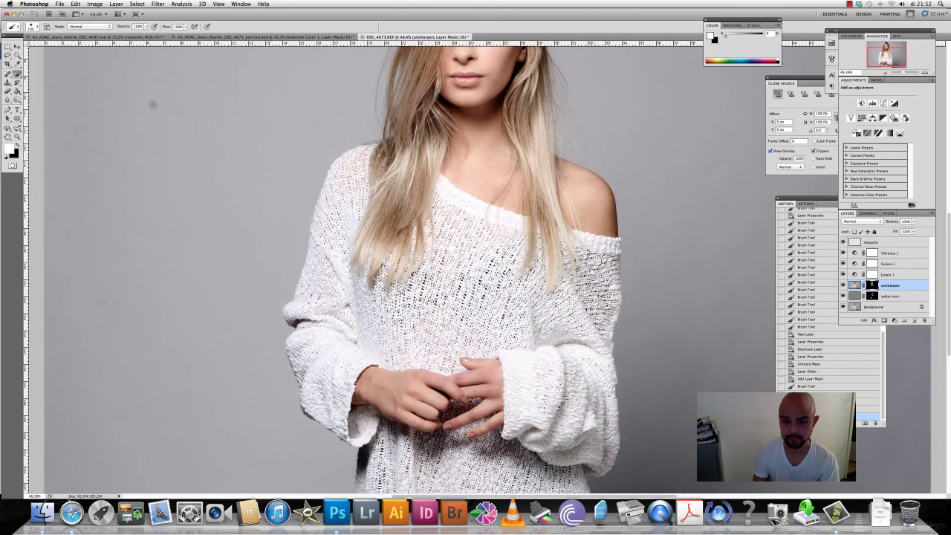
key(super+minus)
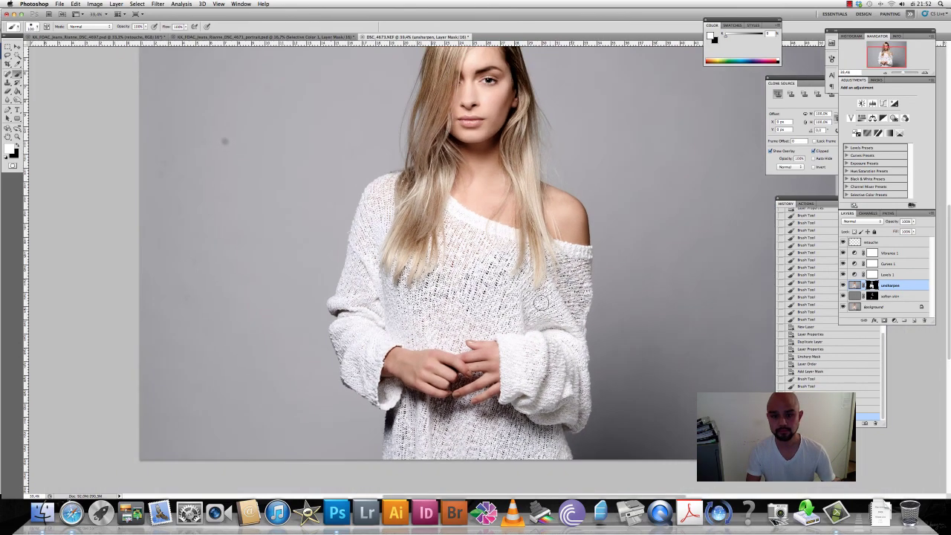
scroll(541, 302, up, 1)
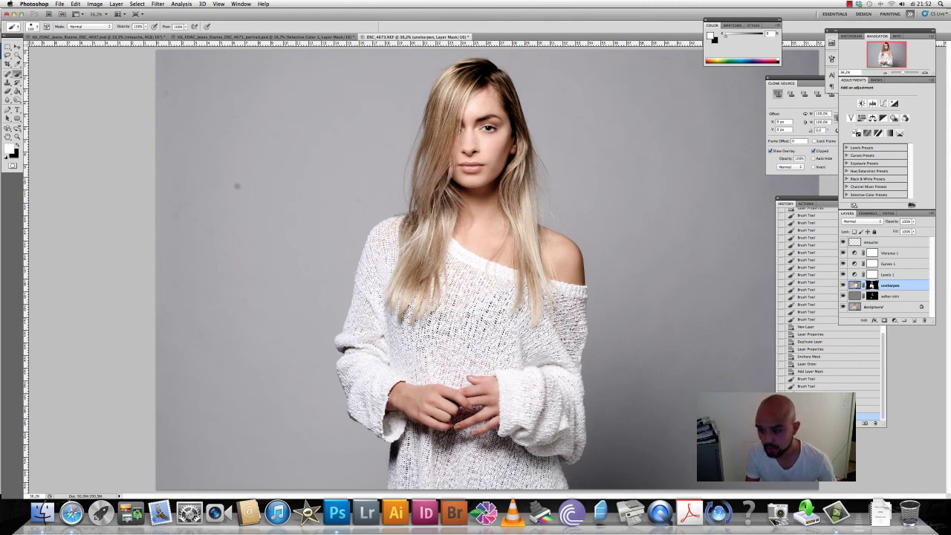
Step: Toggle the unsharpen layer's visibility to compare the image with and without sharpening
click(843, 286)
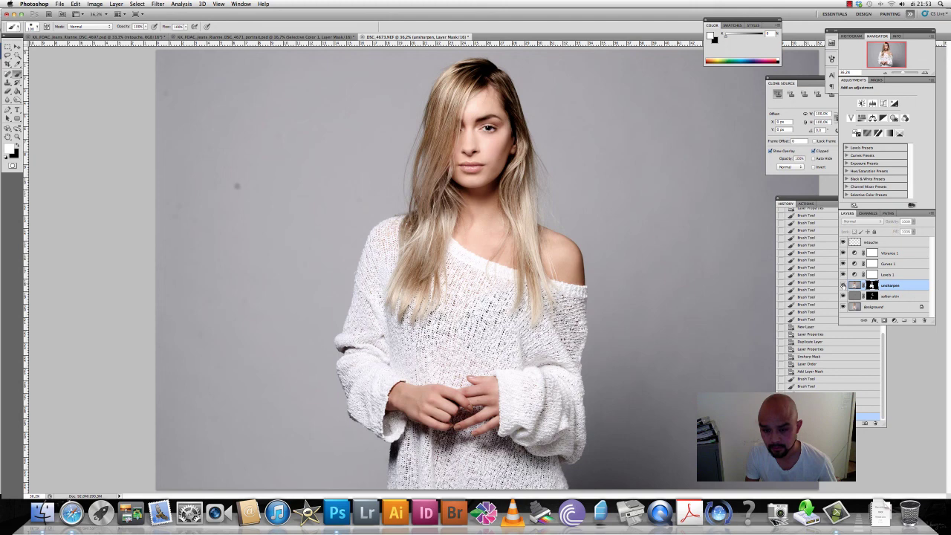
click(843, 286)
click(843, 286)
click(843, 286)
scroll(456, 167, up, 3)
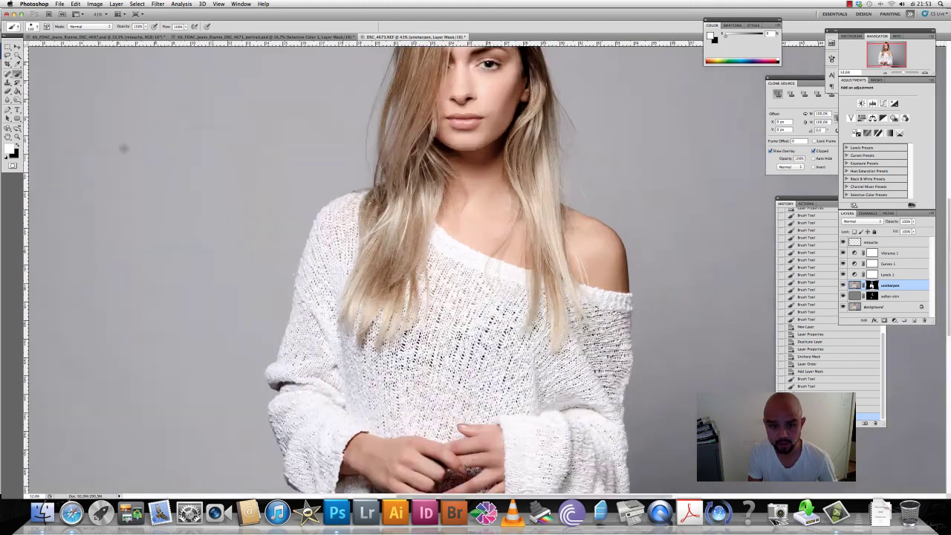
scroll(456, 172, up, 1)
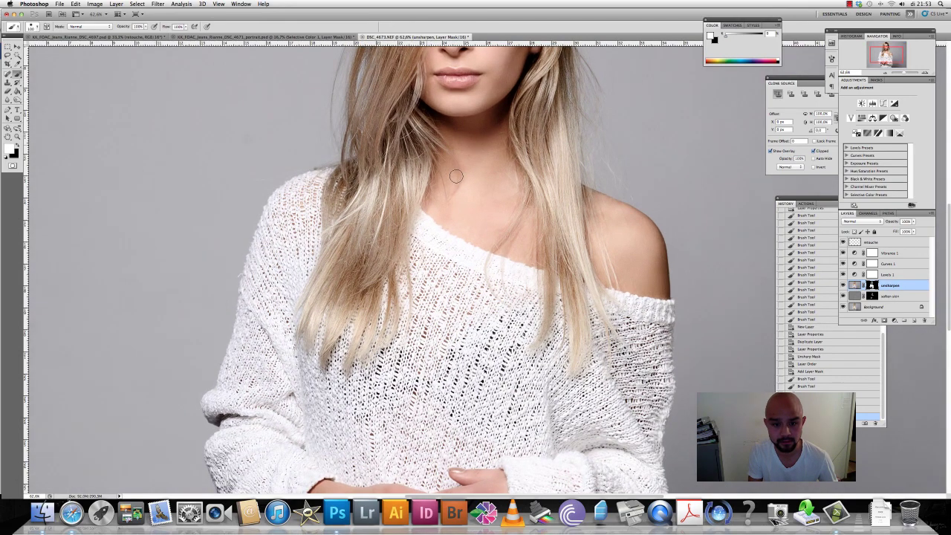
scroll(454, 182, up, 1)
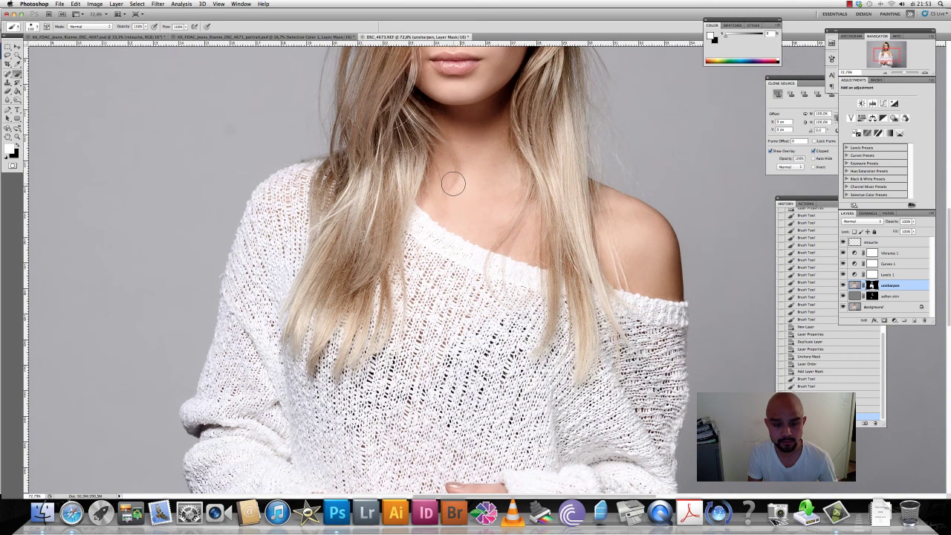
scroll(454, 181, up, 2)
scroll(454, 181, up, 1)
scroll(305, 131, up, 2)
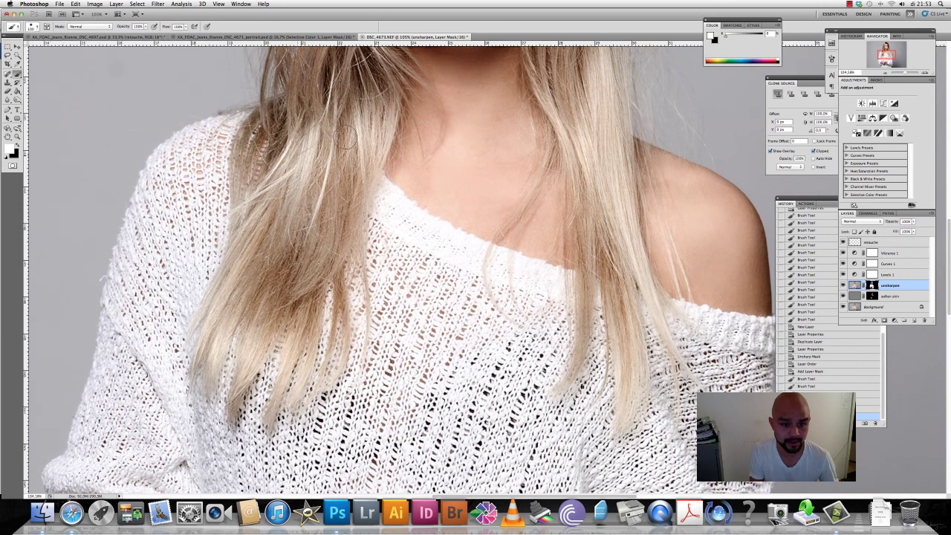
Step: Zoom in on the neckline and sweater knit, toggling the sharpening to check it
key(super+equal)
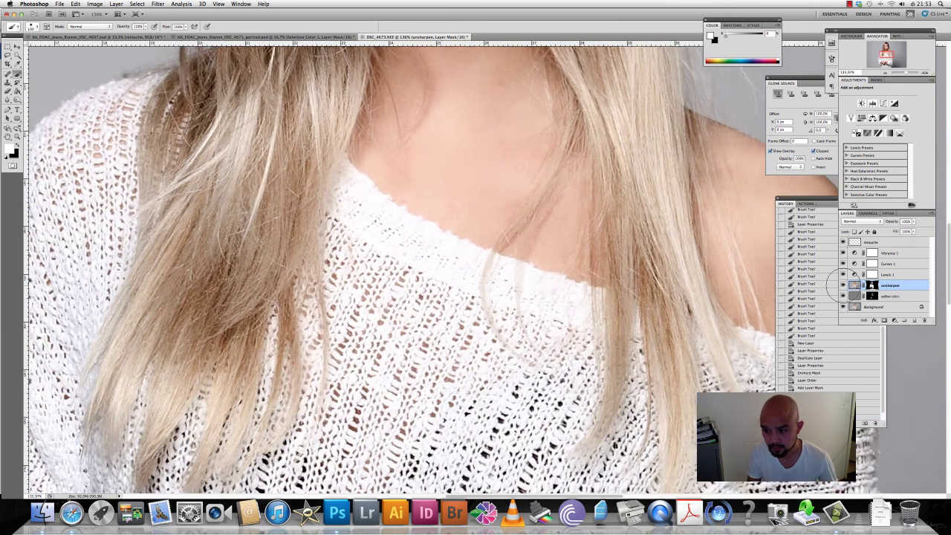
key(super+equal)
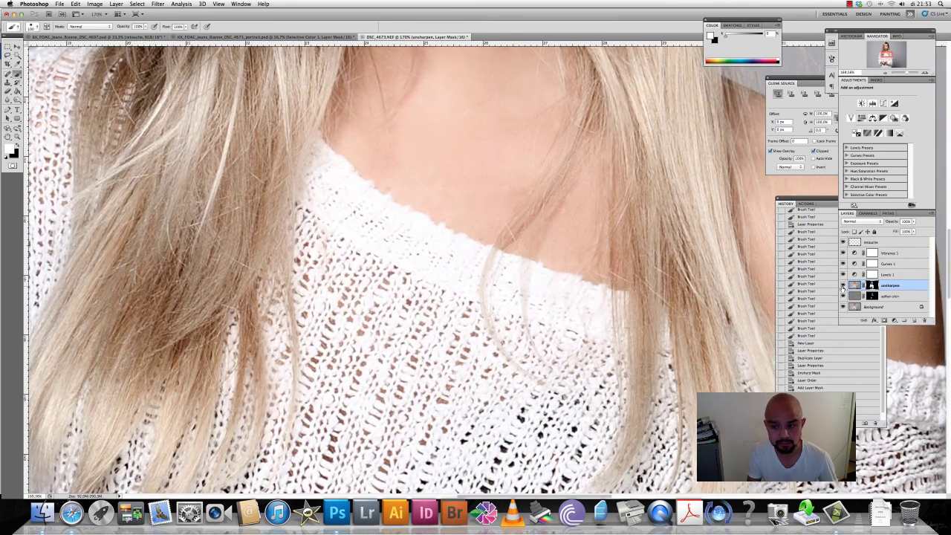
key(super+minus)
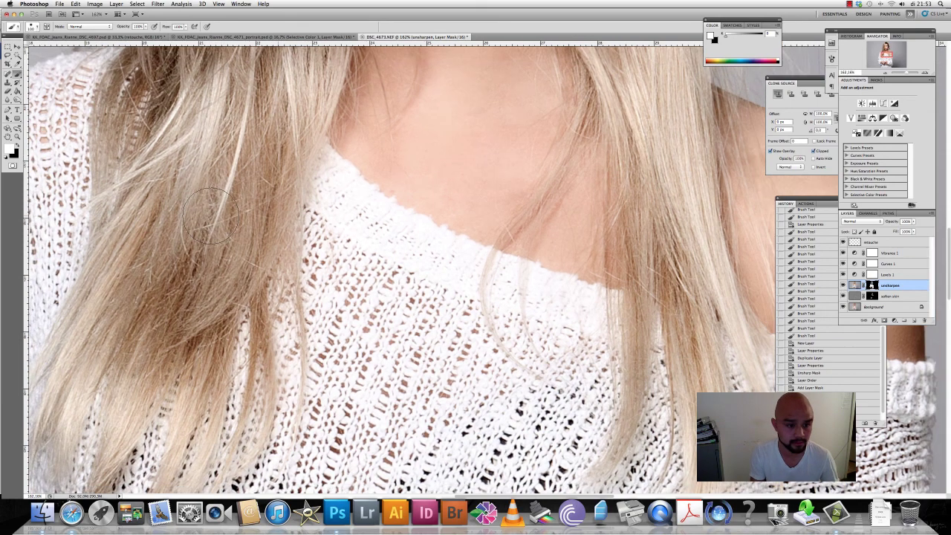
key(super+minus)
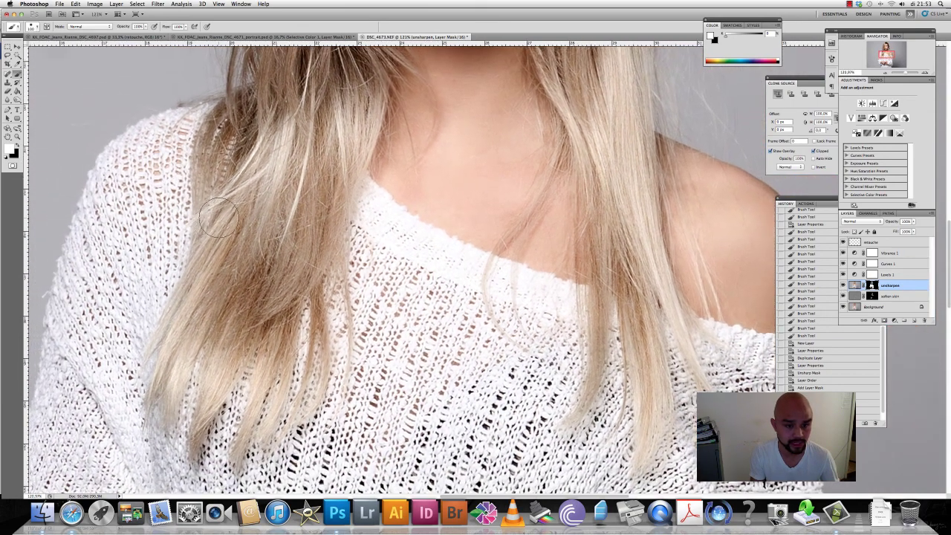
click(843, 286)
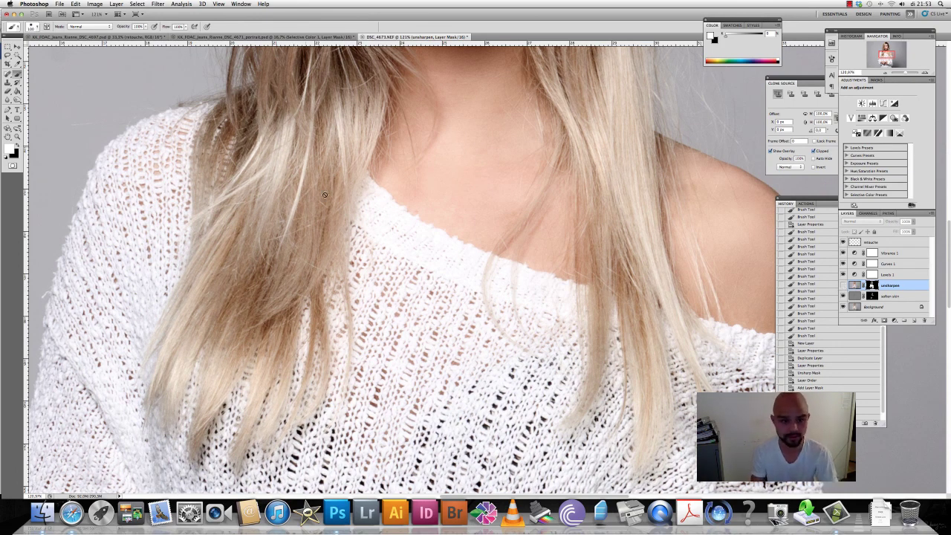
click(842, 286)
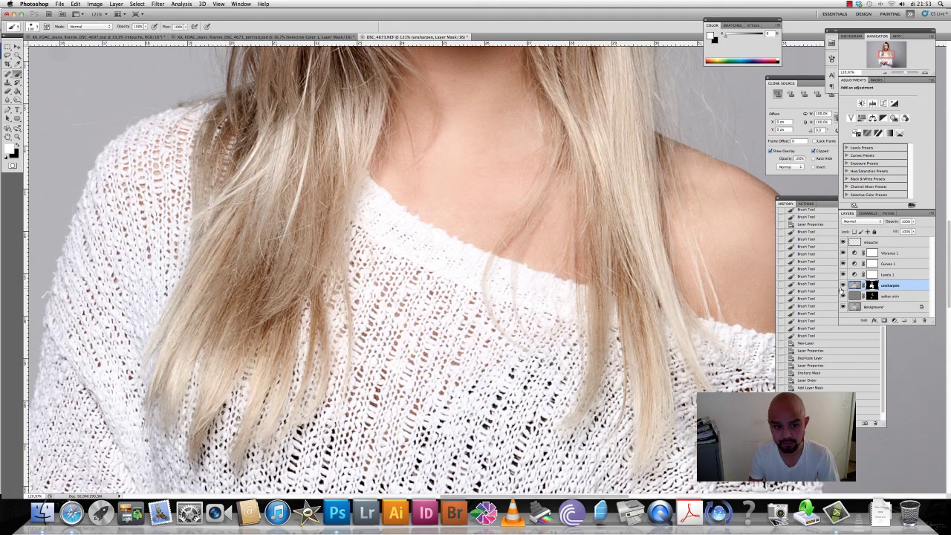
Step: Inspect the sharpened lips and face up close, then select the retouche layer
scroll(448, 197, down, 1)
scroll(448, 208, down, 1)
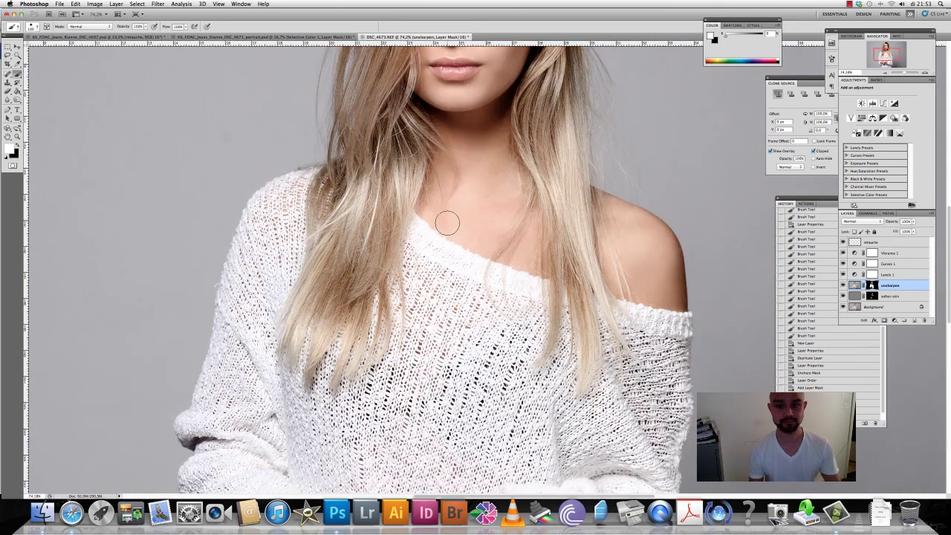
scroll(448, 219, down, 1)
scroll(449, 219, down, 2)
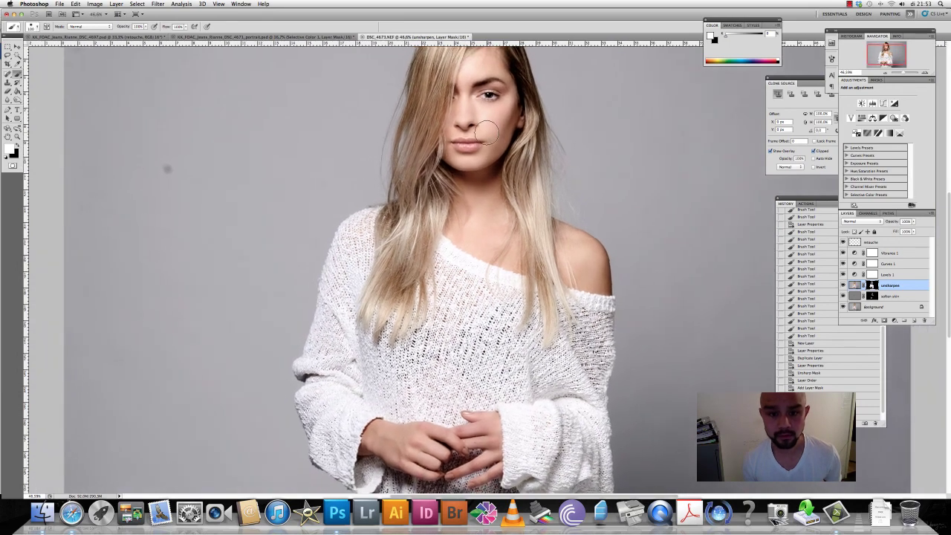
scroll(481, 137, down, 1)
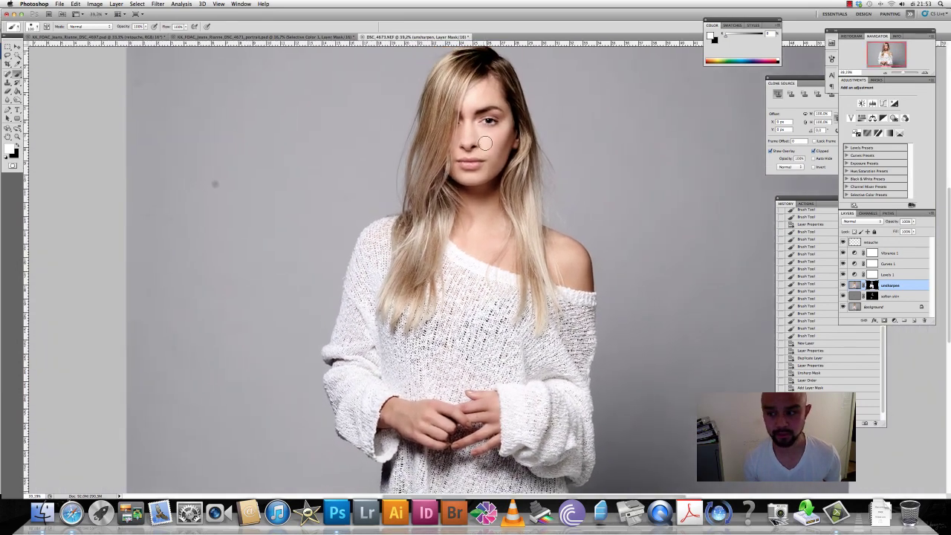
scroll(474, 147, up, 1)
scroll(458, 134, up, 3)
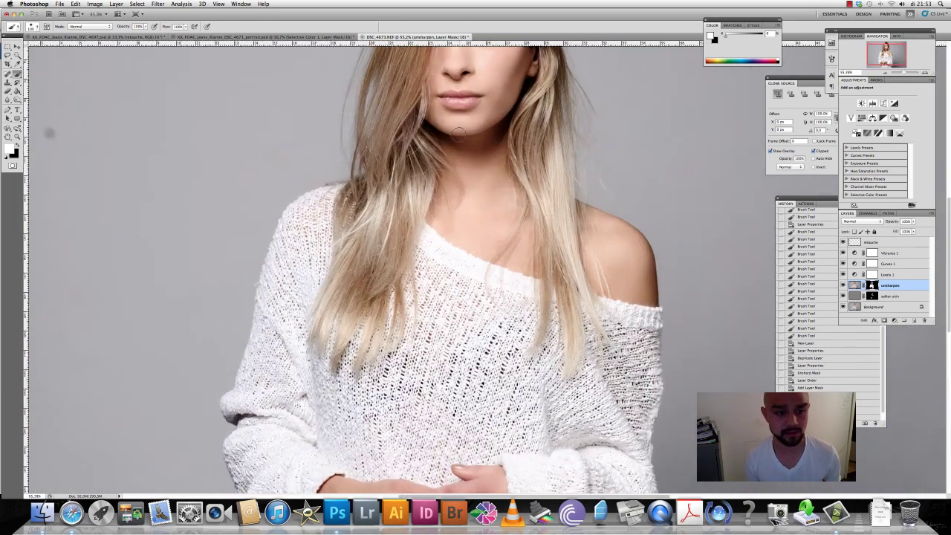
scroll(458, 135, up, 1)
scroll(458, 137, up, 1)
scroll(458, 142, up, 1)
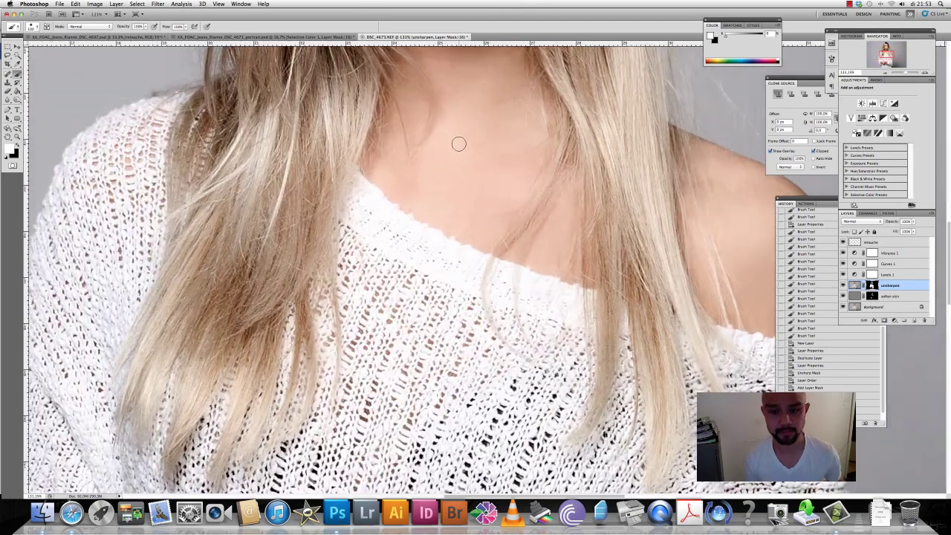
scroll(458, 142, up, 1)
scroll(458, 143, up, 1)
scroll(457, 144, up, 1)
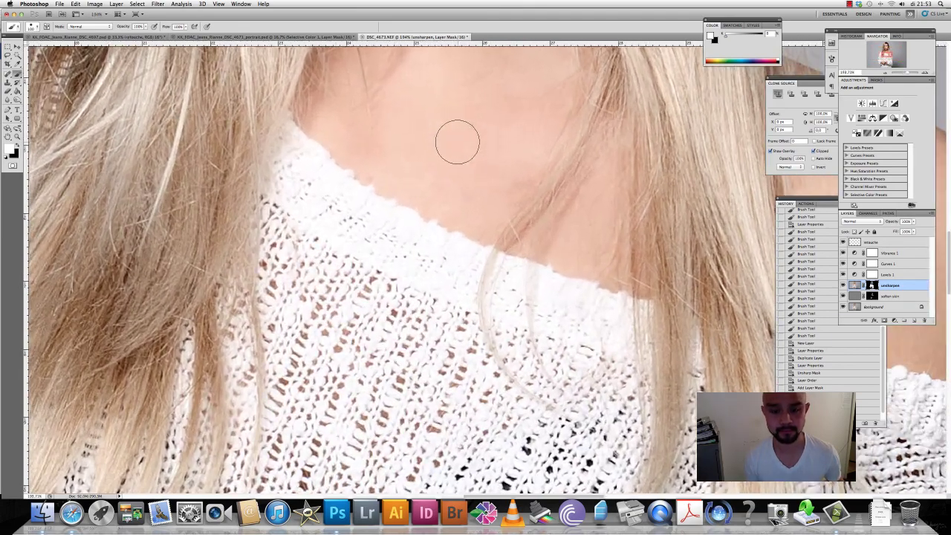
scroll(456, 147, up, 1)
scroll(457, 147, up, 5)
scroll(453, 149, up, 5)
scroll(450, 136, up, 3)
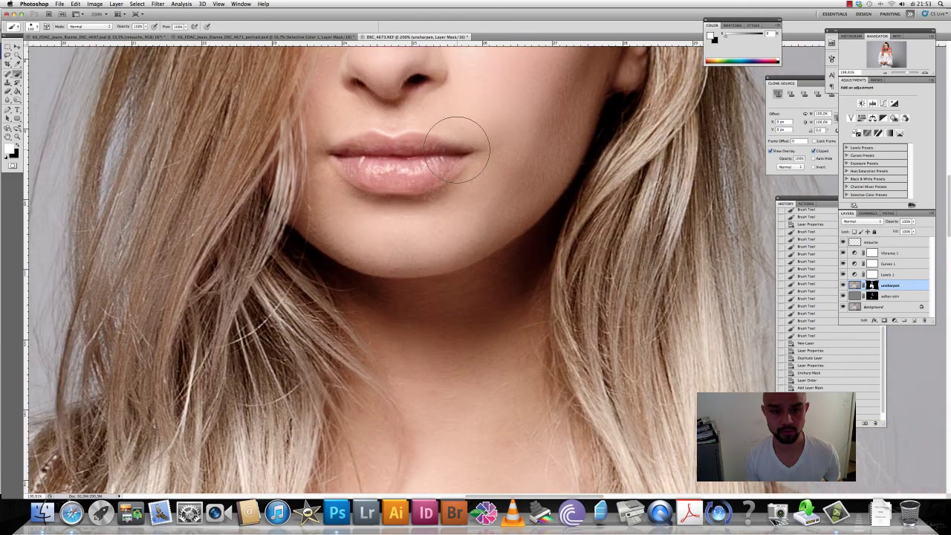
scroll(459, 136, up, 4)
scroll(456, 151, up, 10)
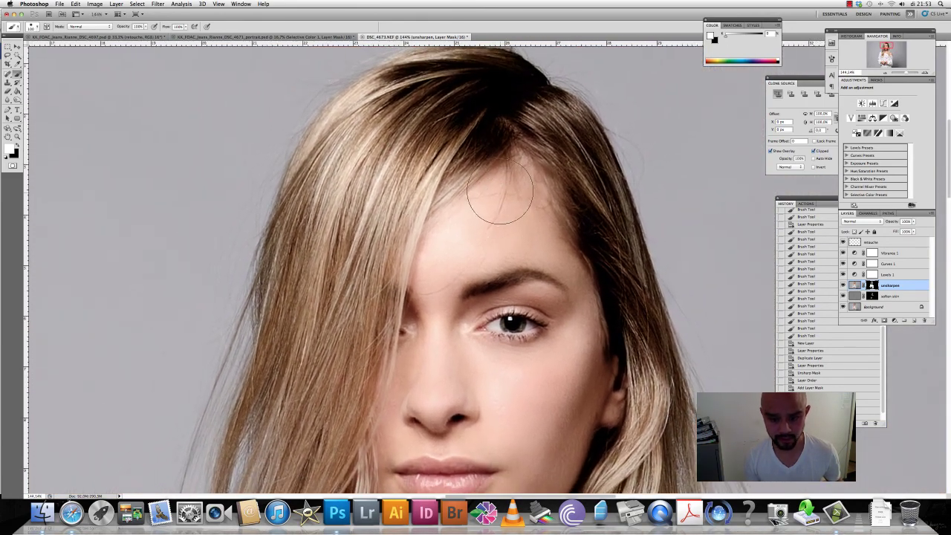
scroll(494, 216, down, 1)
scroll(461, 230, down, 3)
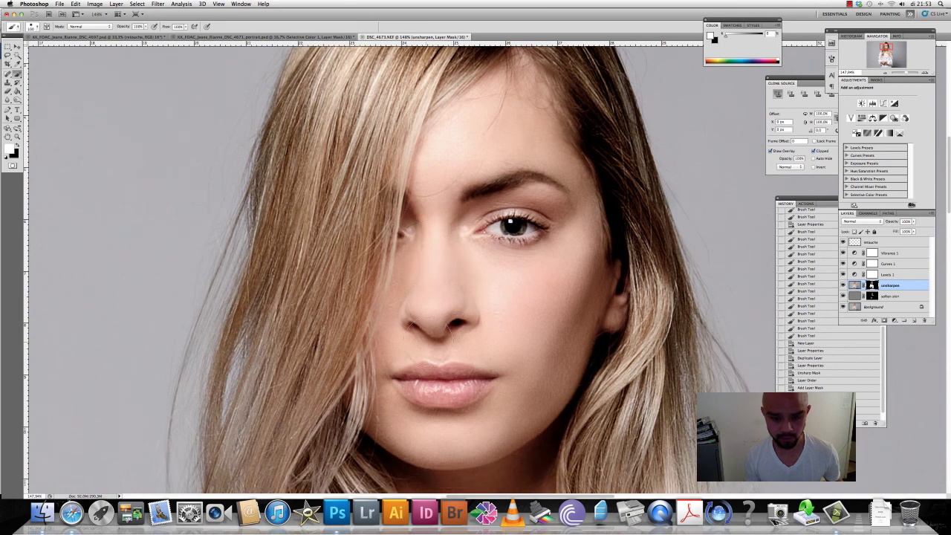
scroll(473, 322, down, 1)
scroll(477, 316, down, 1)
scroll(482, 304, down, 2)
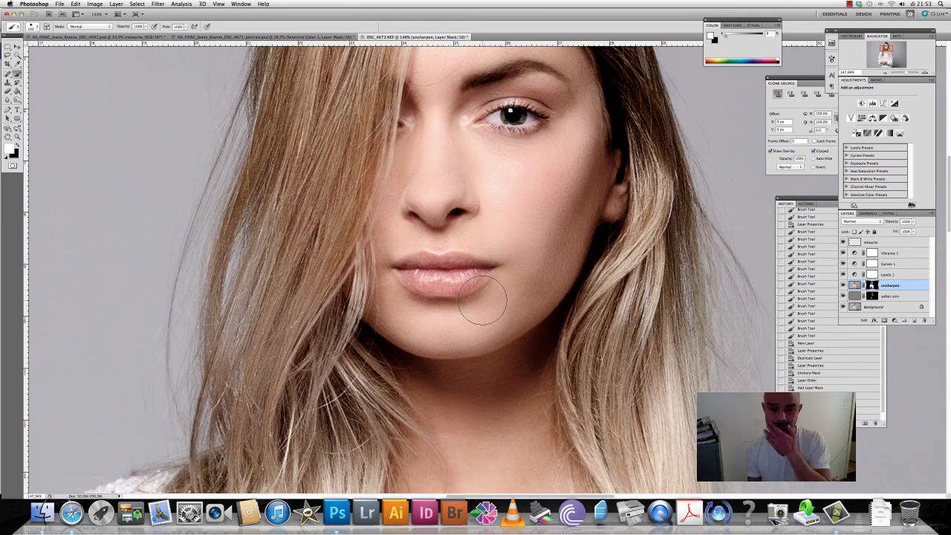
click(871, 244)
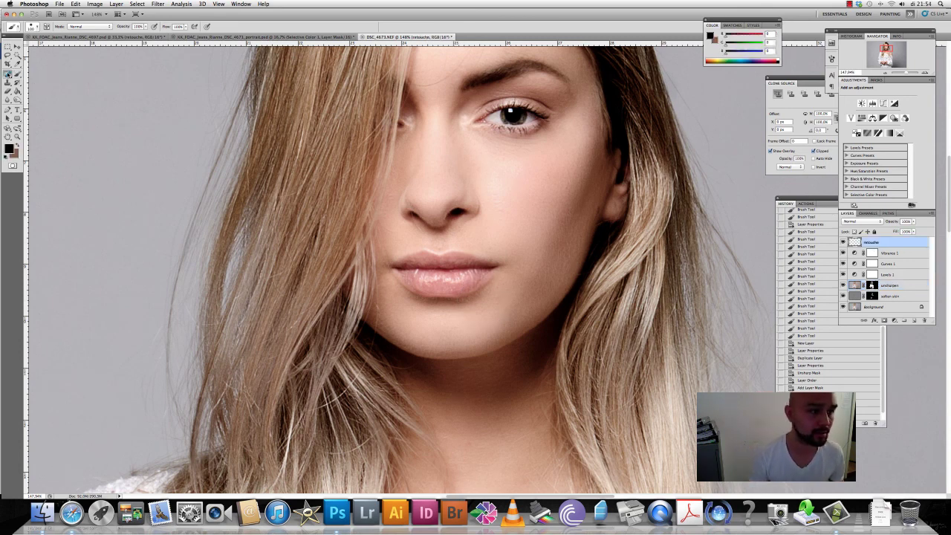
Step: Choose the Spot Healing Brush and shrink it to fit small blemishes
click(8, 74)
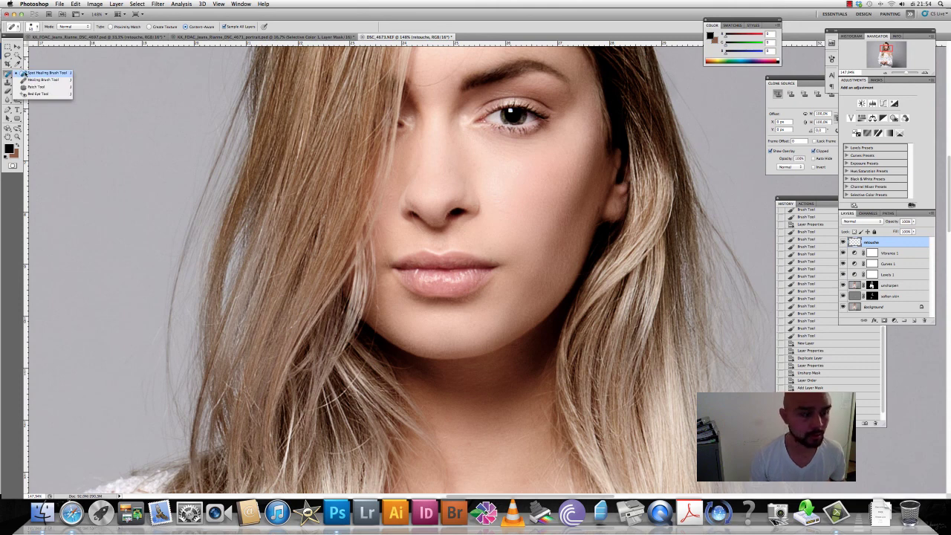
click(30, 73)
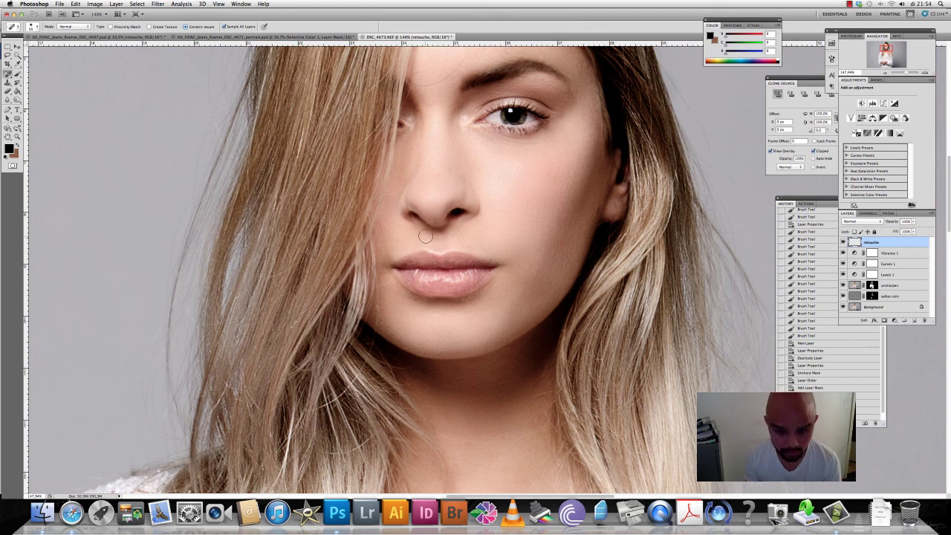
key(bracketleft)
key(bracketleft)
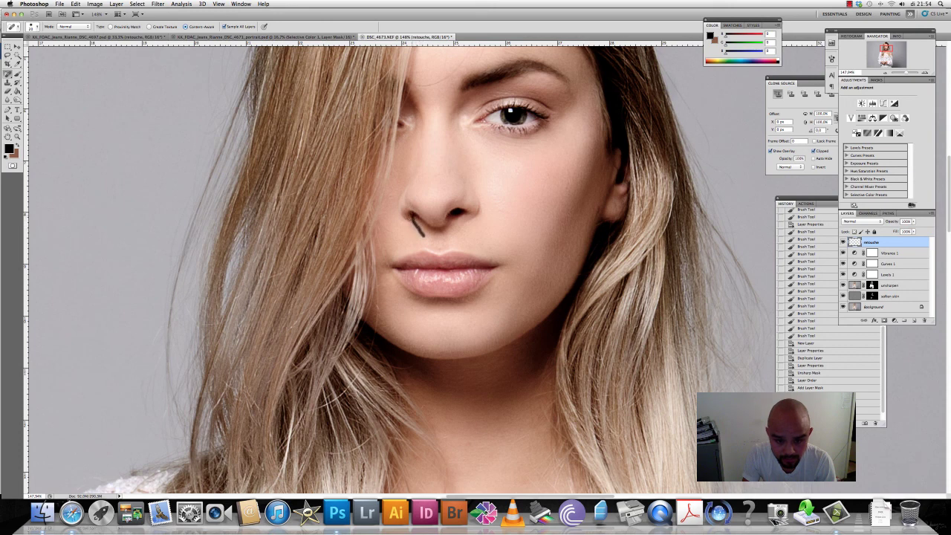
Step: Heal the blemish beside the left nostril and the dark spot on the cheek
drag(421, 234, 423, 236)
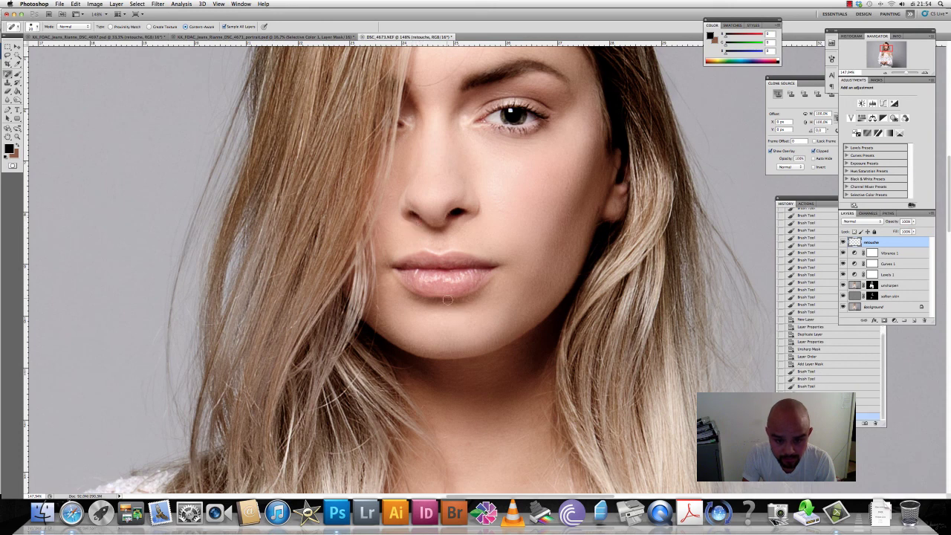
click(411, 214)
key(ctrl+z)
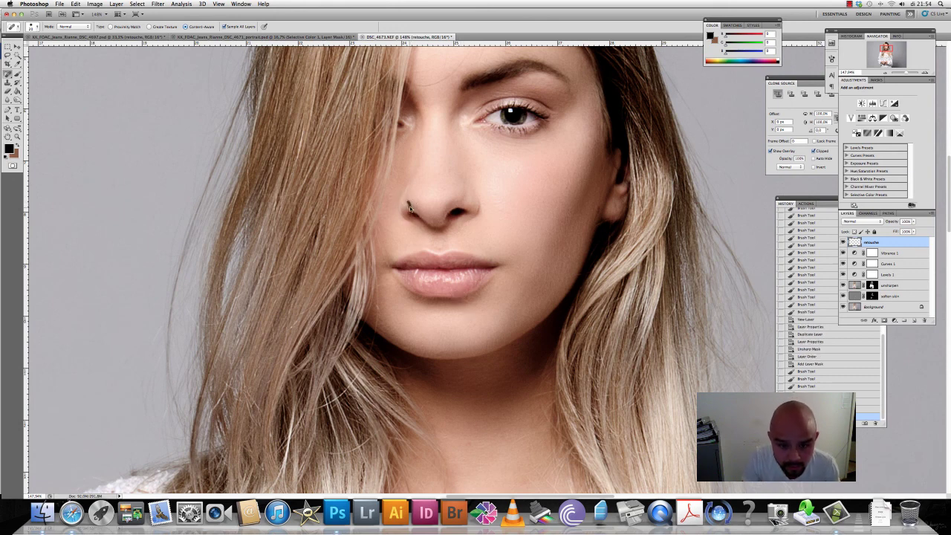
click(409, 206)
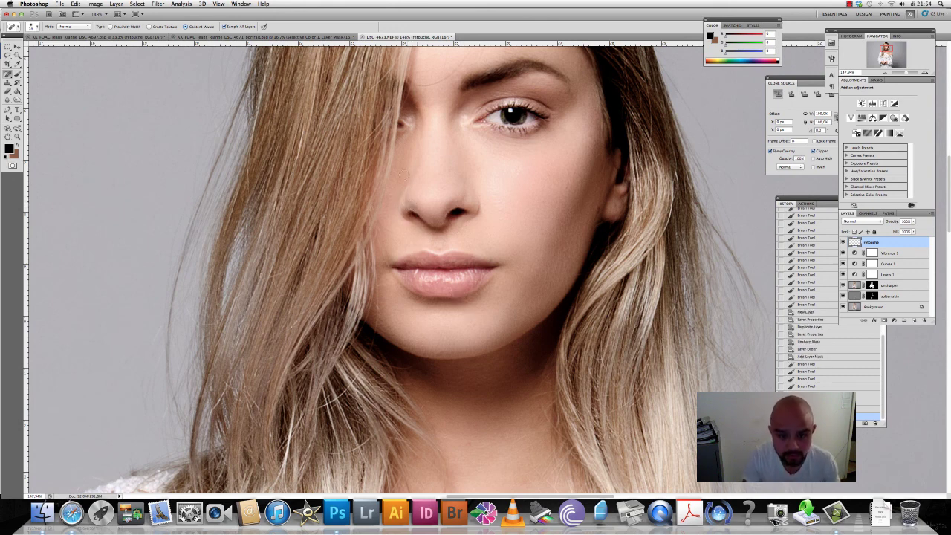
click(390, 231)
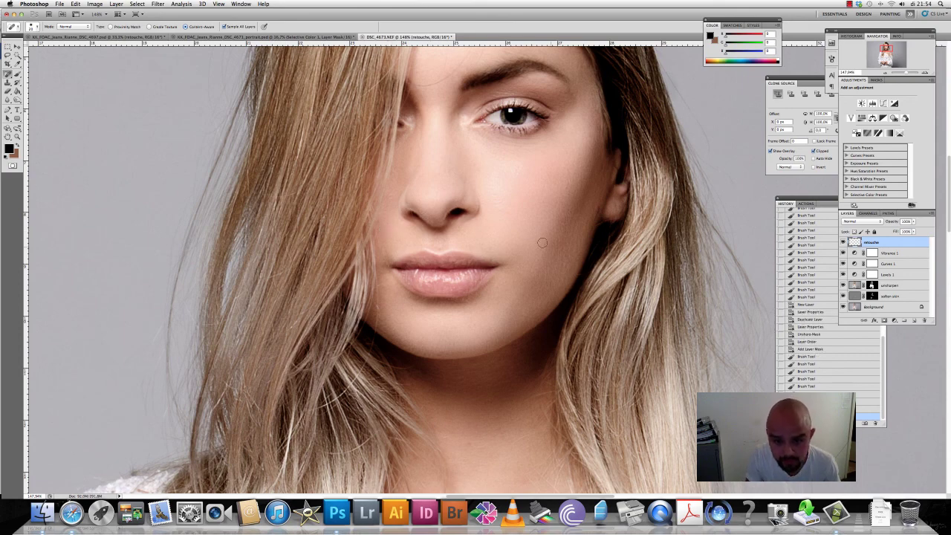
Step: Zoom in closely on the model's nose
scroll(464, 236, up, 1)
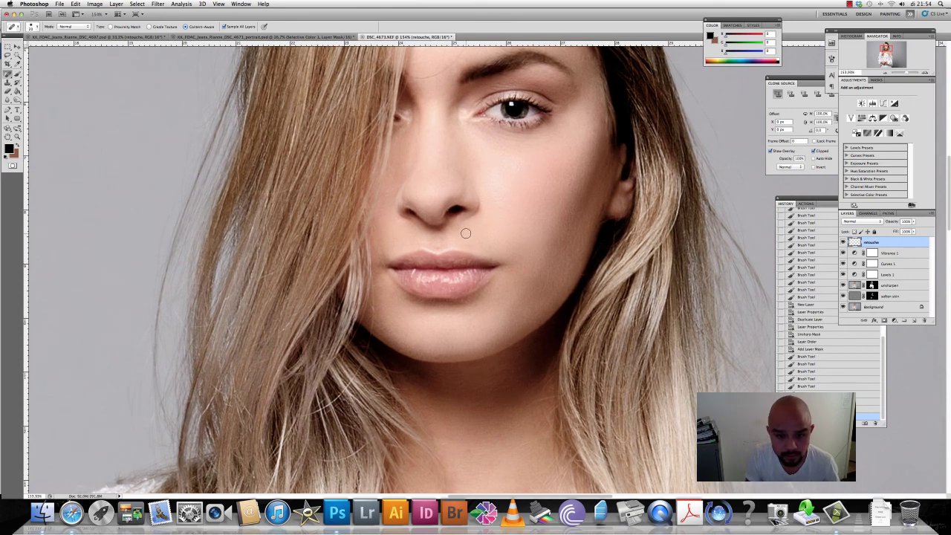
scroll(465, 235, up, 1)
scroll(465, 236, up, 1)
scroll(464, 234, up, 1)
scroll(464, 235, up, 1)
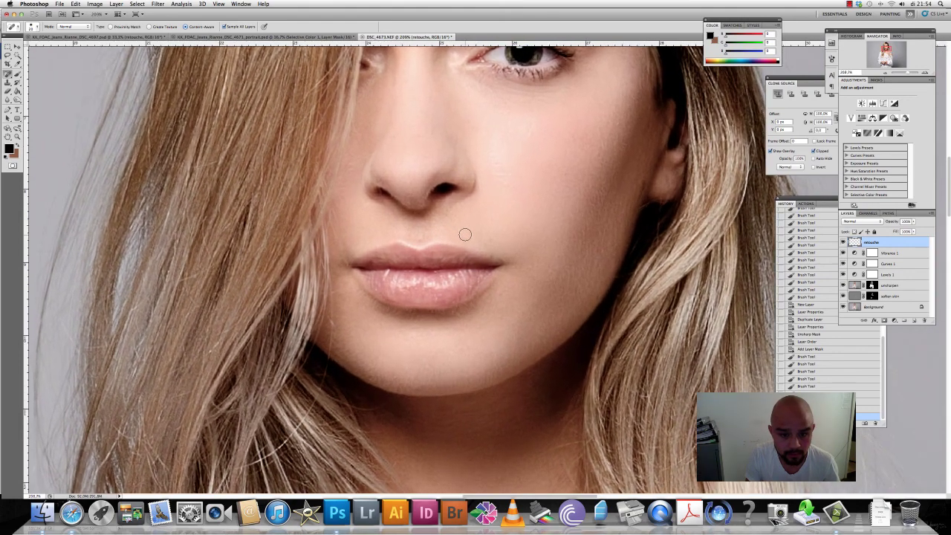
scroll(463, 227, up, 1)
scroll(457, 227, up, 1)
scroll(454, 228, up, 1)
scroll(370, 196, up, 1)
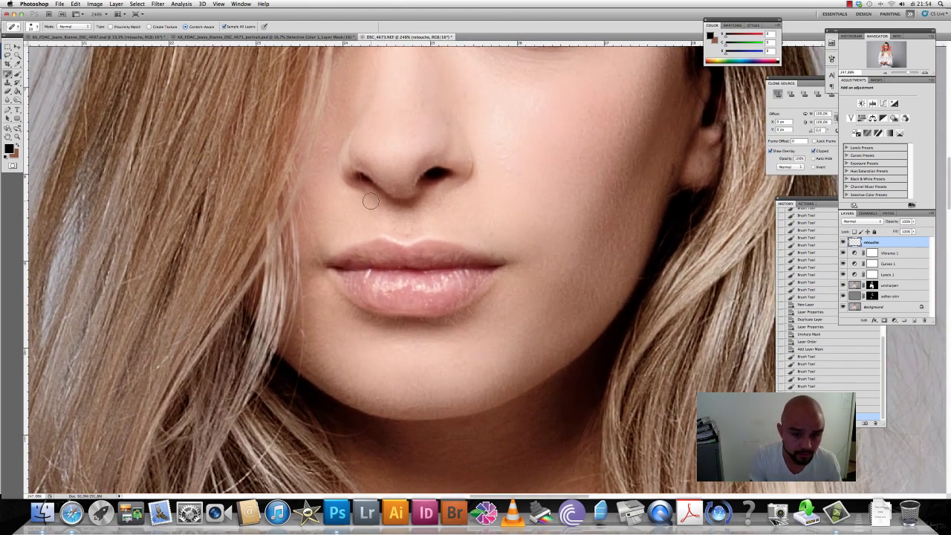
scroll(358, 190, left, 2)
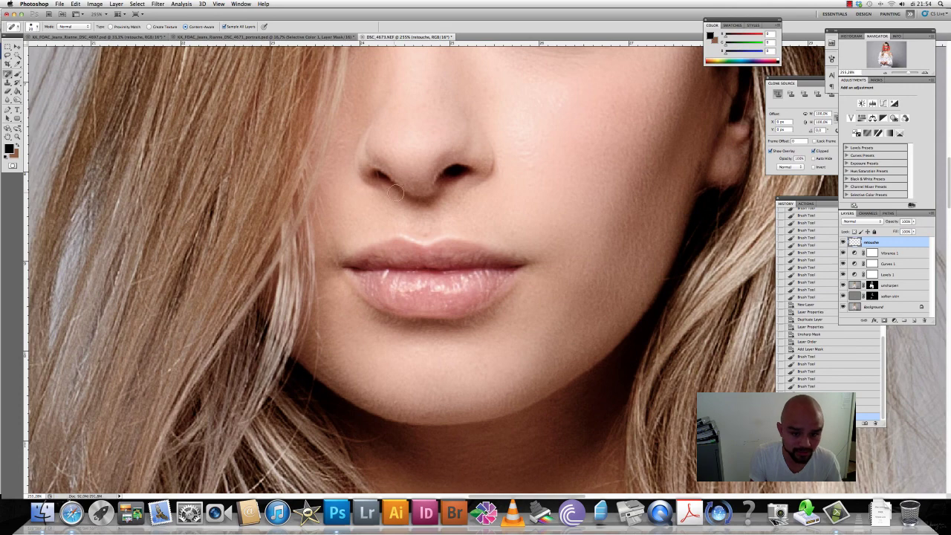
scroll(391, 190, up, 1)
scroll(387, 187, up, 1)
scroll(384, 185, up, 1)
scroll(380, 183, up, 1)
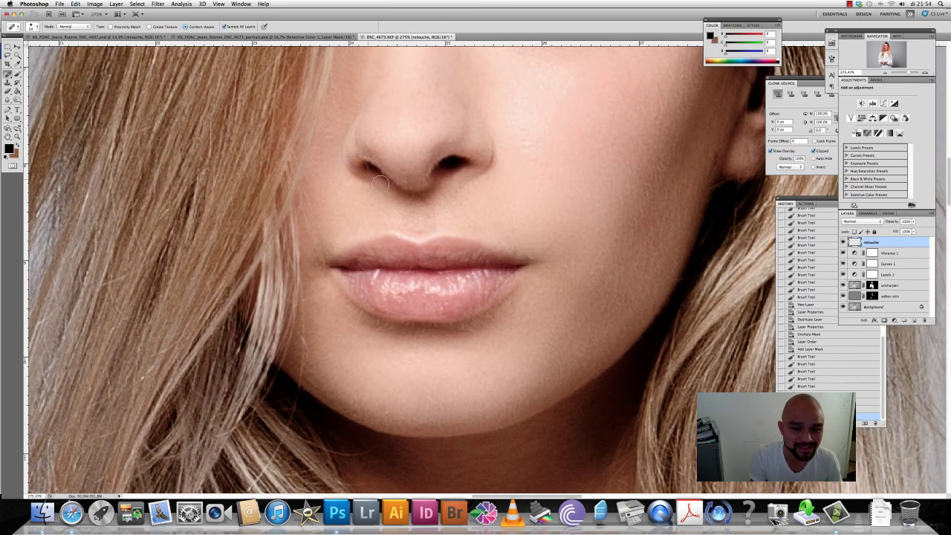
scroll(379, 179, down, 1)
scroll(378, 156, down, 3)
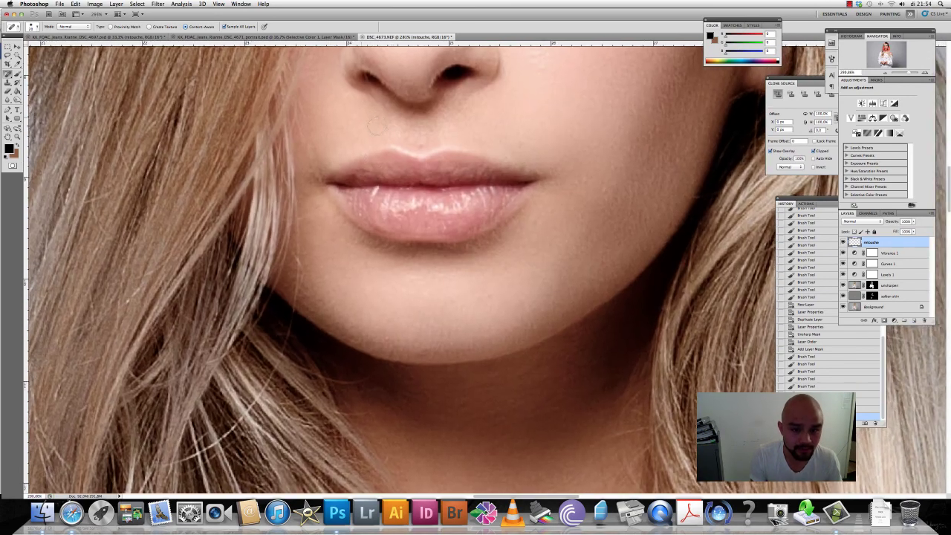
scroll(377, 128, up, 2)
scroll(376, 134, up, 6)
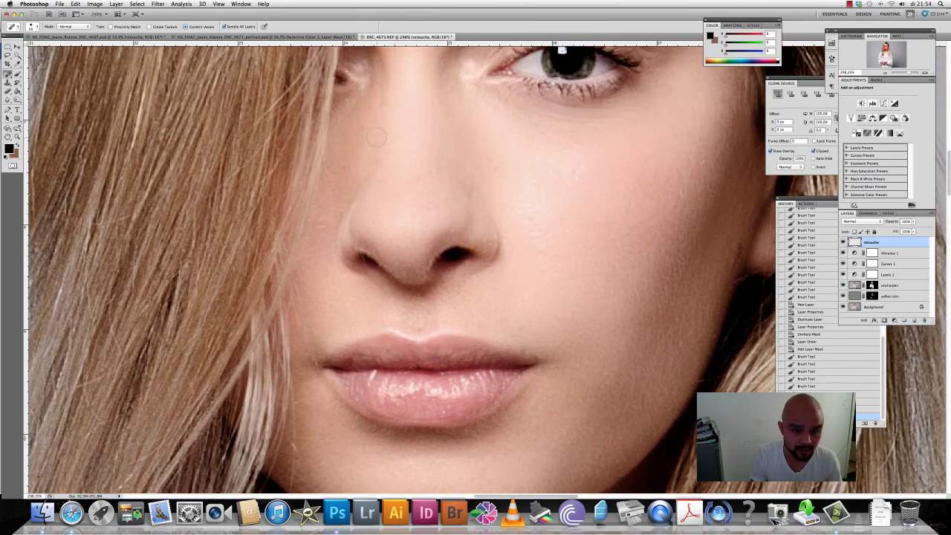
scroll(376, 137, down, 3)
scroll(377, 138, down, 1)
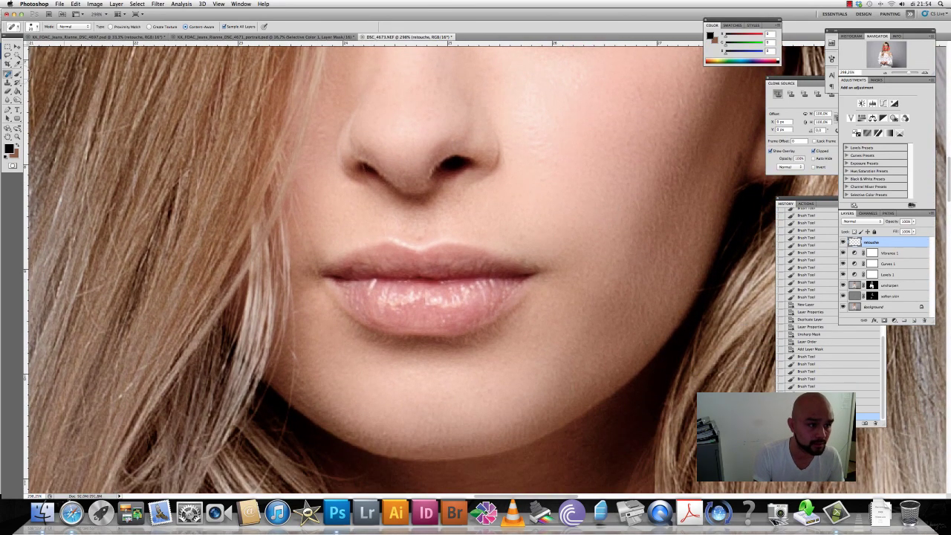
scroll(367, 175, up, 1)
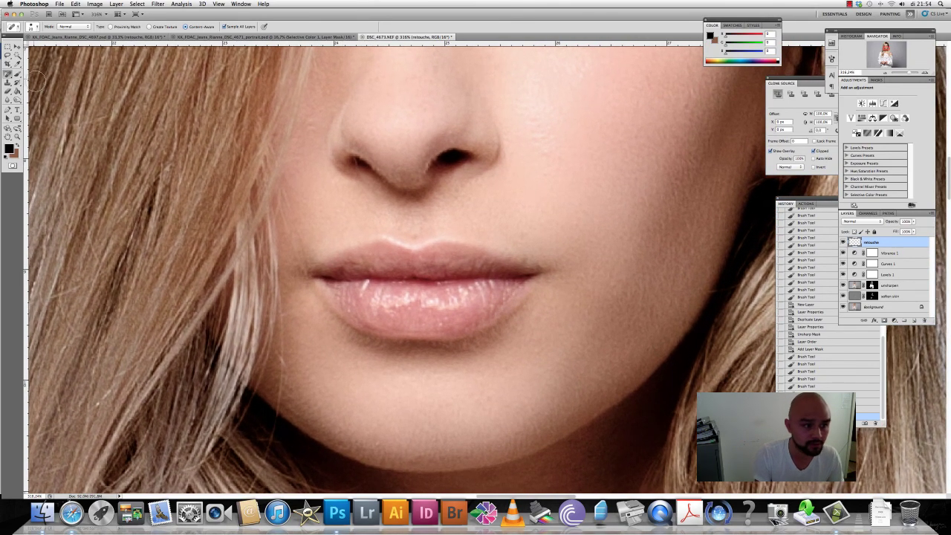
Step: Reselect the Spot Healing Brush and heal the shadowy spots around the left nostril
click(8, 72)
click(43, 80)
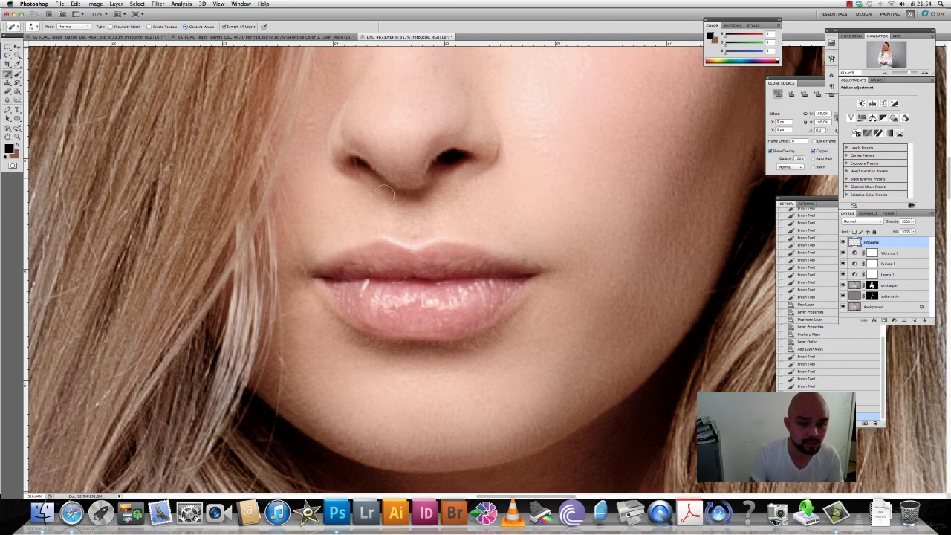
drag(354, 159, 363, 178)
click(355, 160)
click(355, 161)
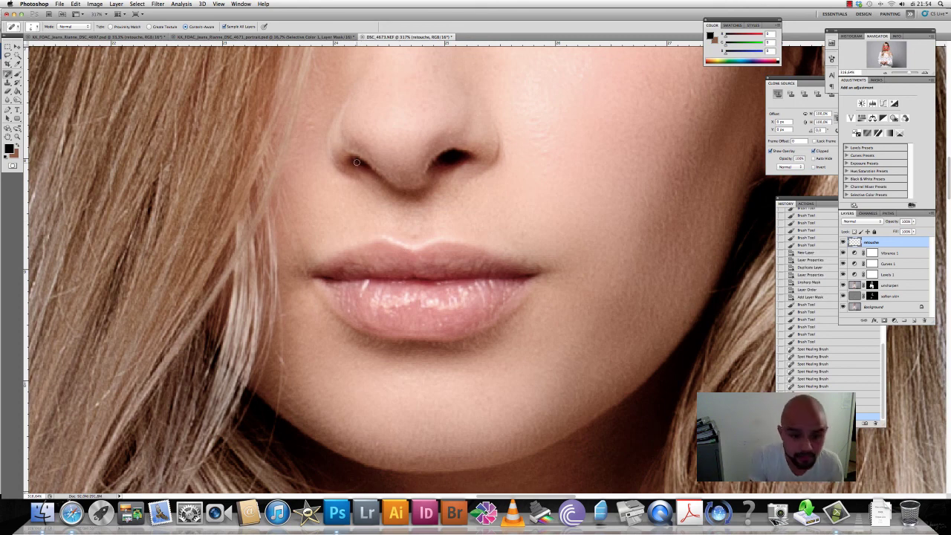
click(356, 160)
click(354, 160)
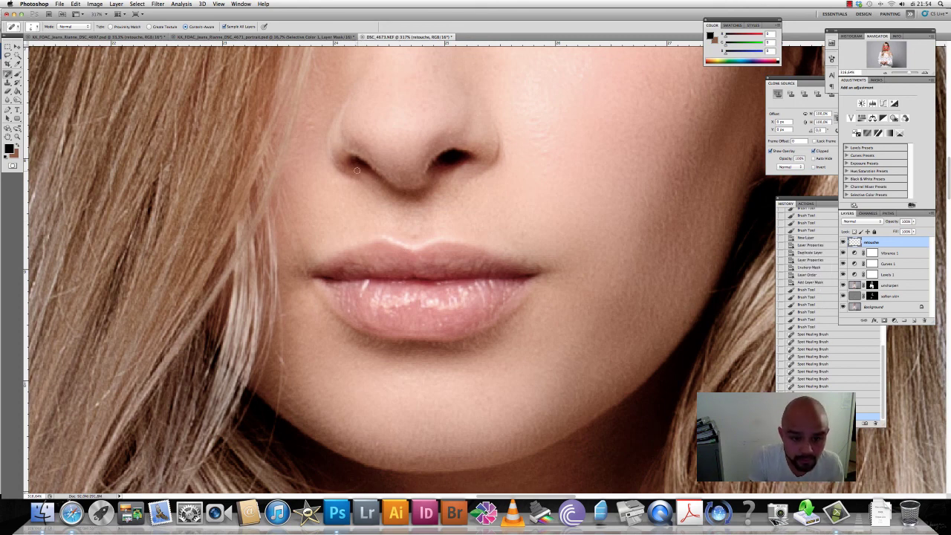
click(355, 159)
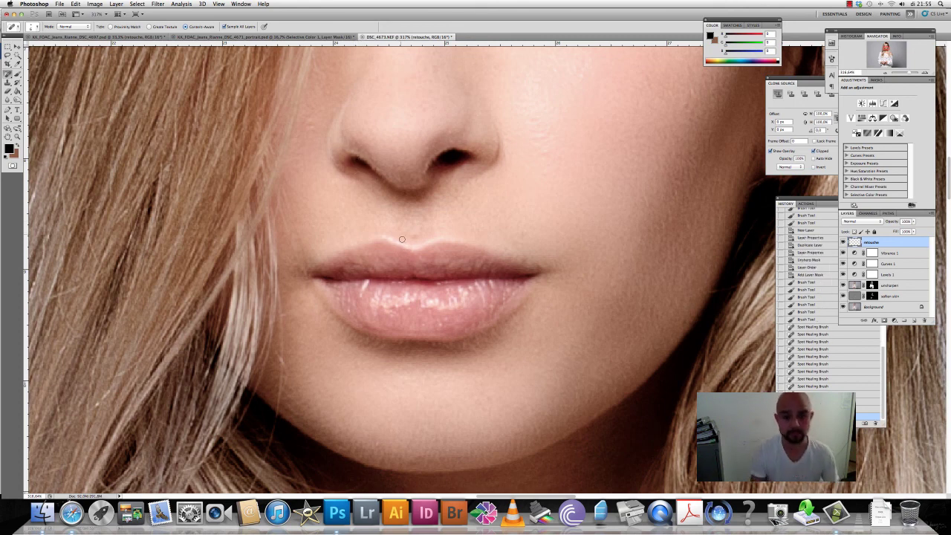
Step: Pan and zoom around the face to find the next area to retouch
scroll(379, 214, down, 1)
scroll(390, 223, down, 1)
scroll(401, 231, down, 1)
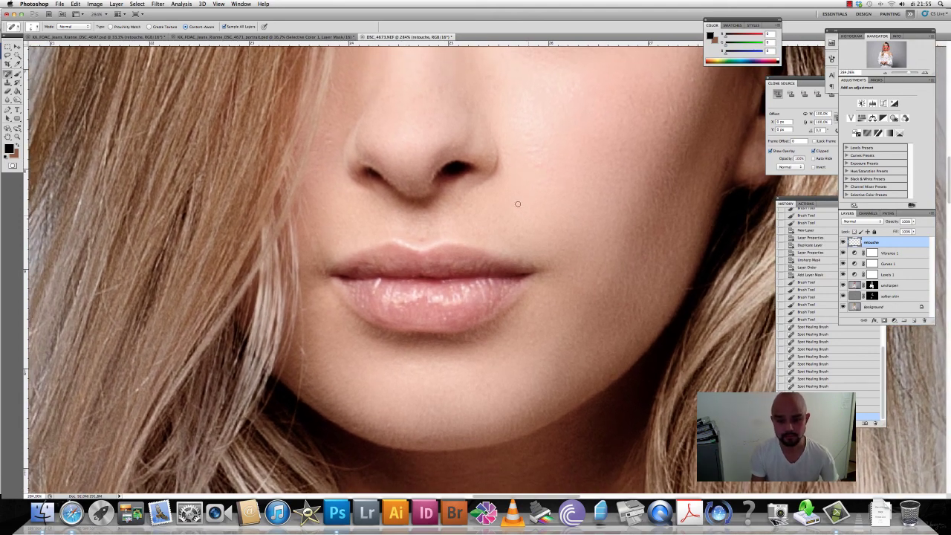
scroll(401, 232, down, 2)
scroll(517, 215, up, 5)
scroll(518, 215, up, 5)
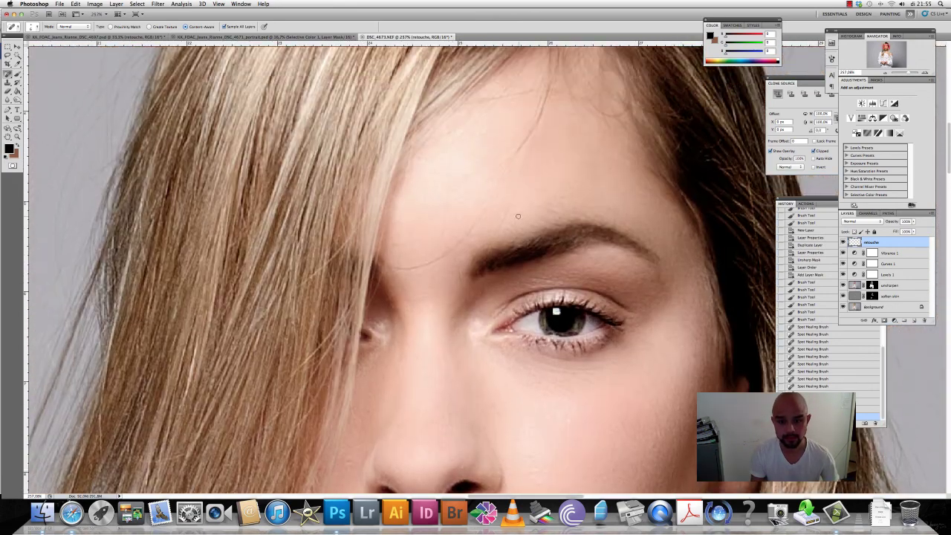
scroll(518, 215, up, 3)
scroll(519, 214, down, 1)
scroll(520, 214, down, 1)
scroll(520, 214, down, 5)
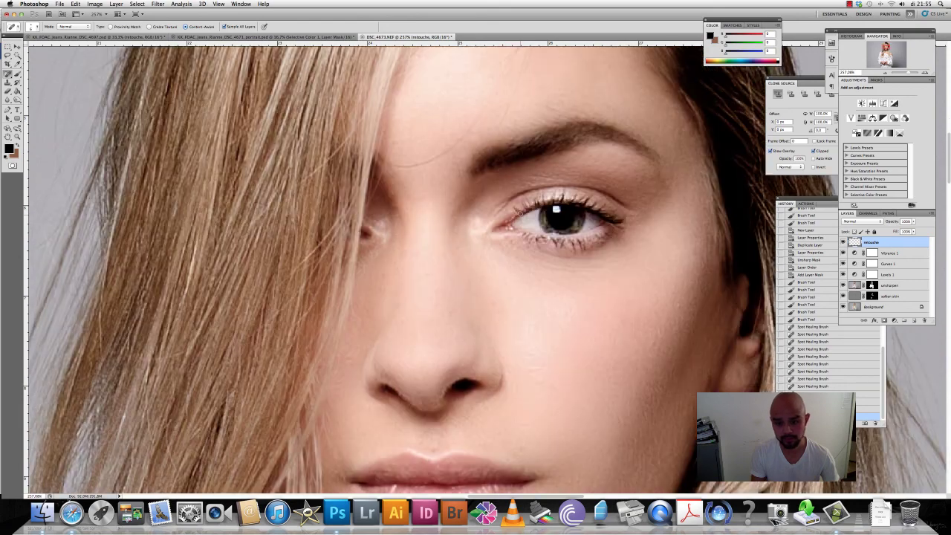
scroll(520, 215, up, 2)
scroll(519, 215, up, 1)
scroll(519, 216, up, 1)
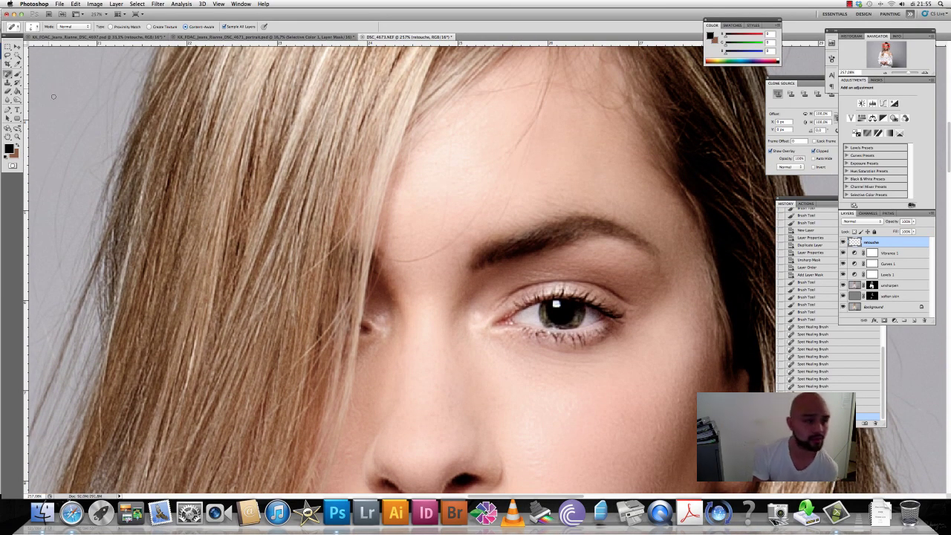
Step: Try the Healing Brush, return to Spot Healing, and bring the History panel forward
click(10, 82)
click(8, 74)
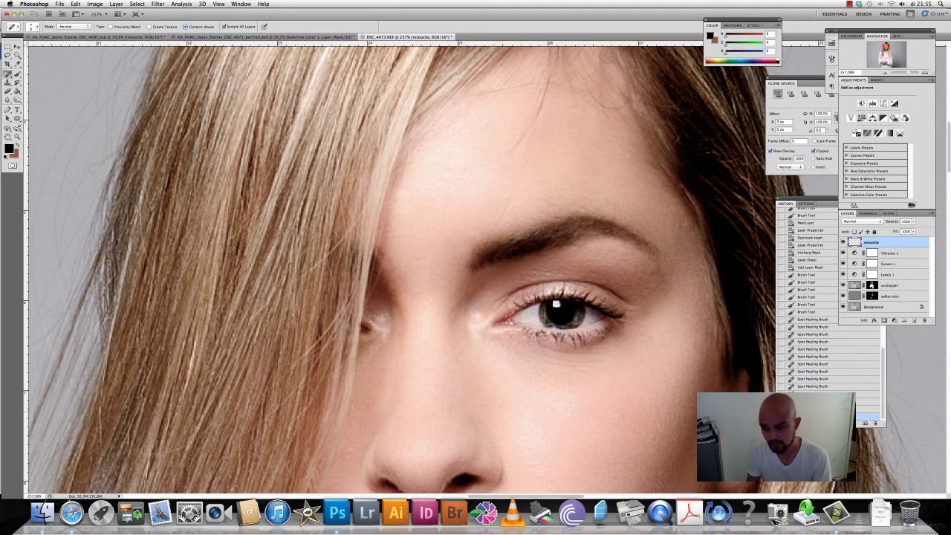
click(817, 204)
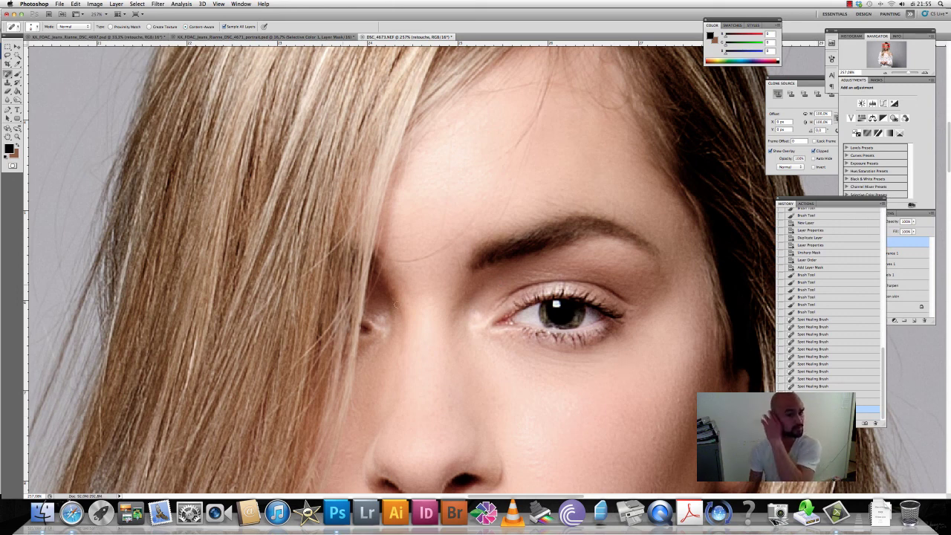
Step: Switch to the Healing Brush, shrink it twice, and sample clean skin as the source
drag(9, 75, 40, 82)
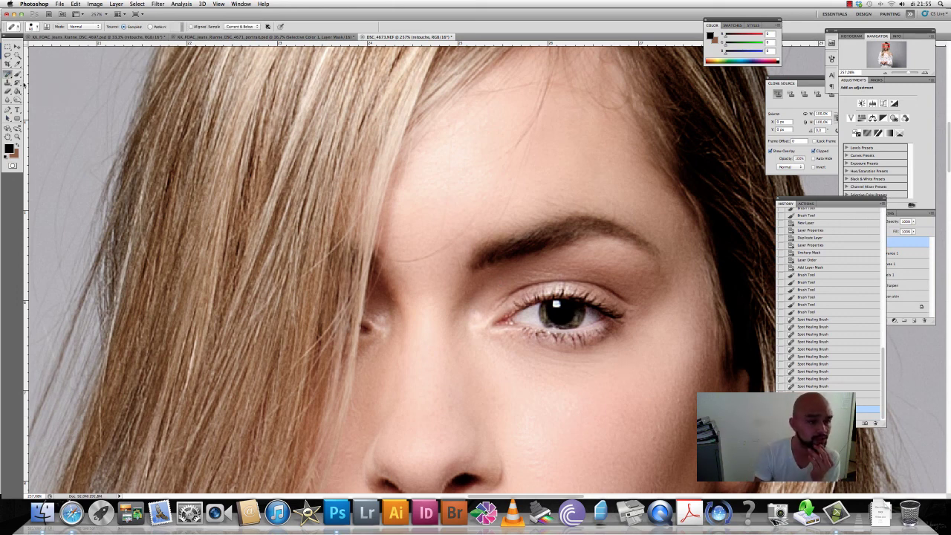
key(bracketleft)
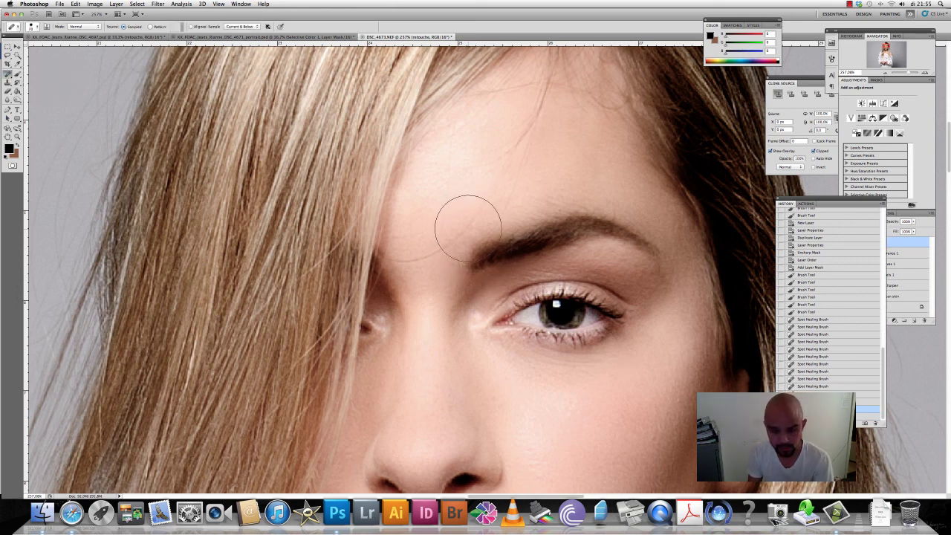
key(bracketleft)
key(bracketleft)
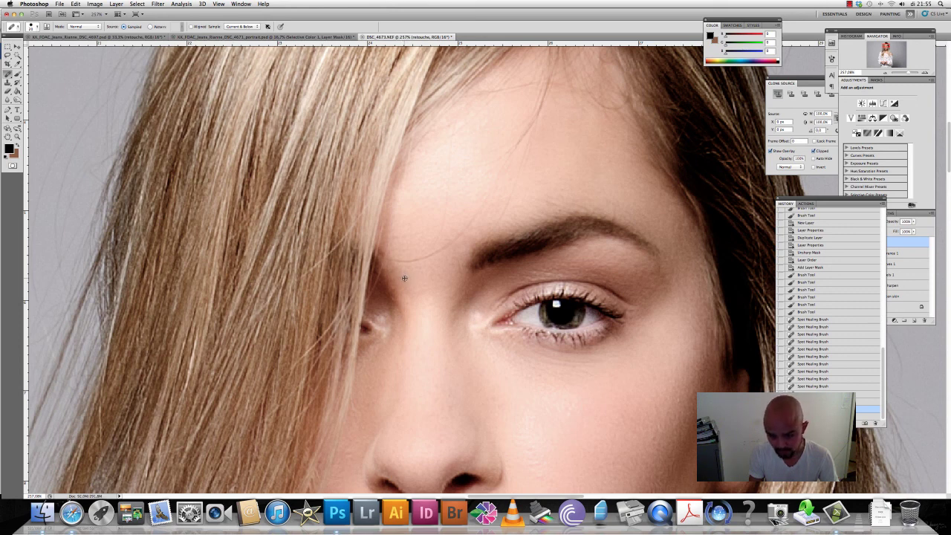
alt+click(404, 278)
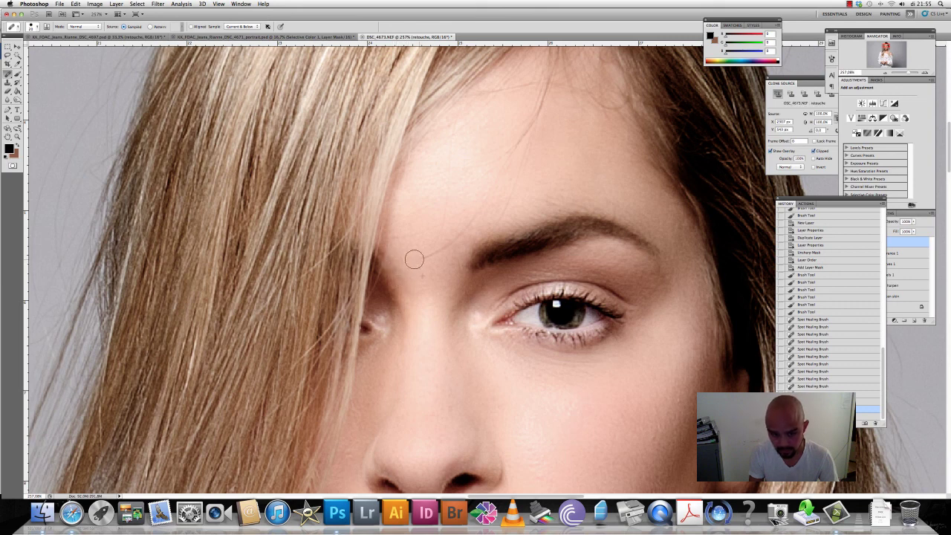
Step: Heal the skin between the brows and the spots along the brow
drag(421, 291, 399, 261)
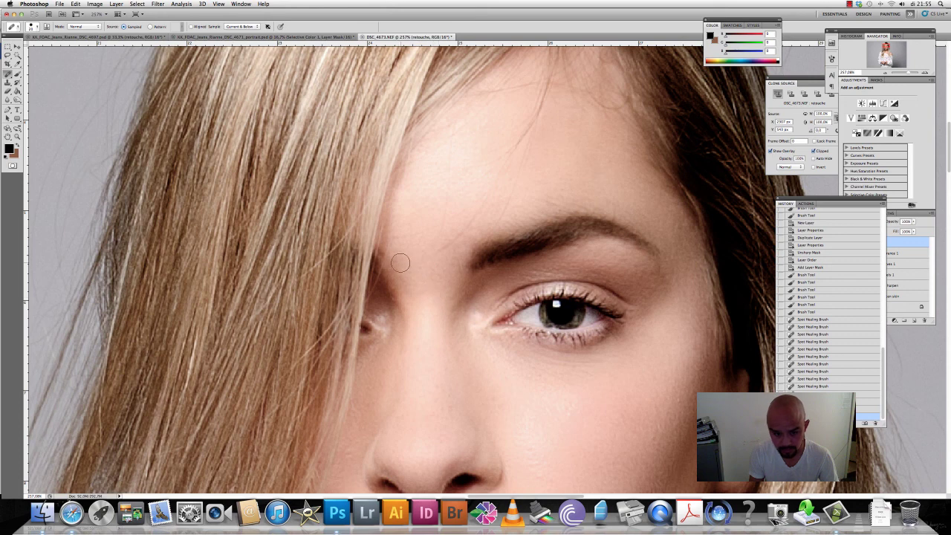
click(399, 258)
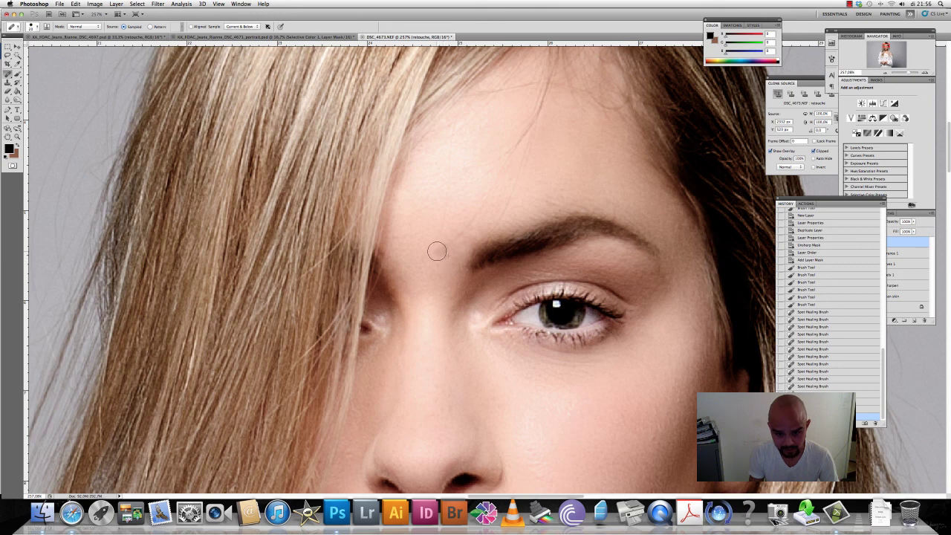
click(436, 251)
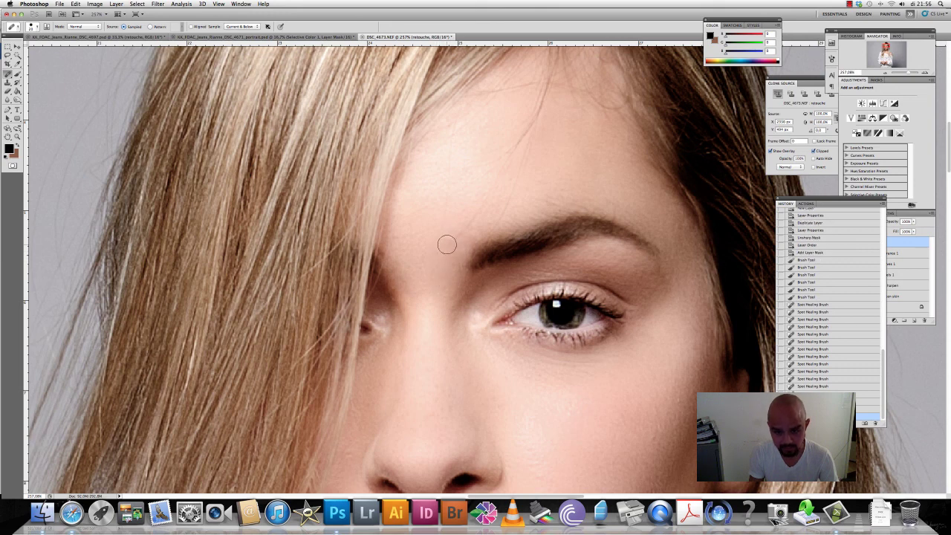
click(466, 224)
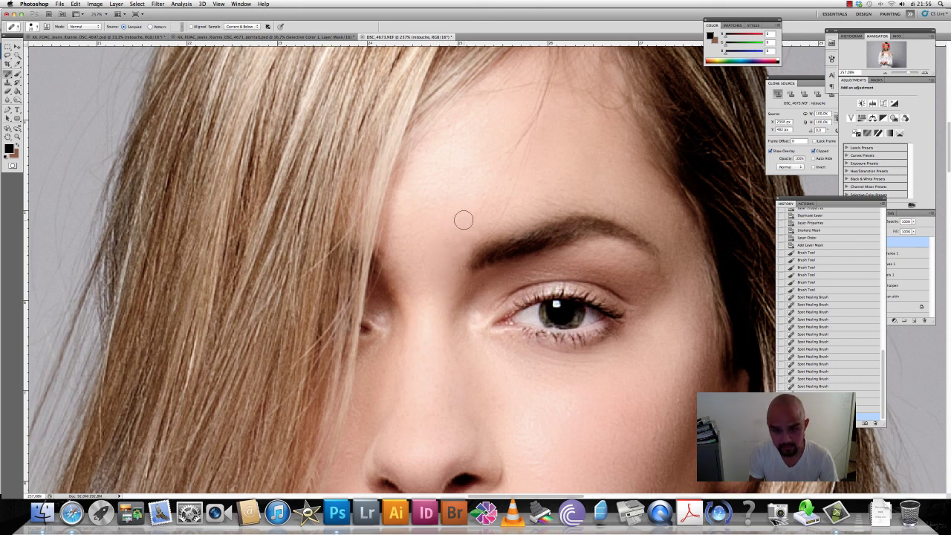
click(469, 220)
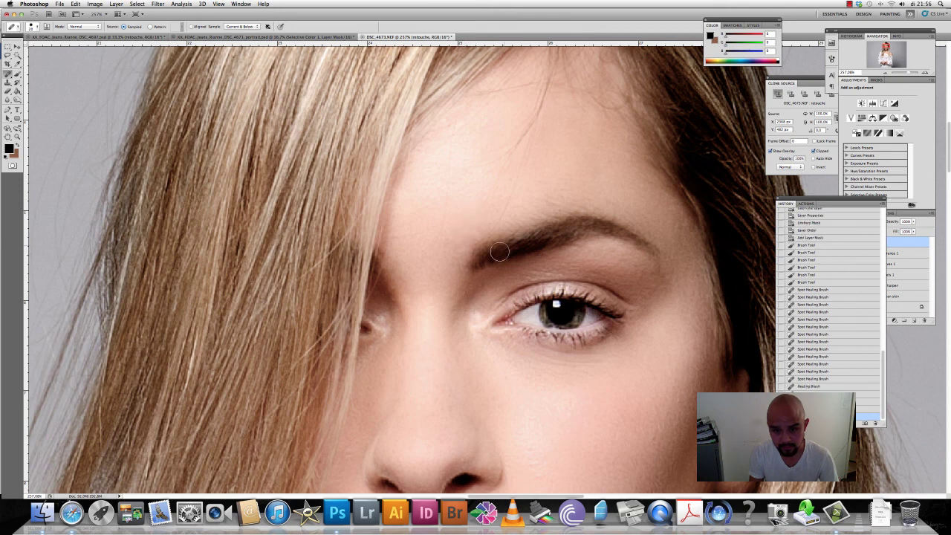
click(490, 192)
click(480, 207)
click(485, 199)
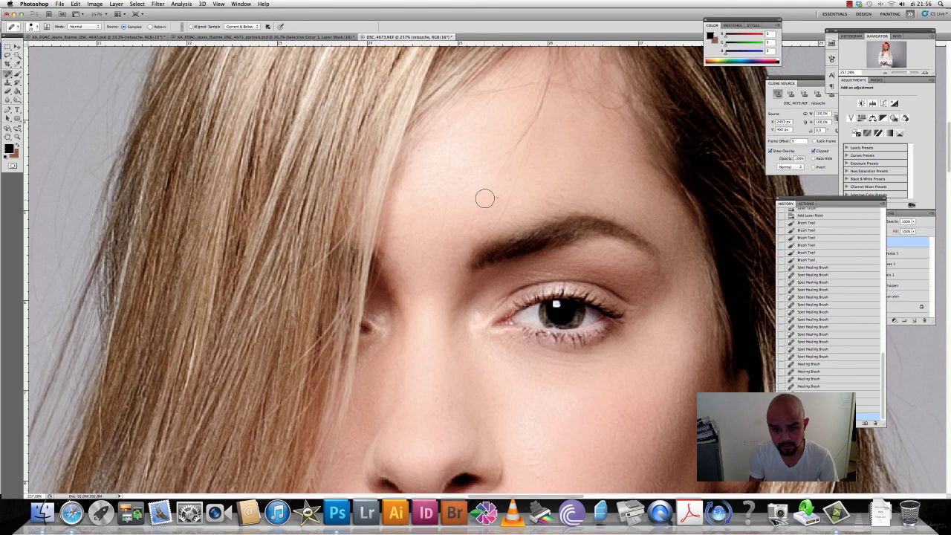
click(491, 188)
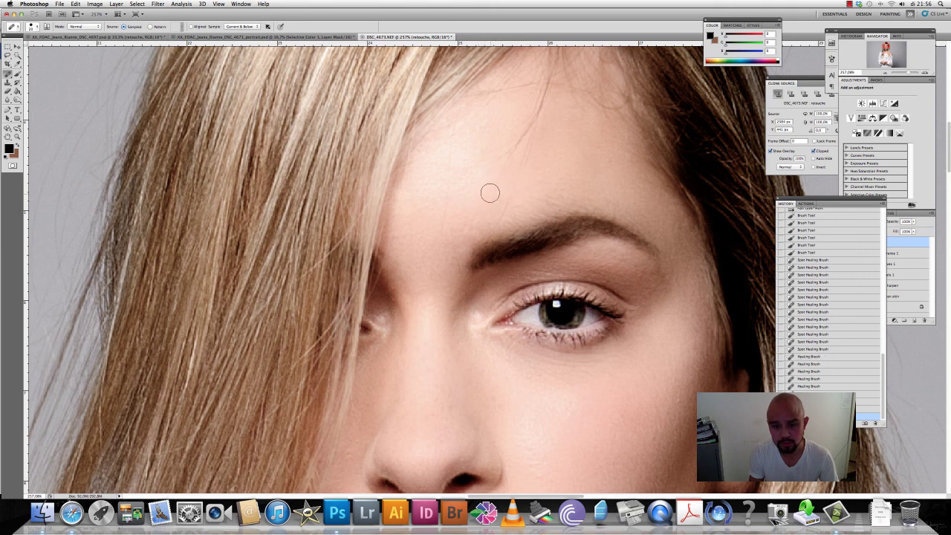
click(488, 227)
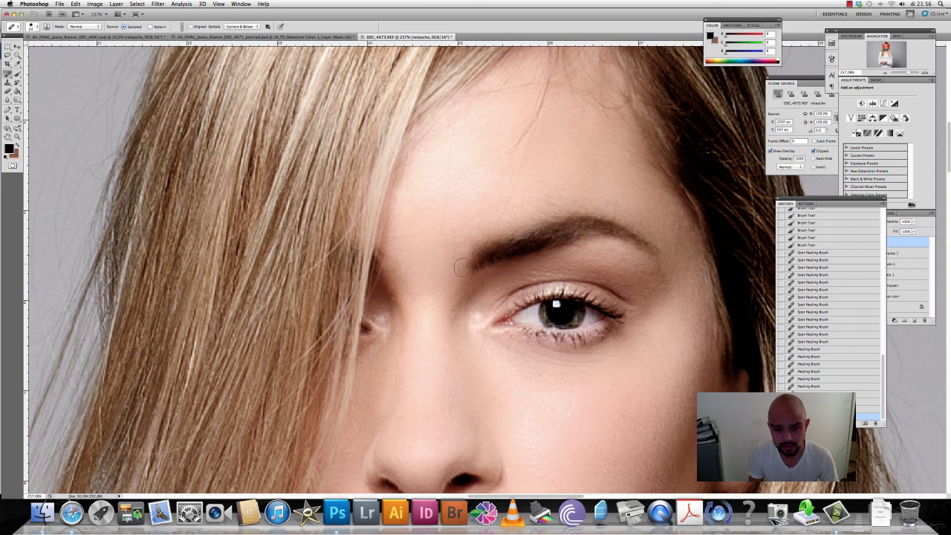
Step: Heal skin near the inner eye corner and several spots on the lower forehead
click(459, 333)
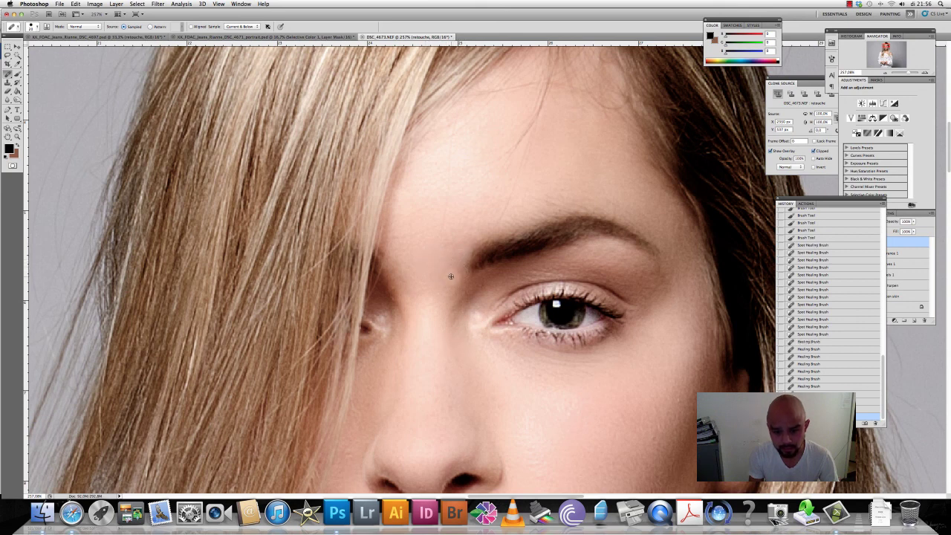
click(440, 224)
click(446, 226)
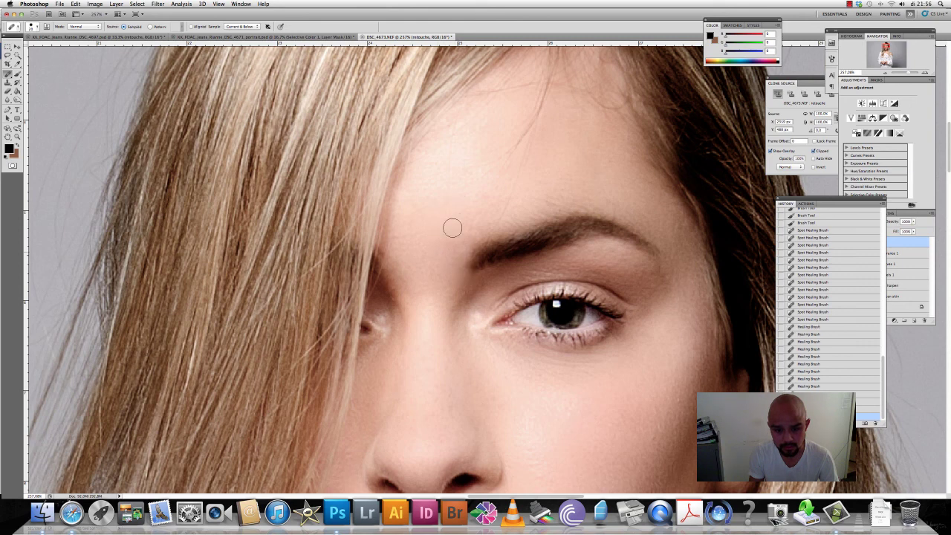
click(452, 192)
click(448, 187)
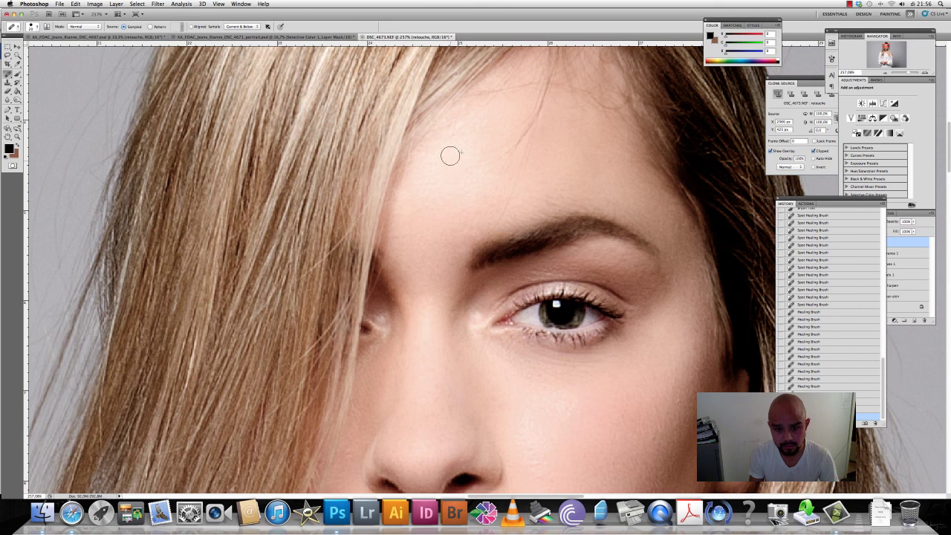
click(459, 182)
click(455, 149)
Step: Heal the blemishes in the middle and upper forehead
click(532, 183)
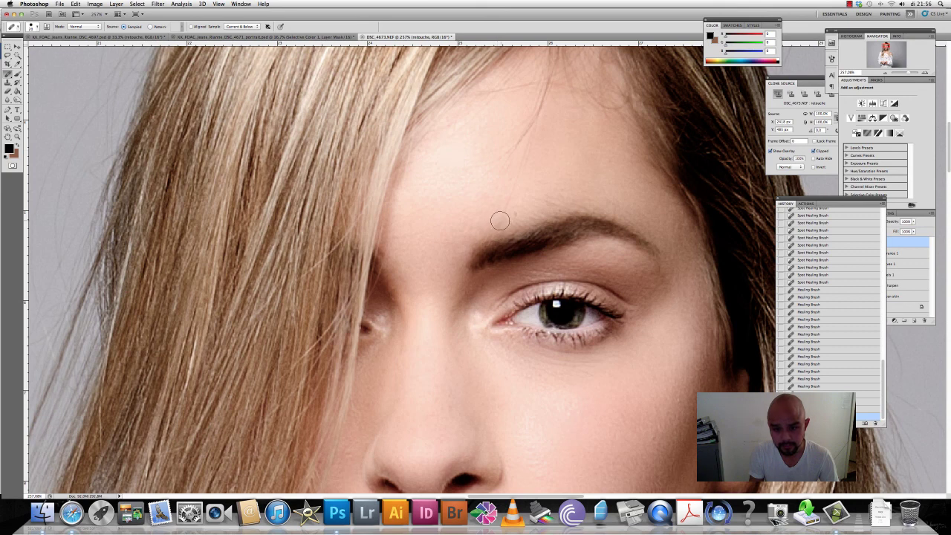
click(541, 186)
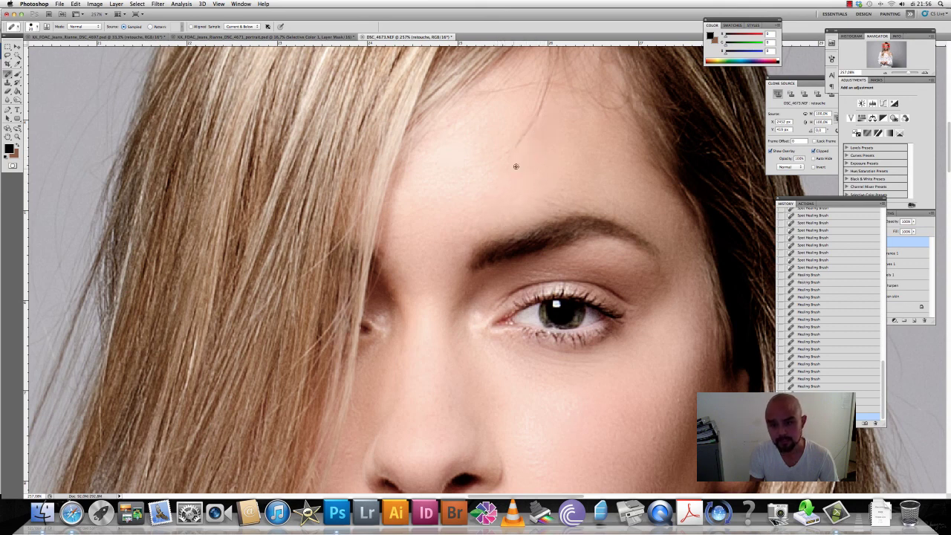
alt+click(509, 153)
click(522, 143)
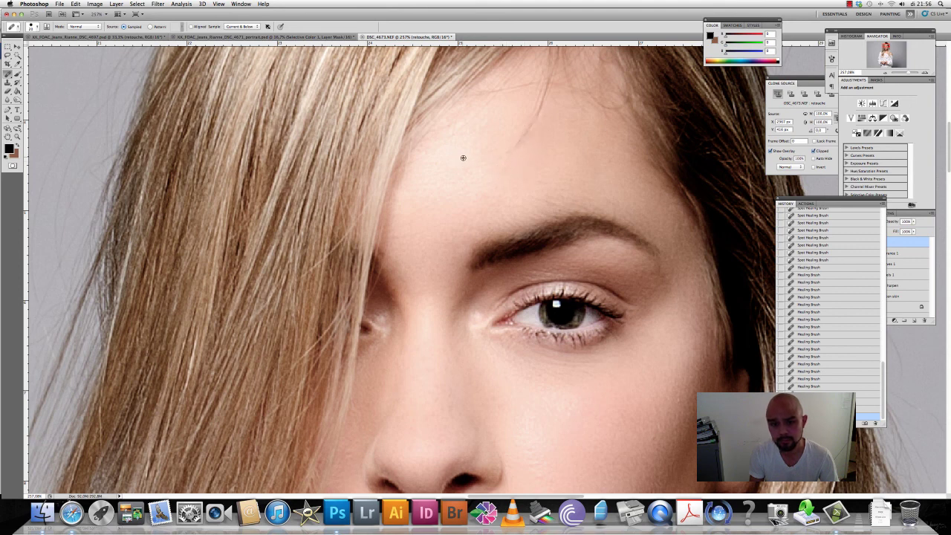
click(509, 153)
click(510, 153)
mouse_move(523, 141)
mouse_down()
mouse_move(530, 144)
mouse_move(528, 127)
mouse_up()
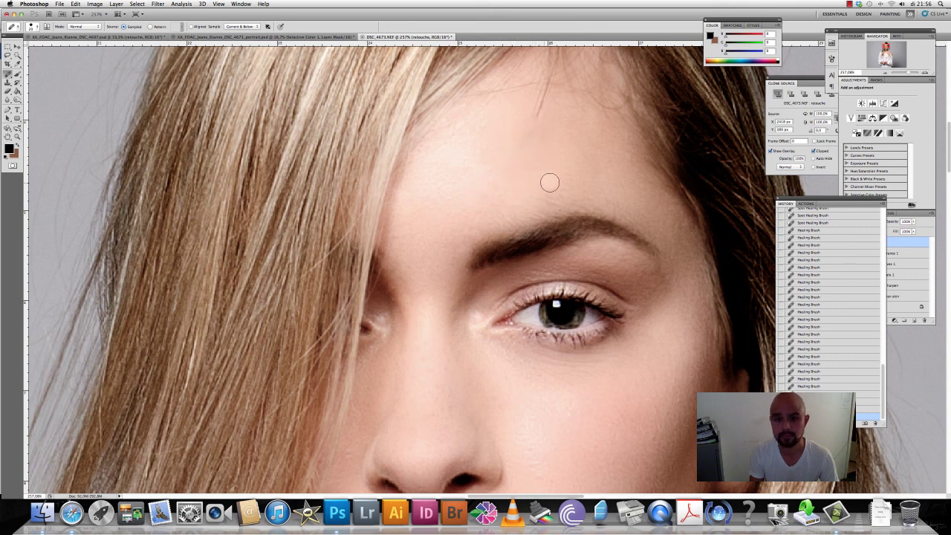
Step: Smooth the forehead near the left brow, heal above the right brow, and resample clean skin
alt+click(420, 243)
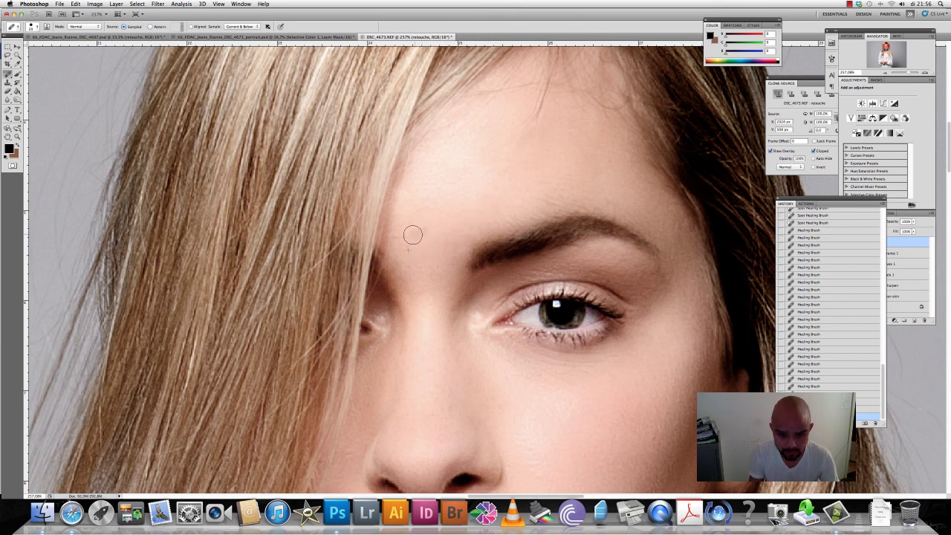
drag(414, 233, 403, 234)
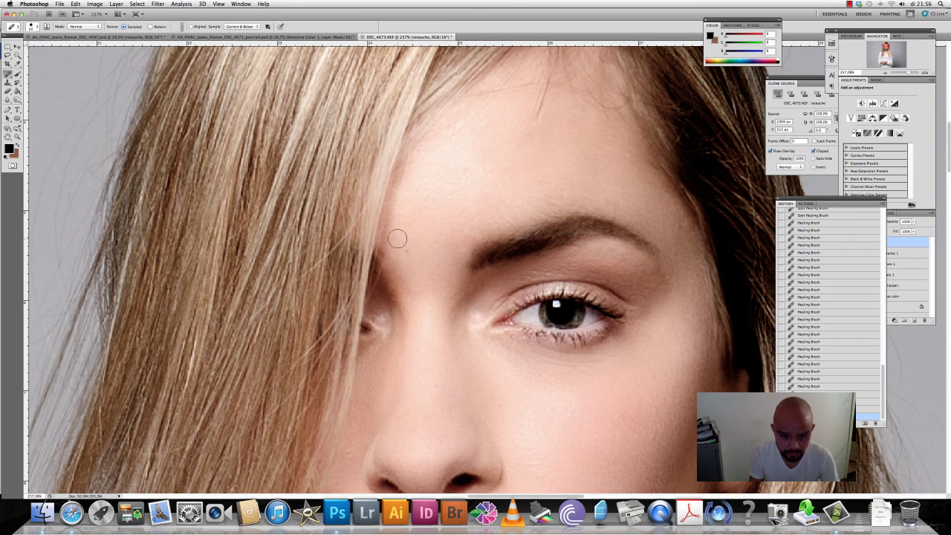
click(395, 238)
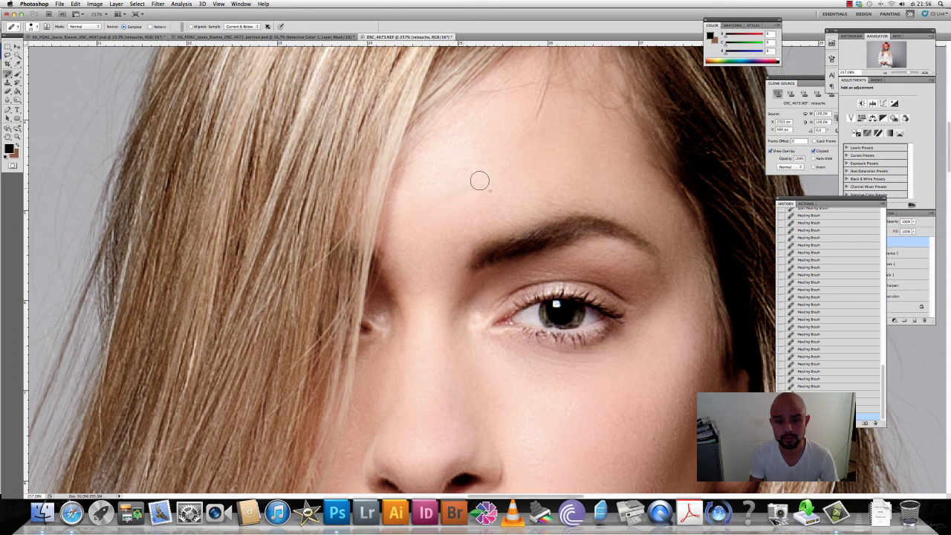
click(597, 185)
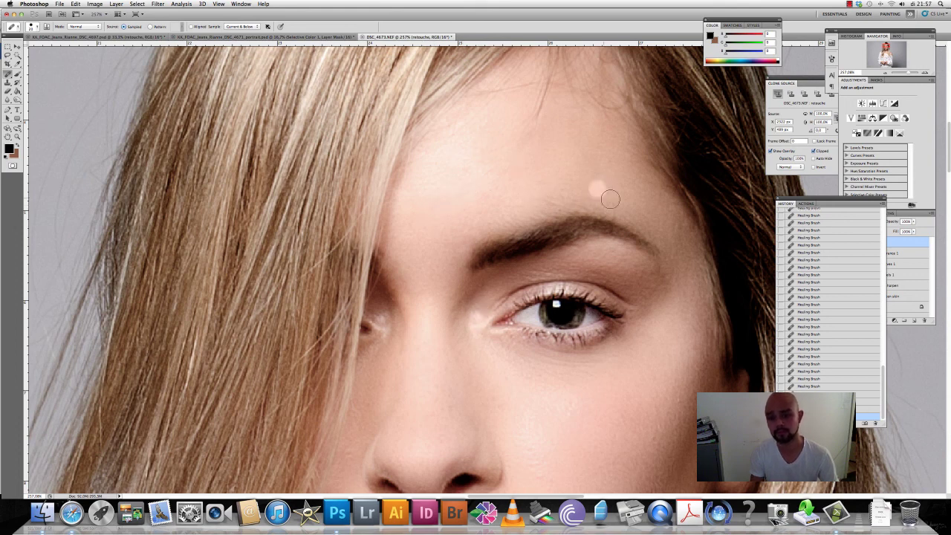
alt+click(606, 199)
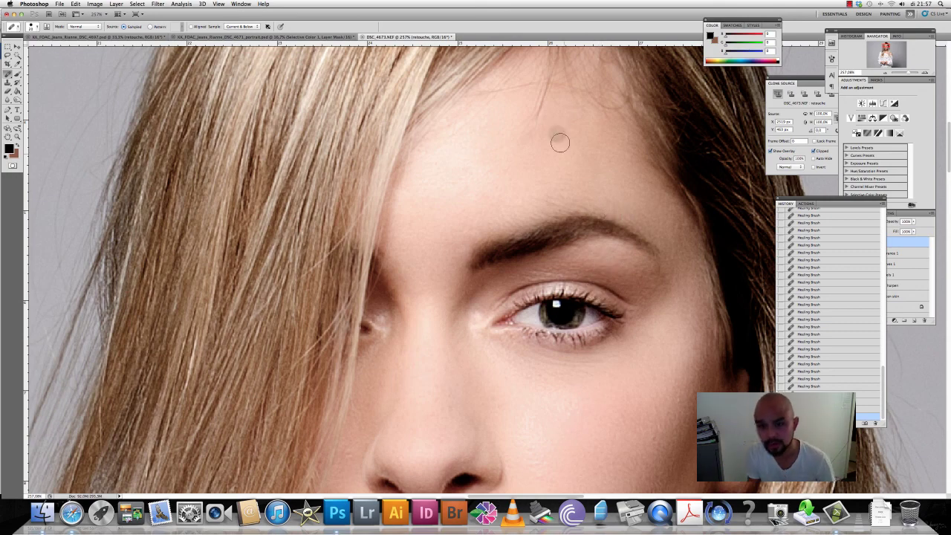
Step: Bring the upper forehead into view and resample clean forehead skin several times as the healing source
scroll(550, 199, up, 2)
scroll(550, 199, up, 4)
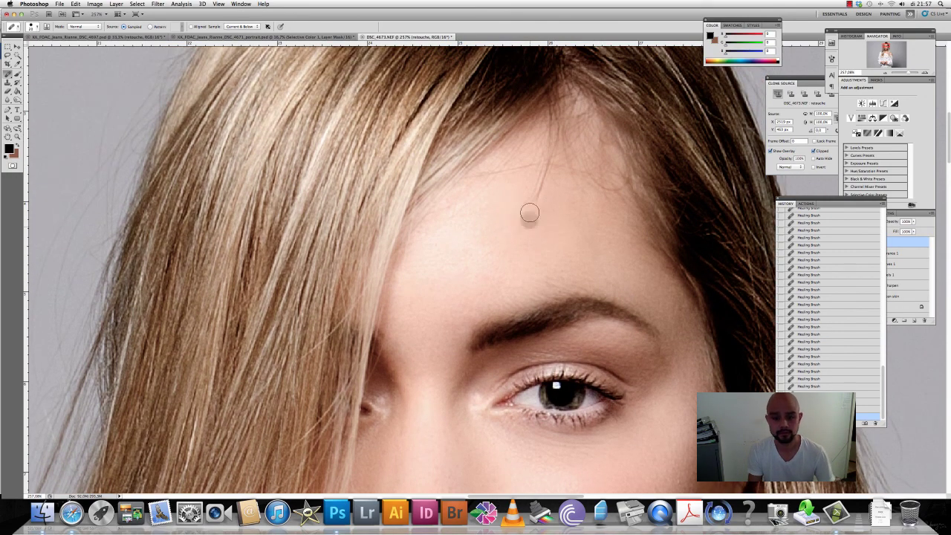
alt+click(512, 197)
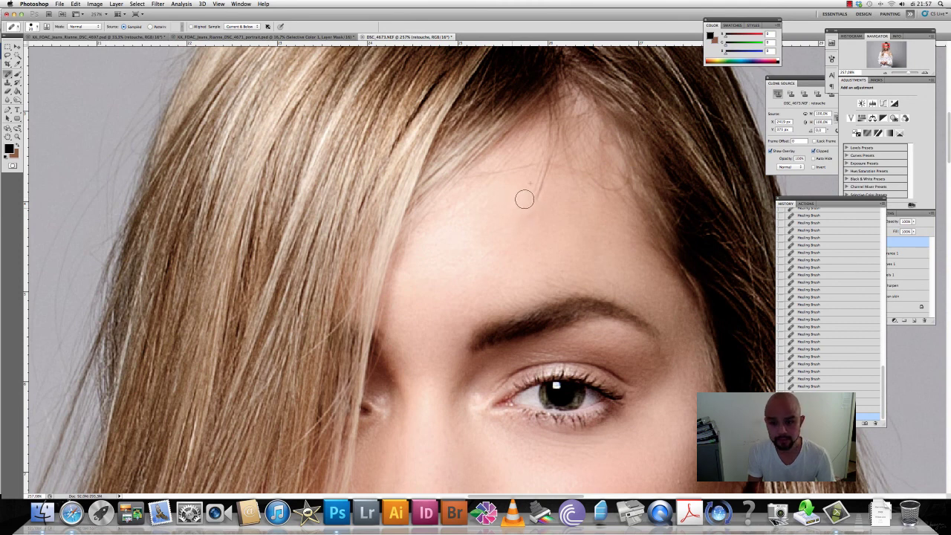
alt+click(559, 205)
alt+click(506, 193)
alt+click(563, 206)
alt+click(527, 179)
alt+click(554, 204)
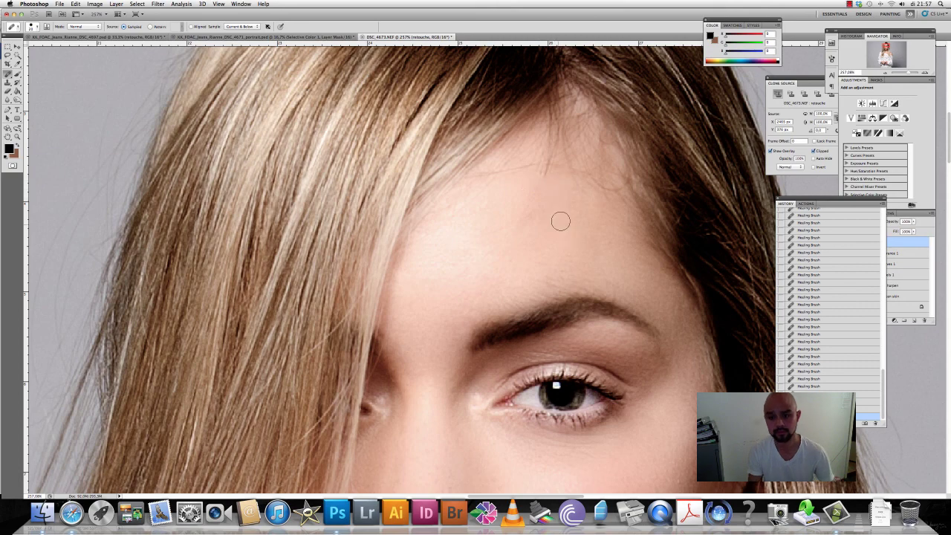
Step: Heal the remaining small blemish on the forehead near the hairline
scroll(562, 236, down, 2)
scroll(563, 244, down, 2)
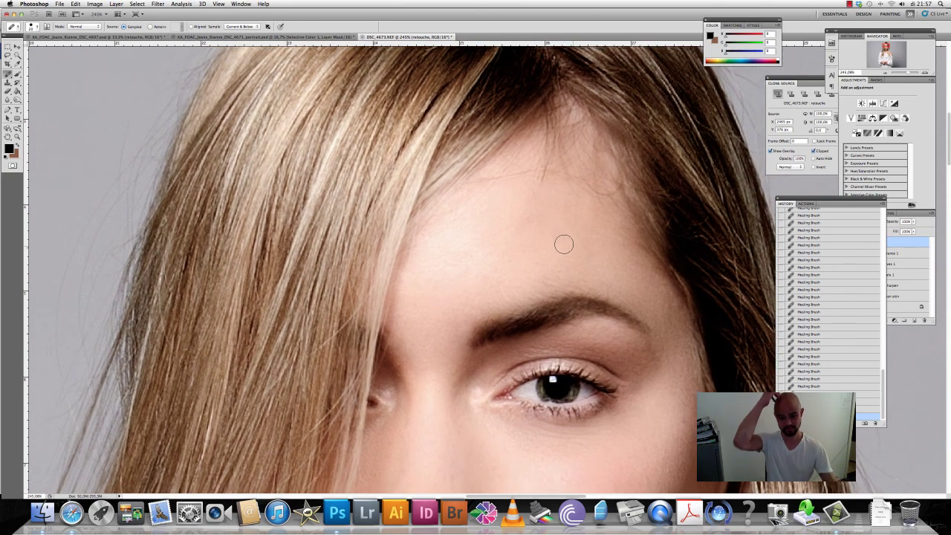
scroll(563, 245, down, 2)
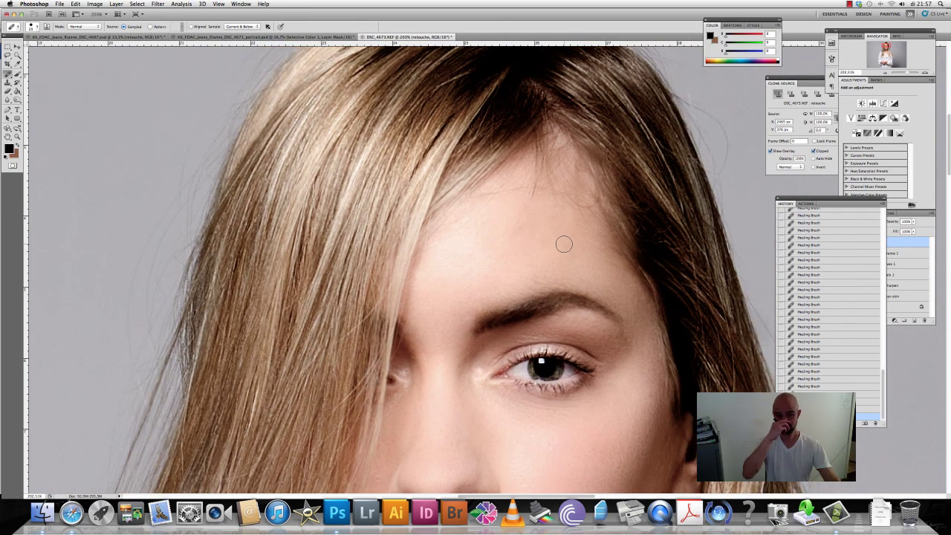
scroll(563, 244, down, 2)
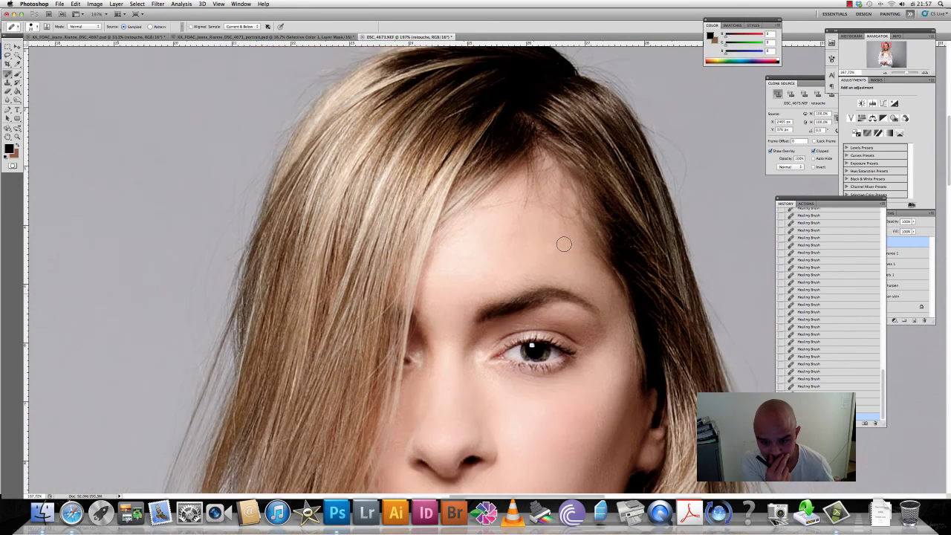
scroll(563, 245, down, 1)
scroll(563, 244, down, 2)
scroll(563, 244, down, 1)
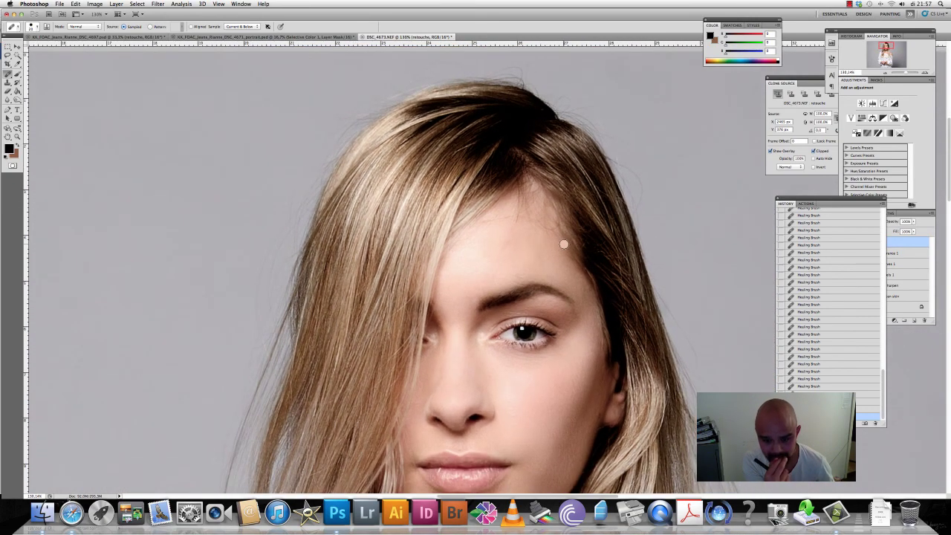
scroll(563, 245, down, 1)
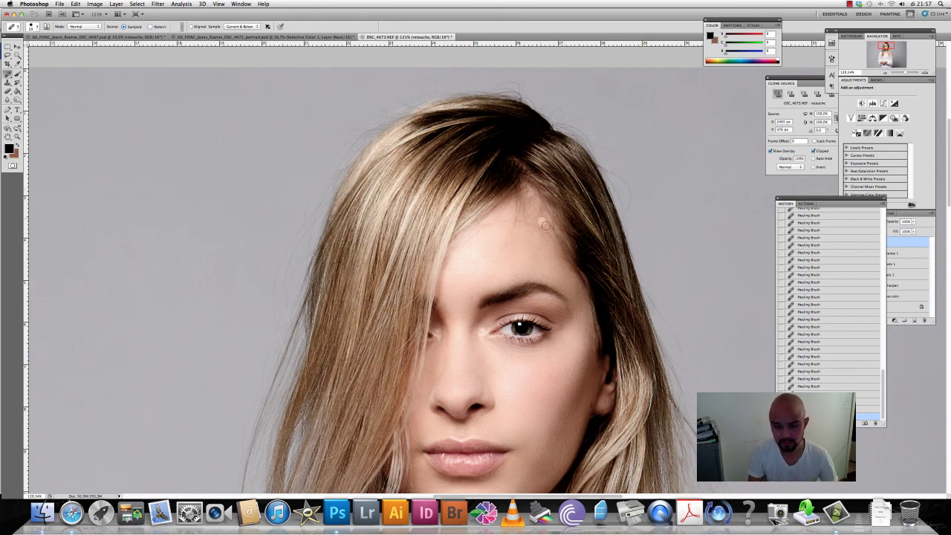
click(520, 215)
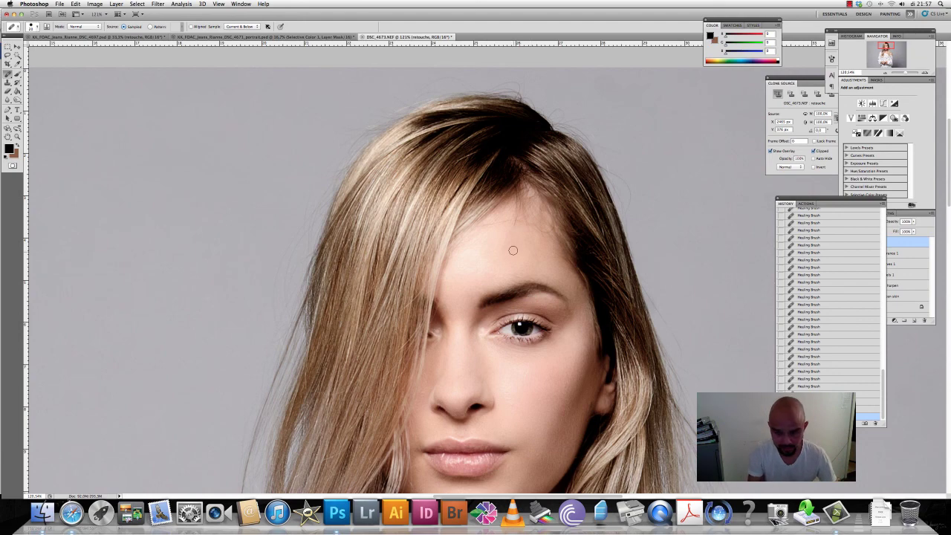
Step: Zoom out and back in across the portrait to check for leftover spots
scroll(520, 255, down, 2)
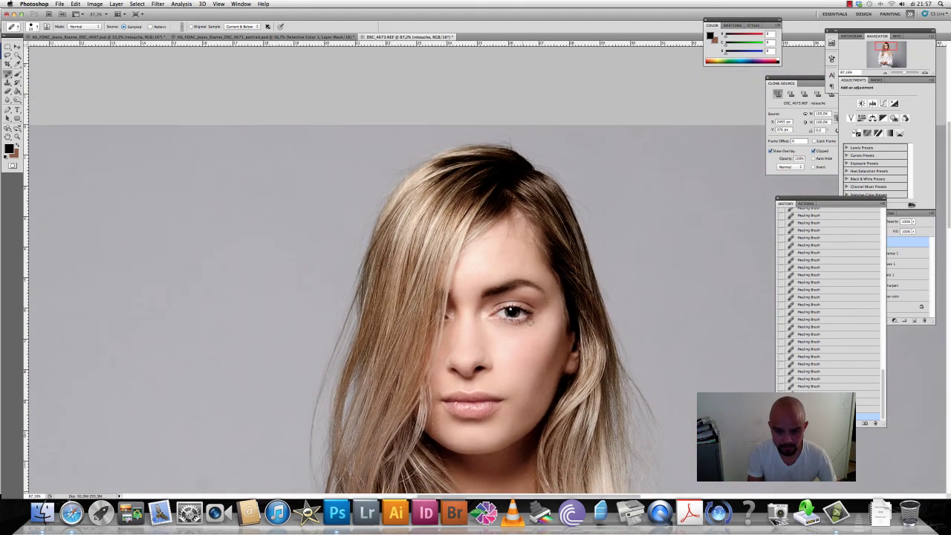
scroll(533, 334, down, 1)
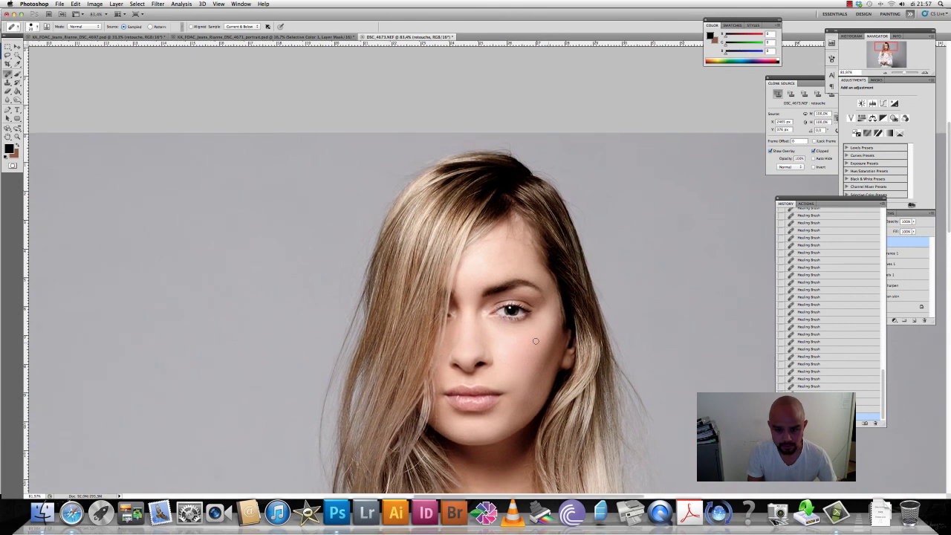
scroll(535, 339, down, 1)
scroll(535, 341, down, 1)
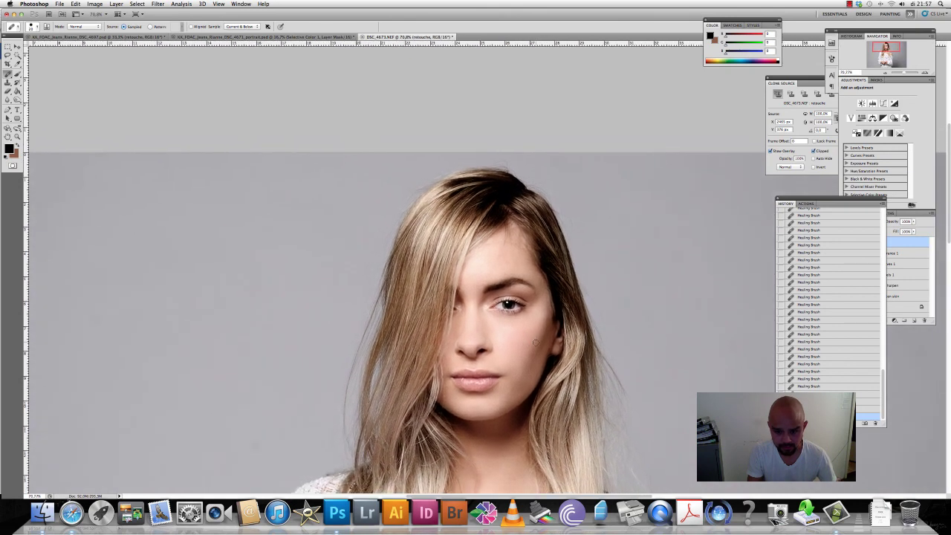
scroll(536, 340, down, 1)
scroll(536, 340, down, 1)
scroll(536, 340, down, 1)
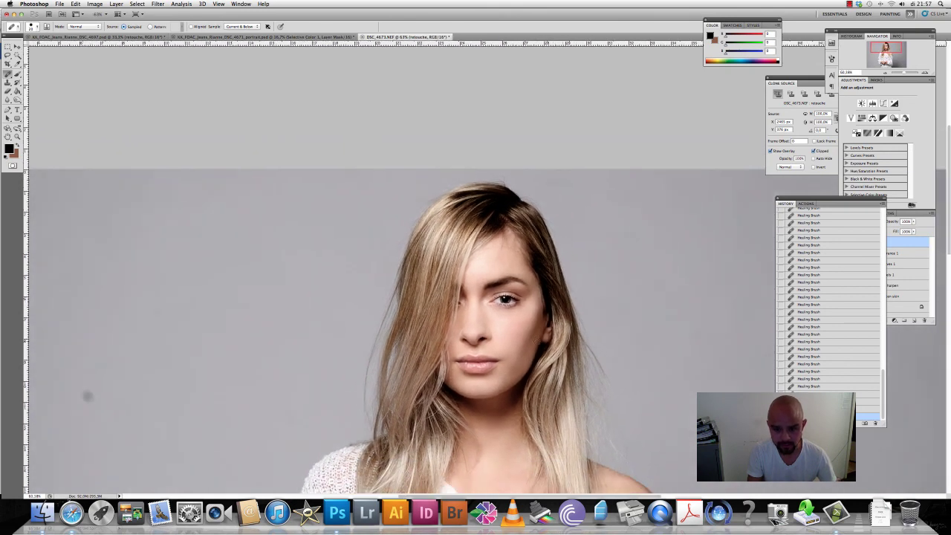
scroll(537, 340, down, 1)
scroll(536, 340, down, 1)
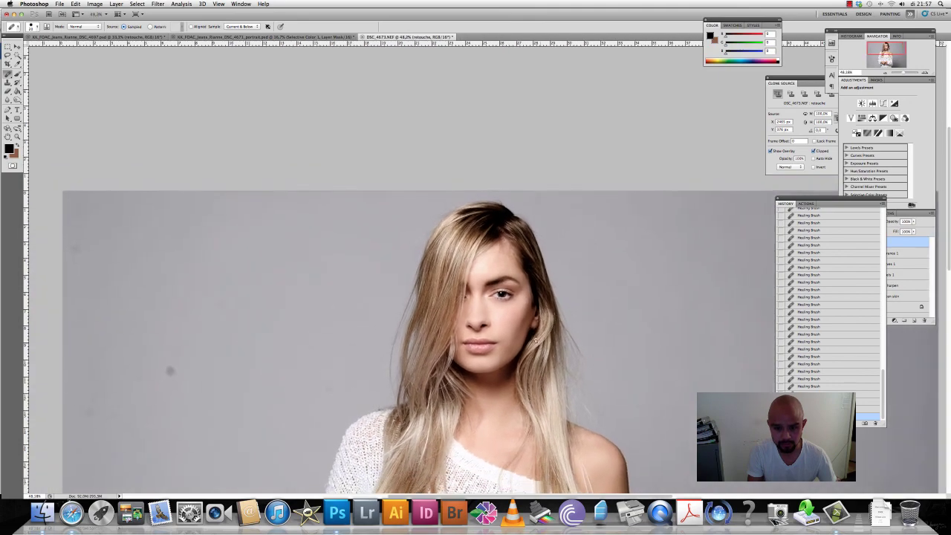
scroll(536, 340, down, 1)
scroll(460, 255, down, 2)
scroll(460, 255, up, 2)
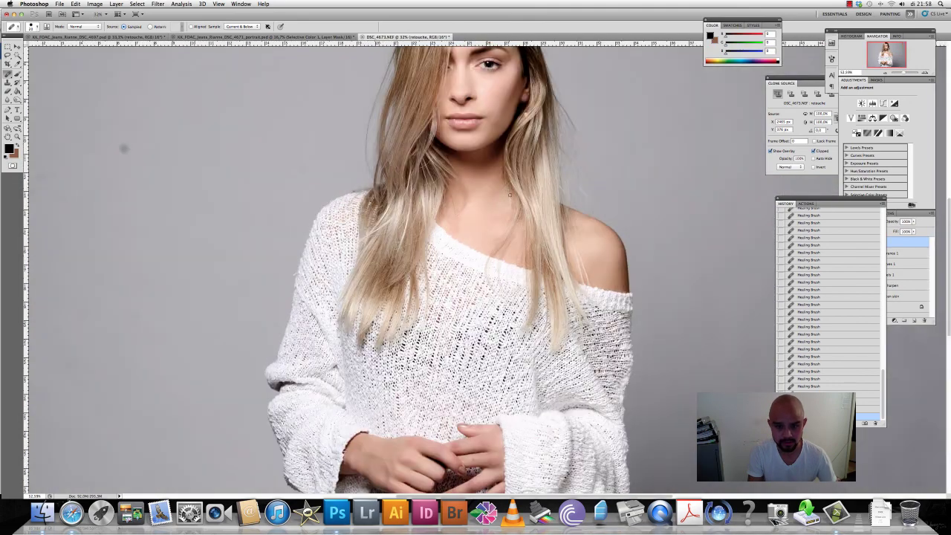
scroll(506, 206, up, 2)
scroll(506, 205, up, 1)
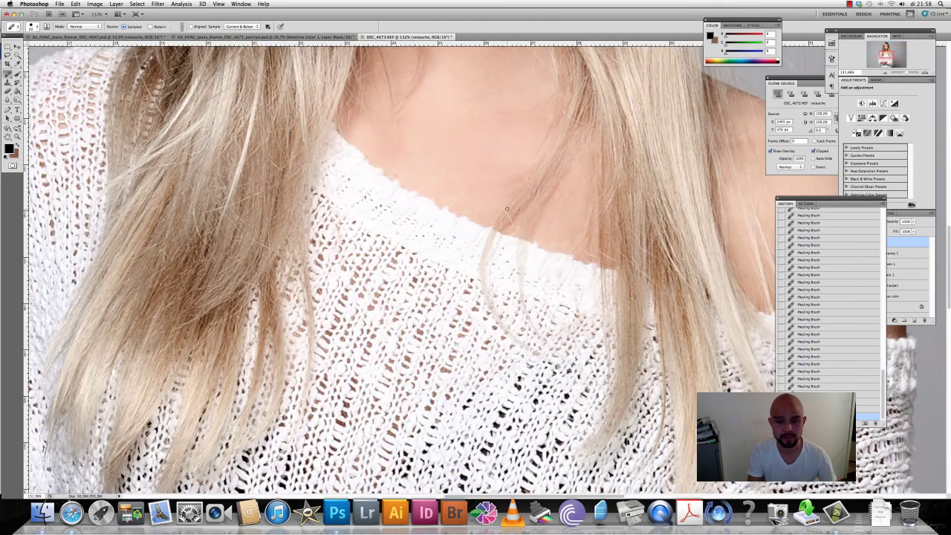
scroll(507, 206, up, 1)
scroll(507, 206, up, 1)
scroll(507, 209, down, 1)
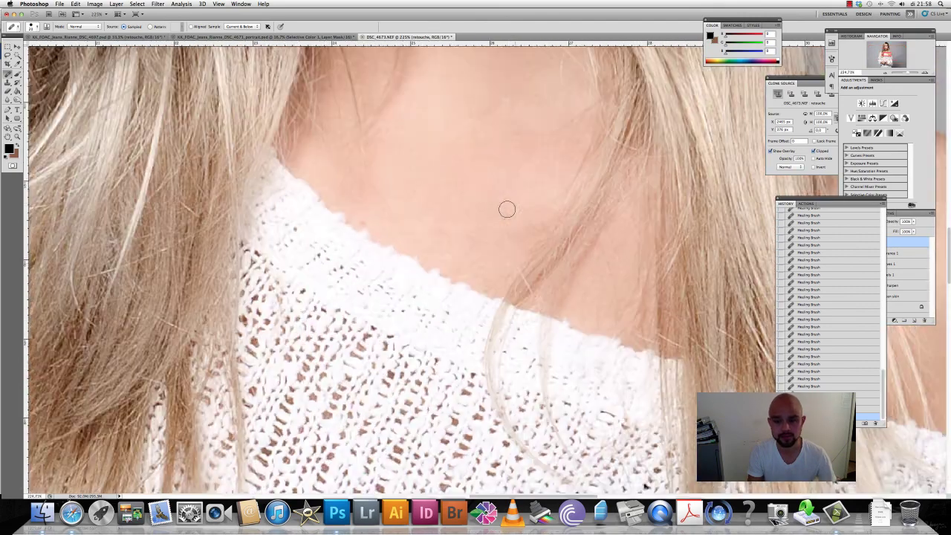
scroll(507, 209, down, 1)
scroll(507, 209, down, 1)
scroll(507, 210, down, 1)
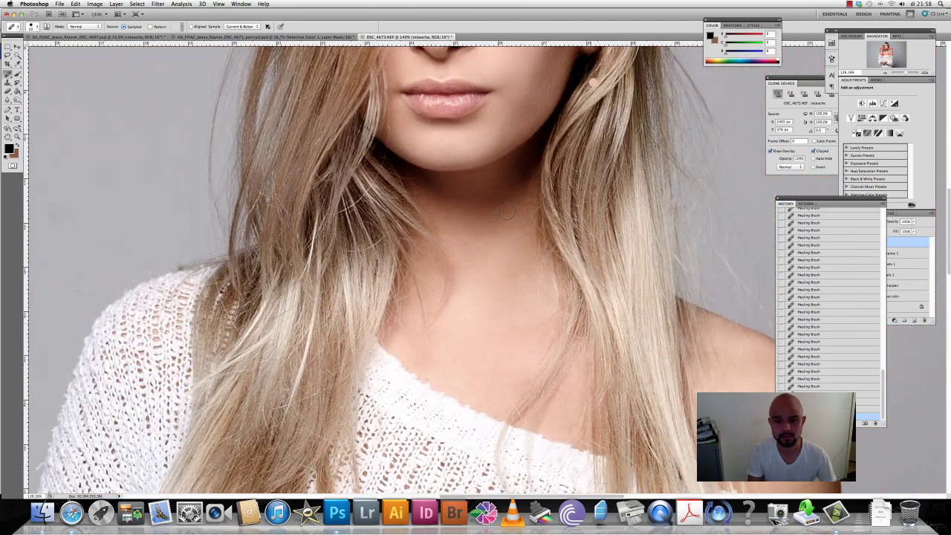
scroll(507, 210, down, 1)
scroll(507, 210, down, 1)
scroll(507, 212, down, 1)
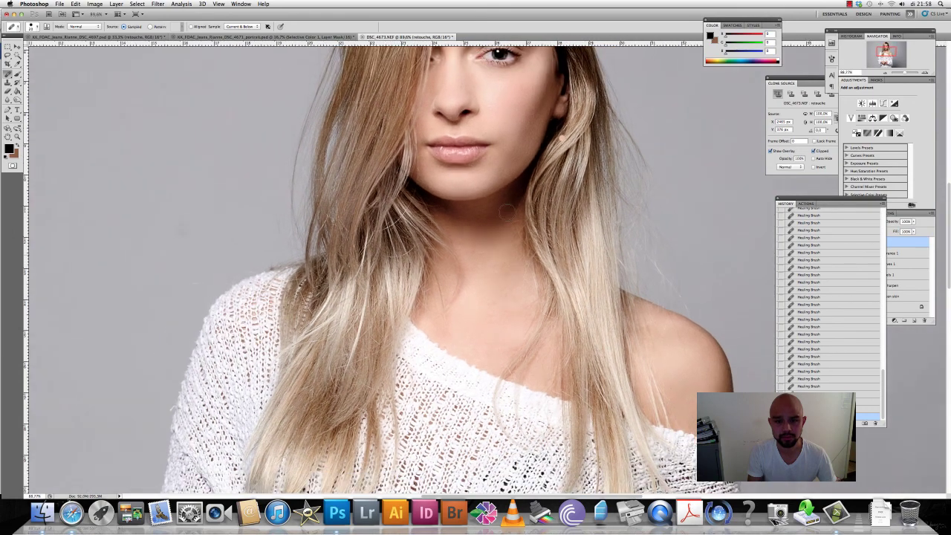
scroll(507, 212, down, 1)
scroll(506, 211, down, 1)
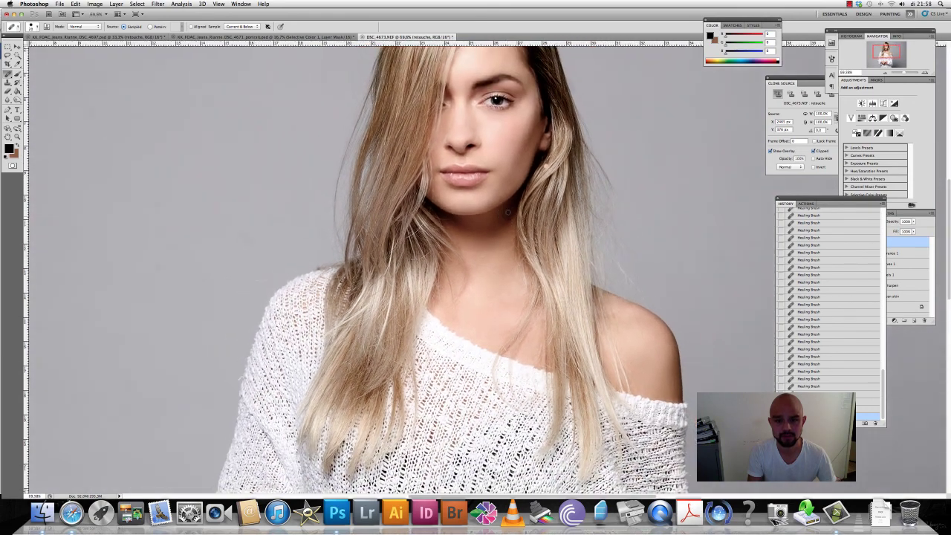
scroll(507, 212, down, 2)
scroll(507, 211, down, 10)
scroll(508, 213, up, 3)
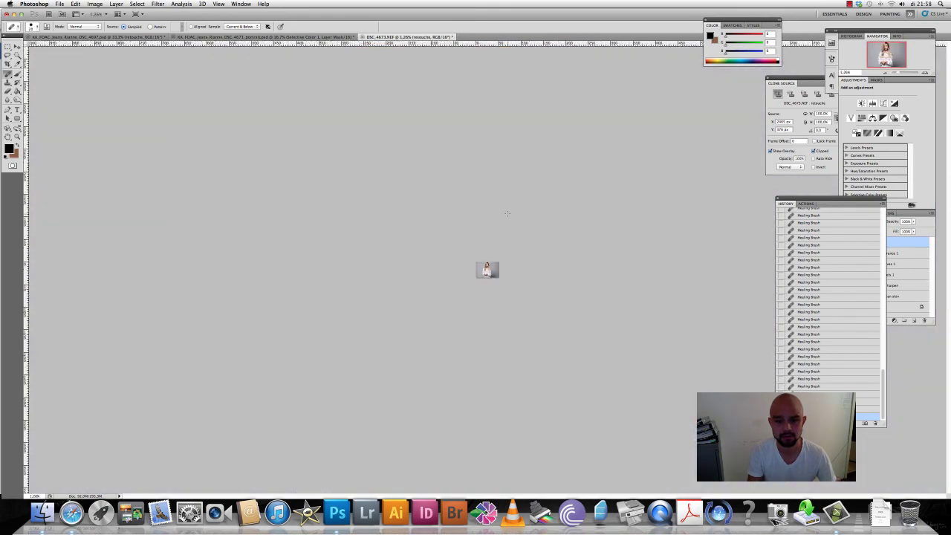
scroll(508, 213, up, 4)
scroll(508, 213, up, 1)
scroll(508, 213, up, 2)
scroll(508, 213, up, 3)
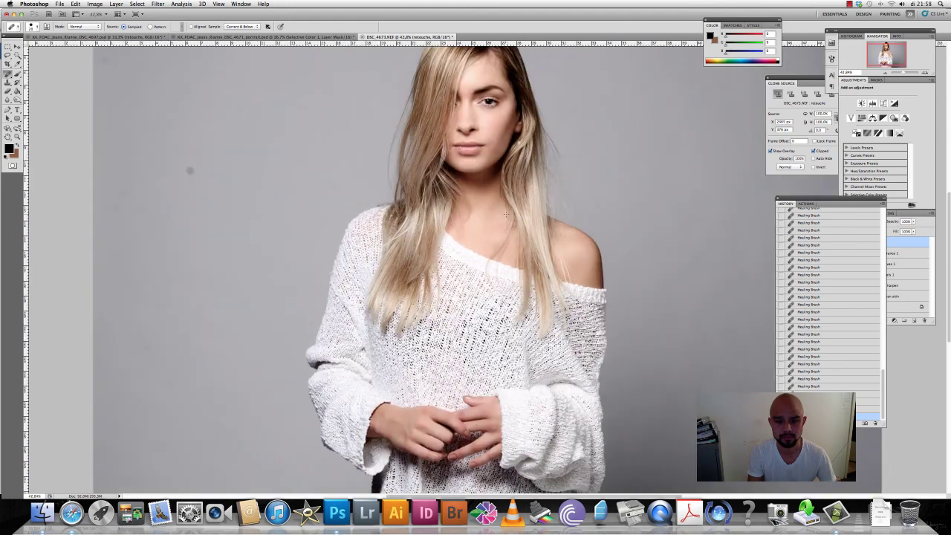
scroll(507, 213, up, 3)
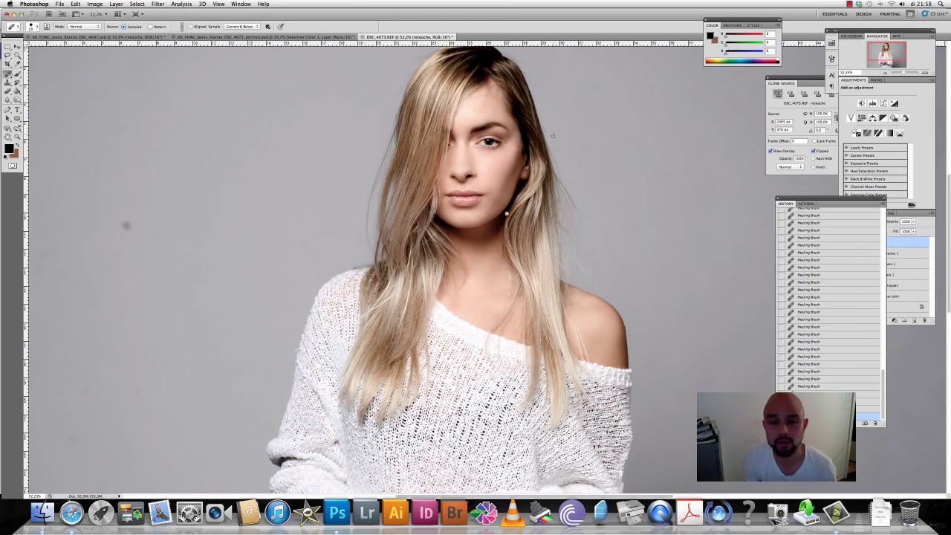
scroll(511, 154, up, 1)
scroll(509, 151, up, 1)
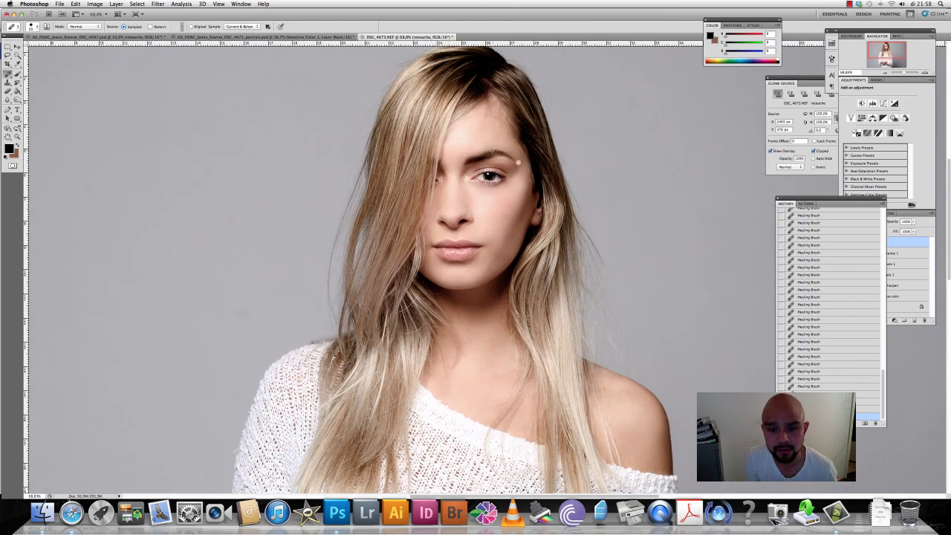
scroll(504, 143, up, 1)
scroll(496, 134, up, 1)
scroll(489, 124, up, 1)
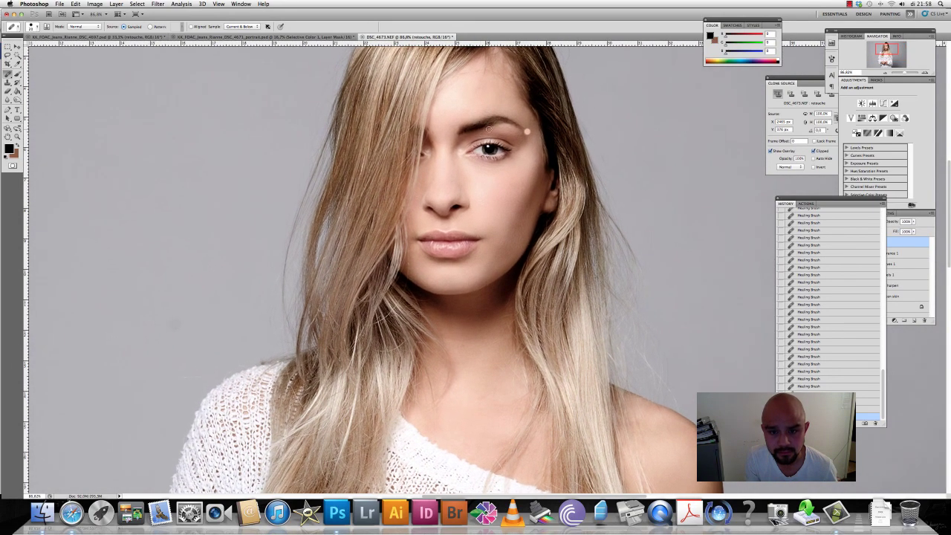
scroll(488, 123, up, 1)
scroll(491, 126, up, 1)
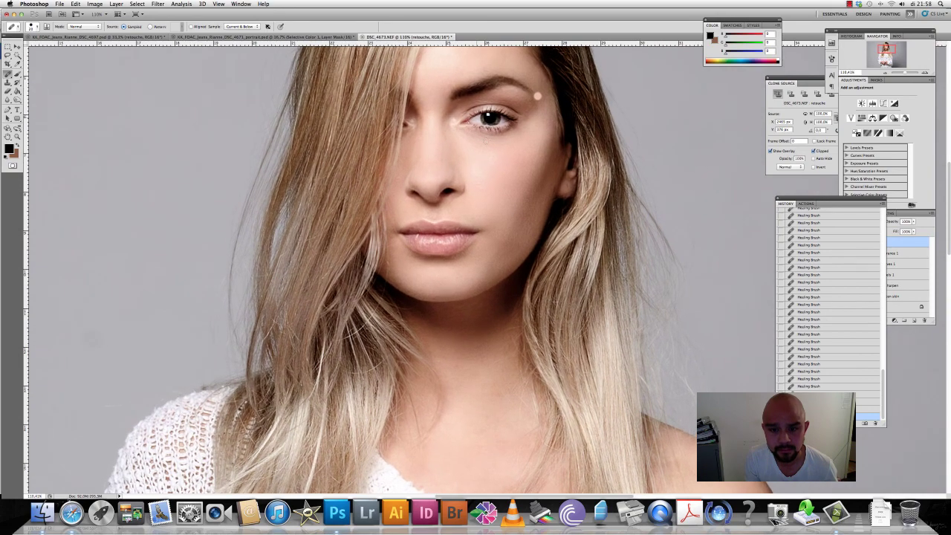
scroll(490, 133, up, 1)
scroll(490, 149, up, 1)
scroll(490, 153, up, 1)
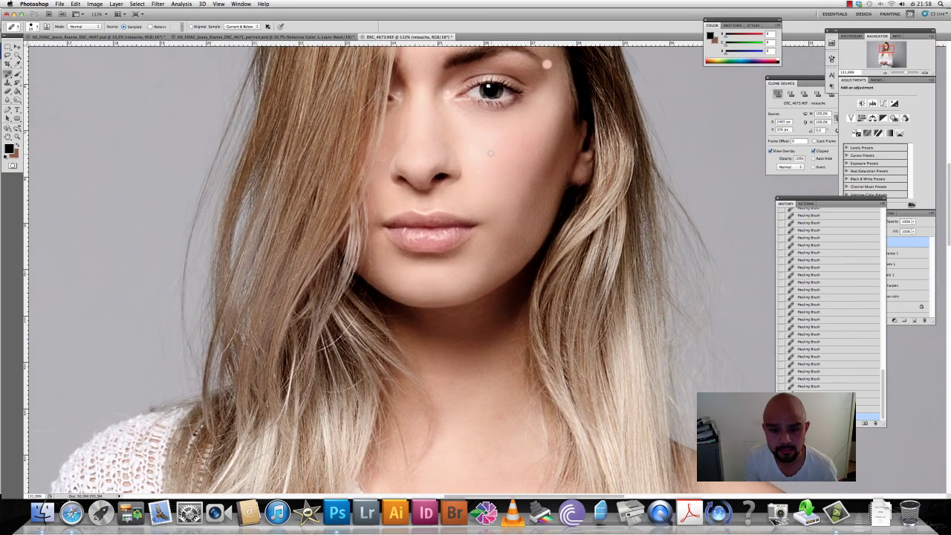
scroll(491, 152, up, 1)
scroll(491, 152, up, 2)
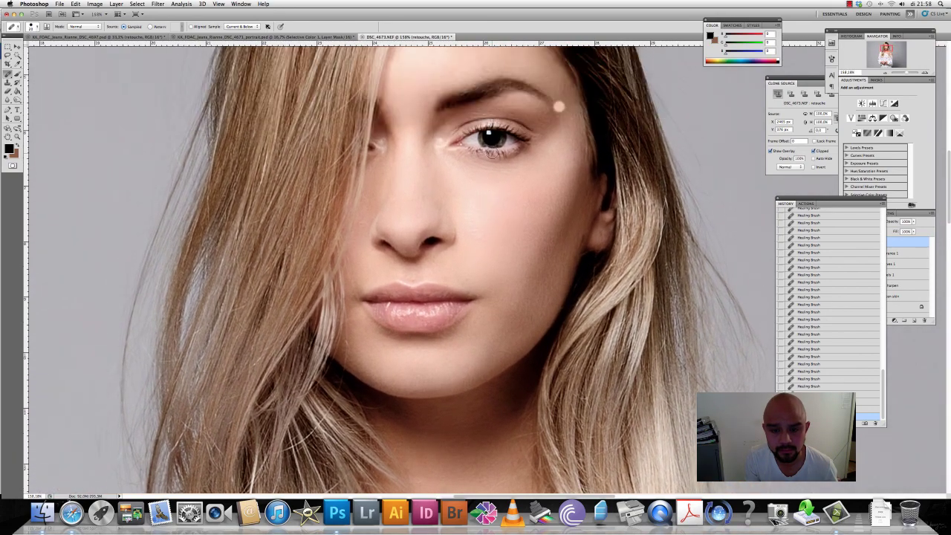
scroll(492, 151, up, 2)
scroll(493, 149, up, 2)
scroll(492, 152, up, 4)
scroll(494, 169, up, 2)
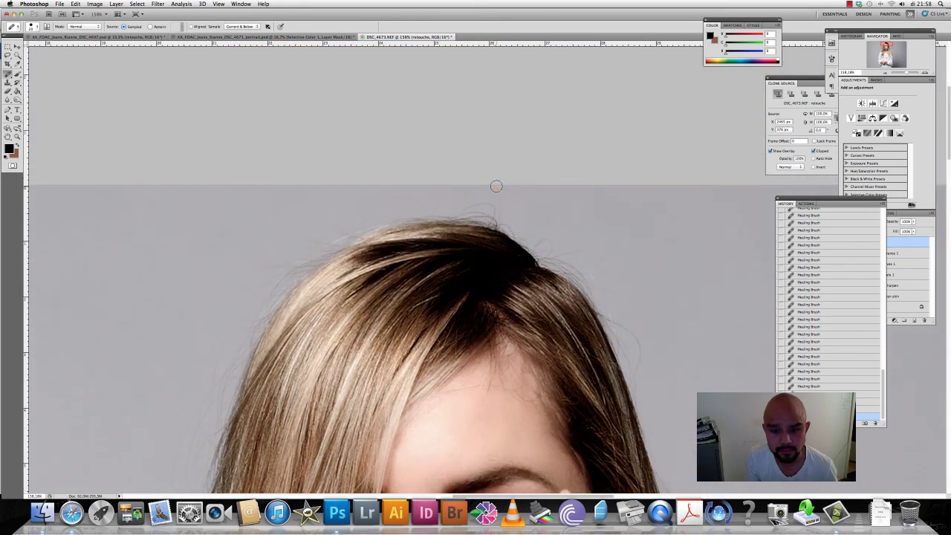
scroll(496, 186, down, 1)
scroll(495, 251, down, 2)
scroll(495, 164, down, 3)
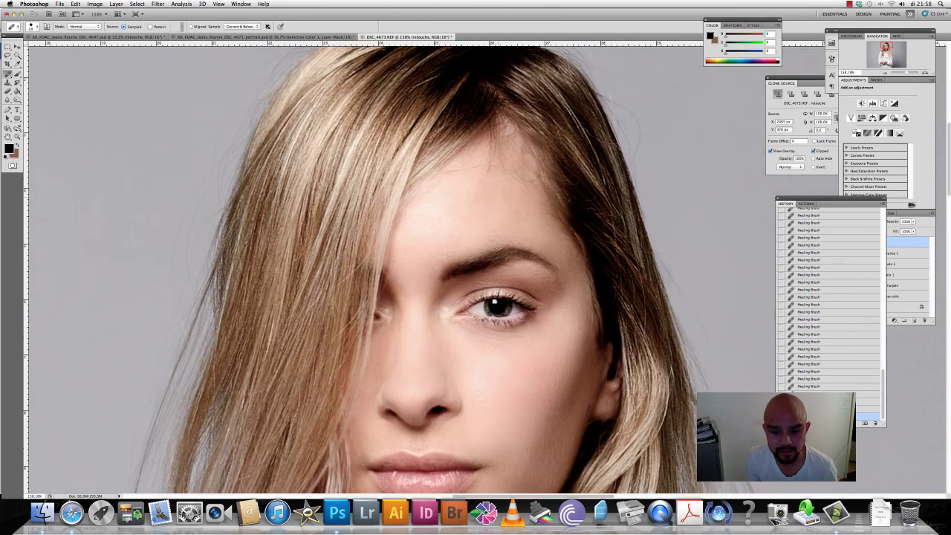
scroll(495, 163, down, 1)
scroll(499, 236, up, 1)
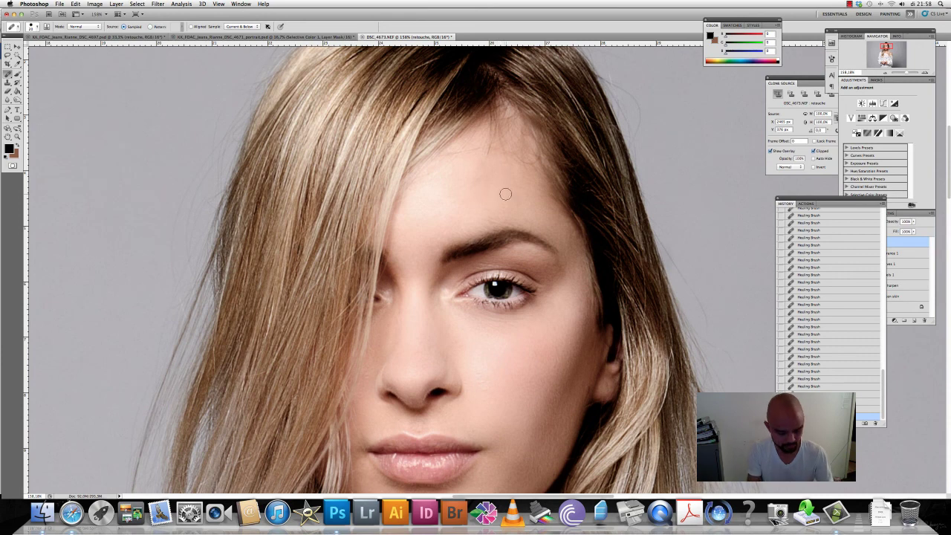
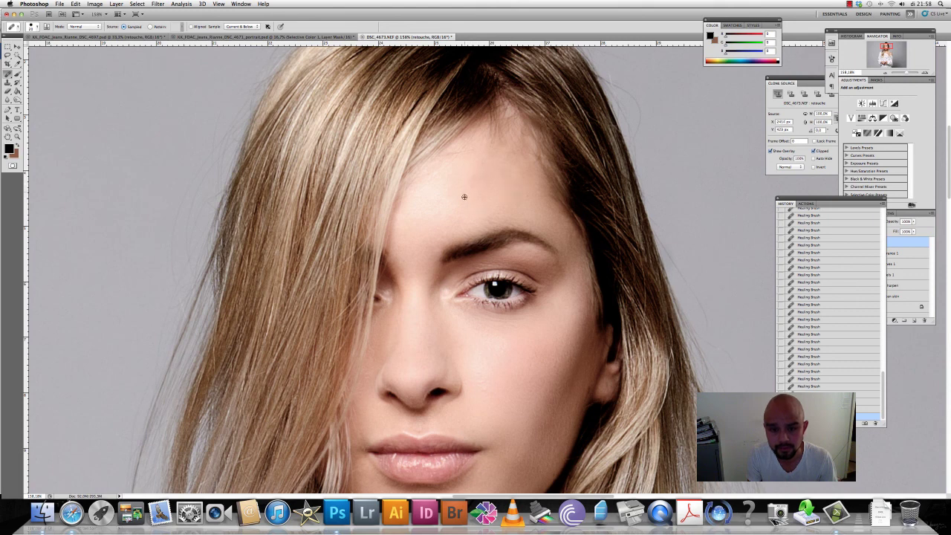
Step: Heal a last small forehead spot with the Healing Brush, then pick the Patch Tool
click(512, 170)
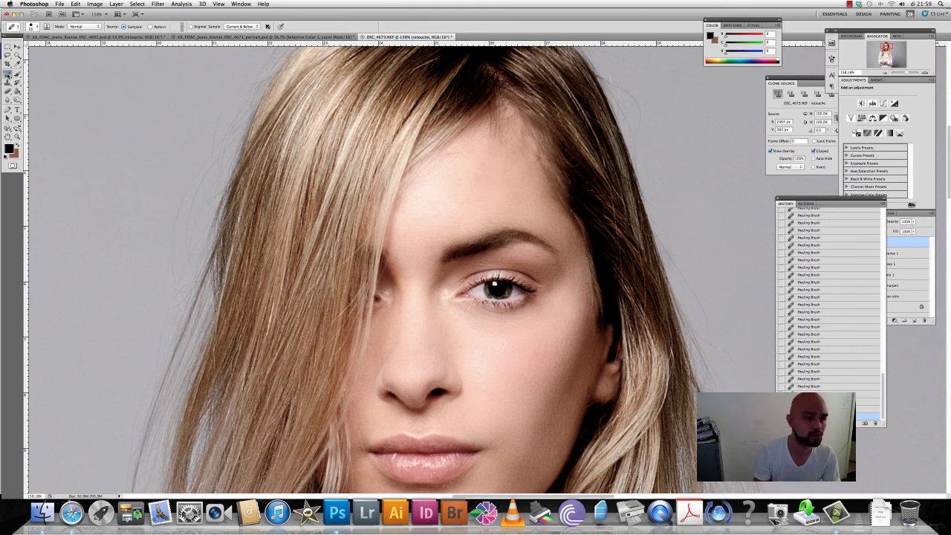
drag(8, 75, 37, 90)
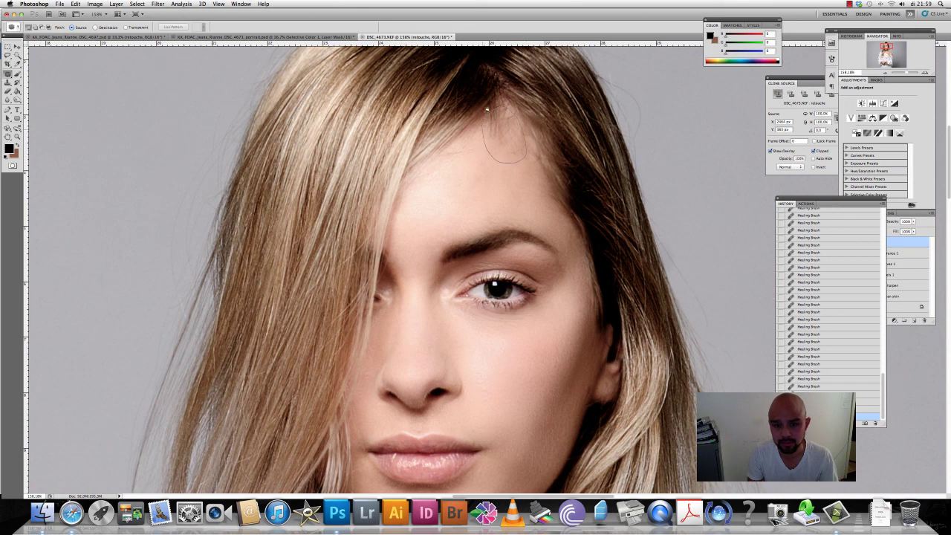
Step: Abandon the upper-forehead patch outline and cancel the stray Save dialog, leaving the image unchanged
drag(487, 110, 498, 198)
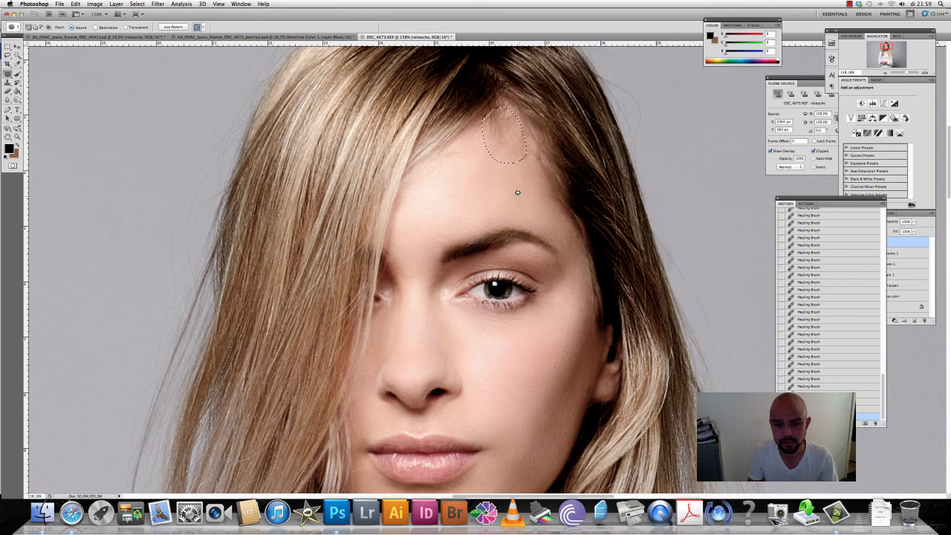
key(ctrl+z)
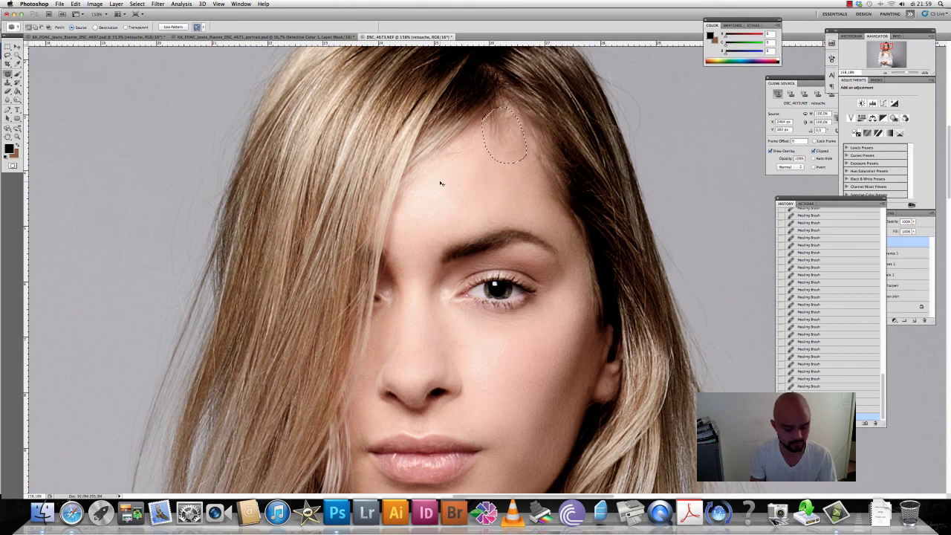
key(ctrl+s)
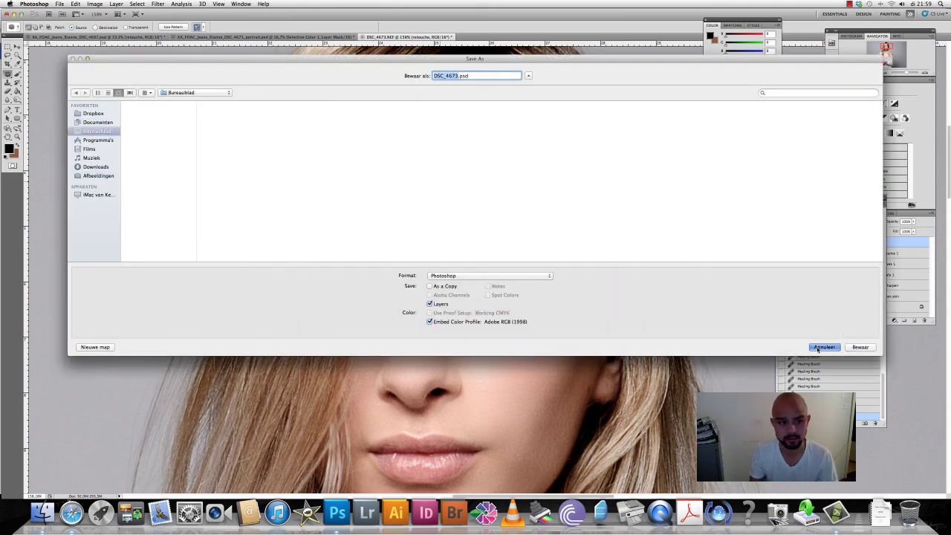
click(818, 348)
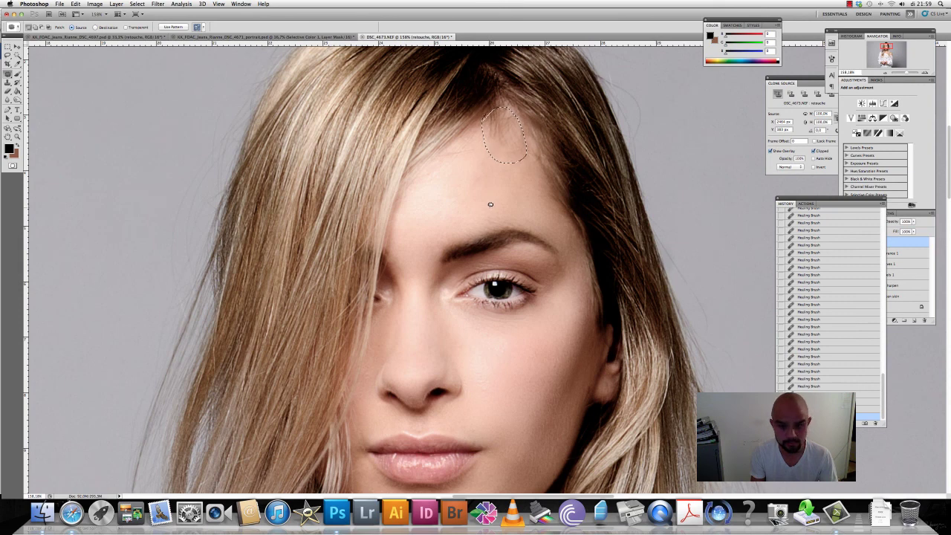
key(super+d)
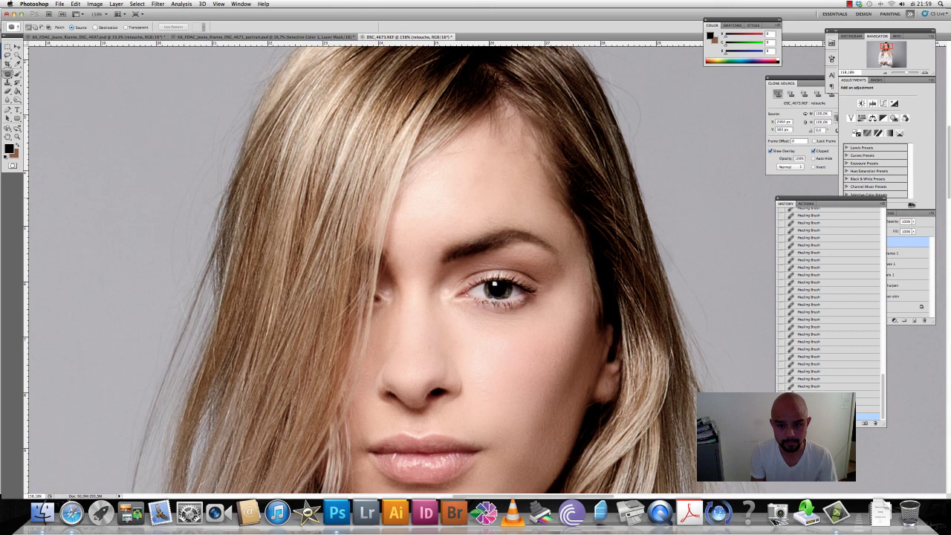
key(shift+j)
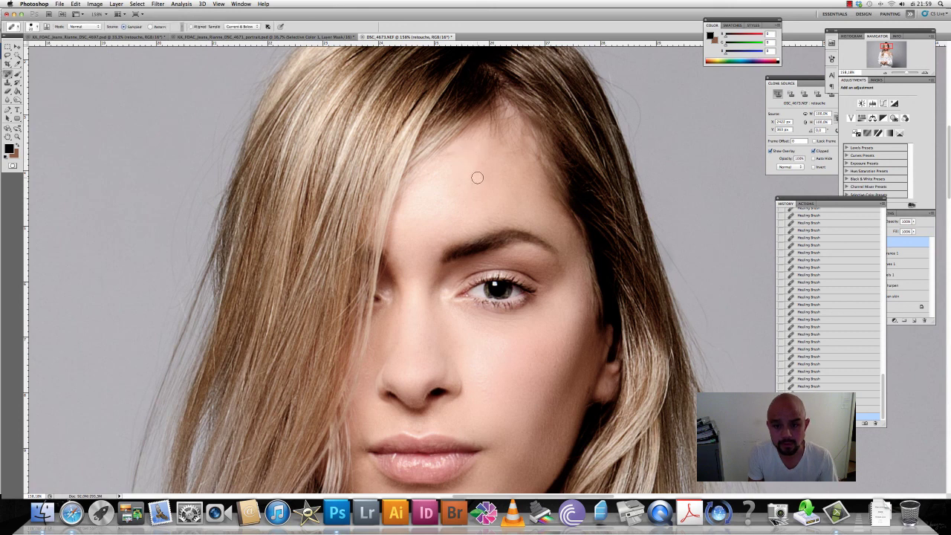
Step: Sample clean skin and heal the upper-forehead spots and strip up to the hairline
alt+click(458, 166)
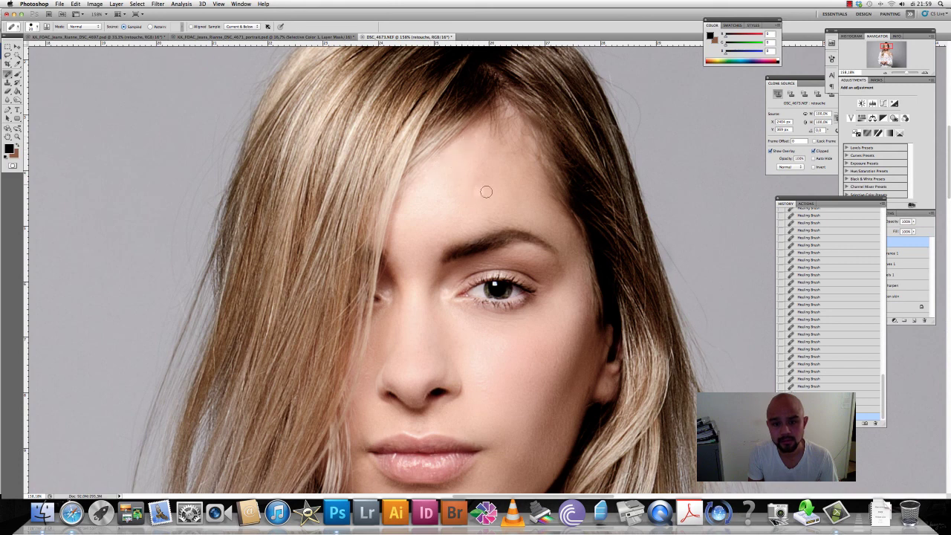
click(488, 159)
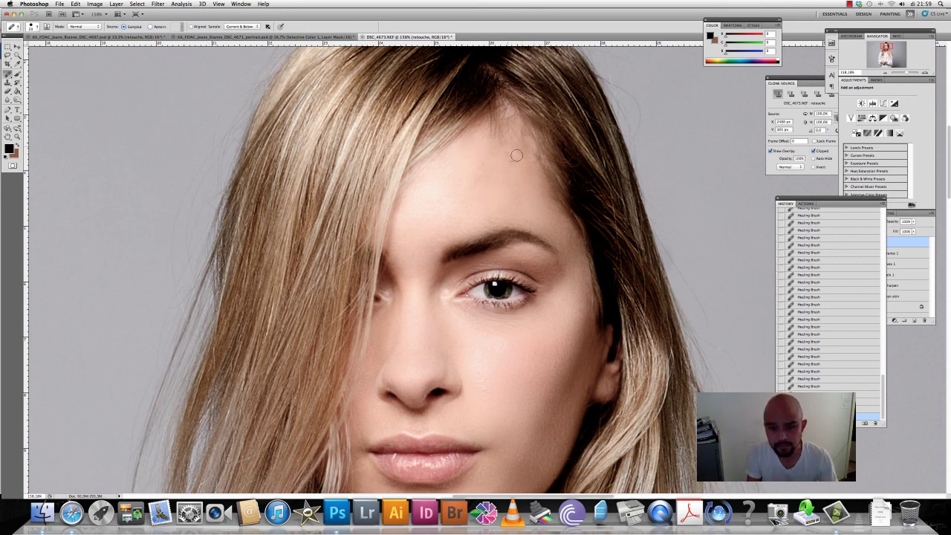
click(519, 151)
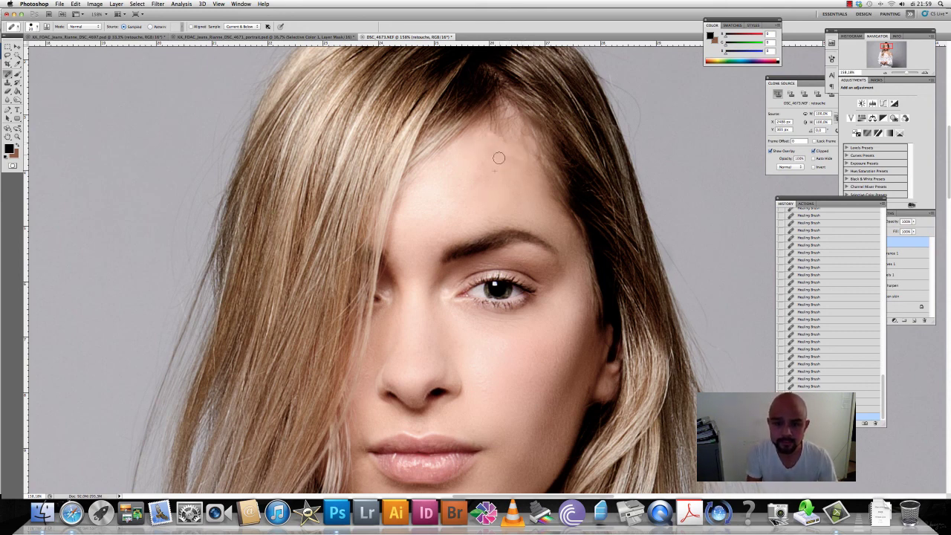
click(498, 158)
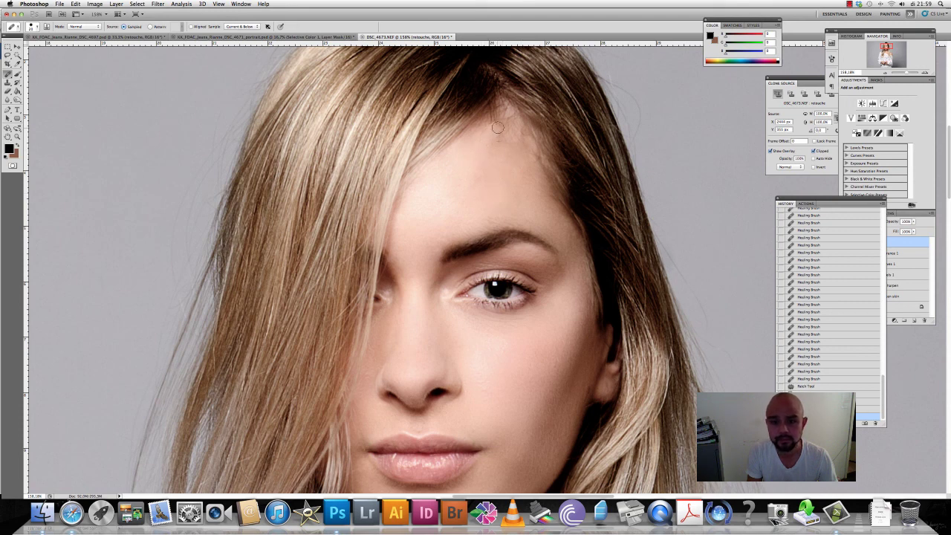
key(ctrl+d)
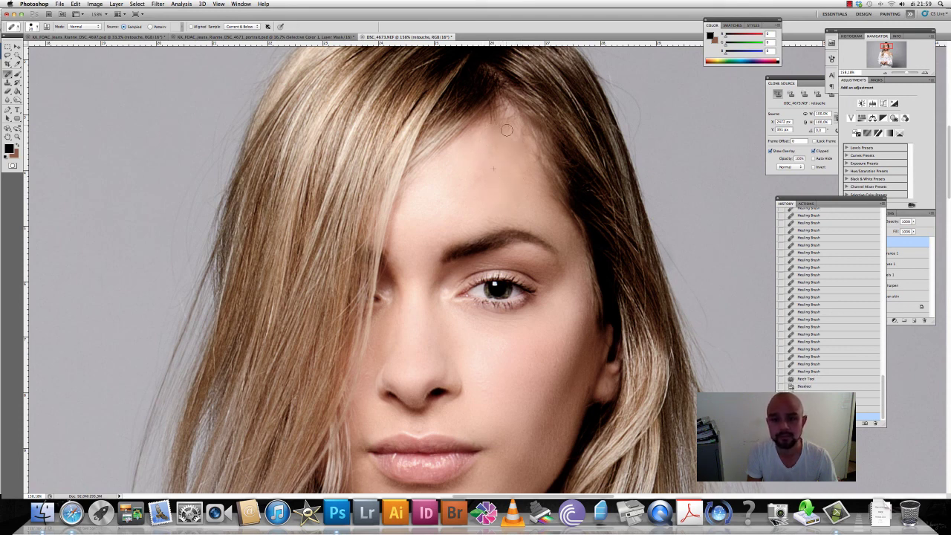
mouse_move(507, 130)
mouse_down()
mouse_move(514, 135)
mouse_move(508, 119)
mouse_up()
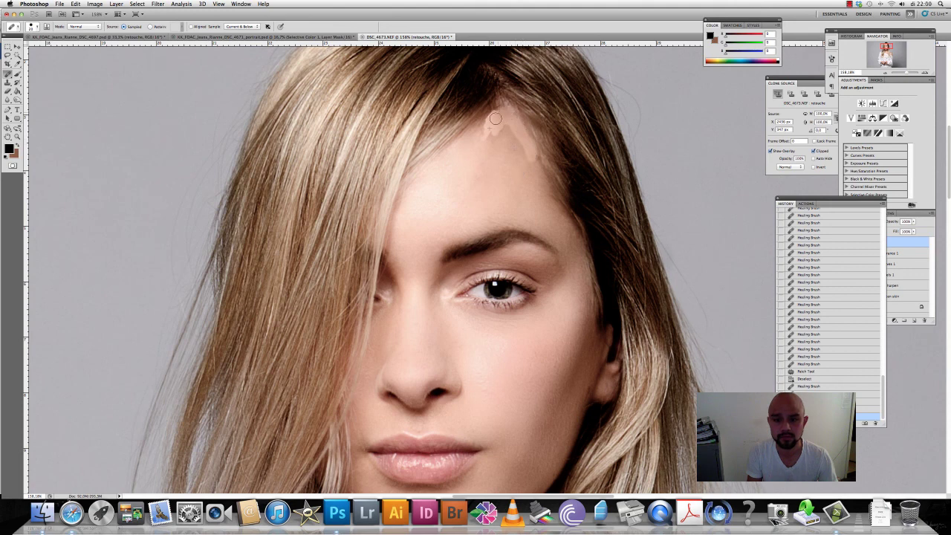
drag(509, 113, 522, 130)
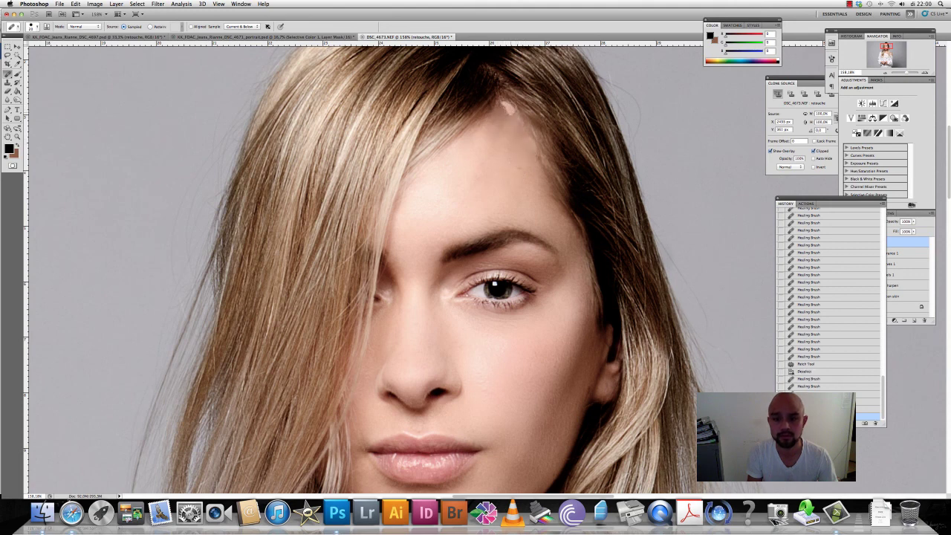
click(533, 151)
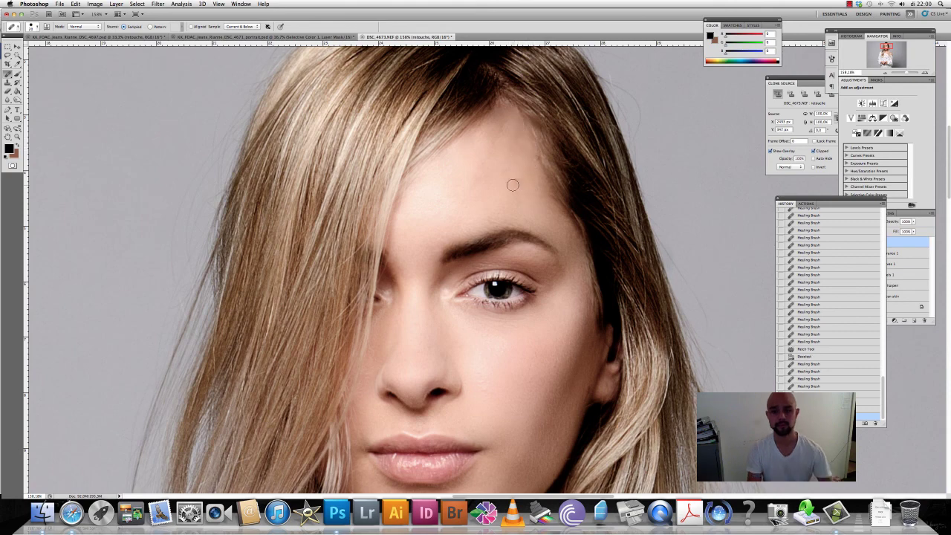
Step: Zoom out to review the face, zoom back in, and restore an earlier Healing Brush history state
scroll(533, 216, down, 1)
scroll(532, 227, down, 2)
scroll(531, 237, down, 2)
scroll(535, 260, down, 1)
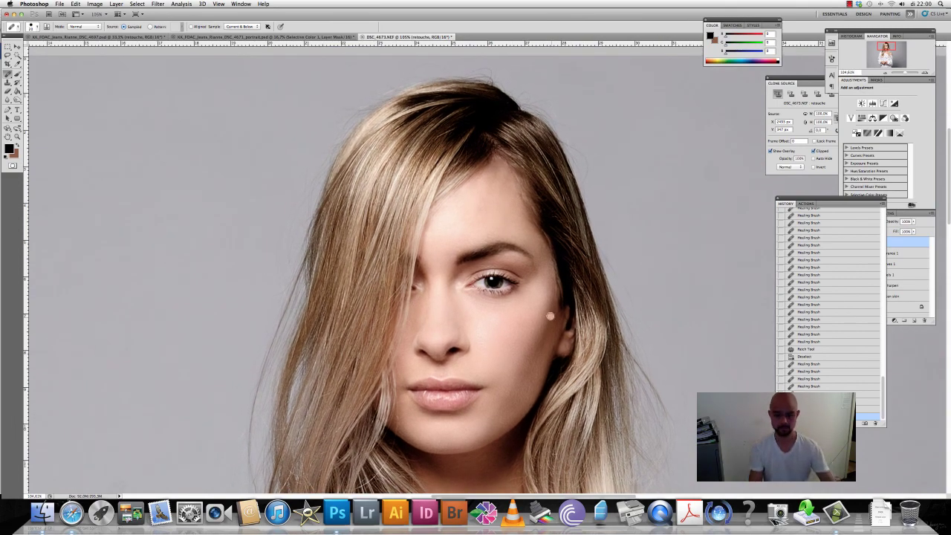
scroll(554, 340, down, 1)
scroll(554, 339, down, 1)
scroll(566, 338, down, 1)
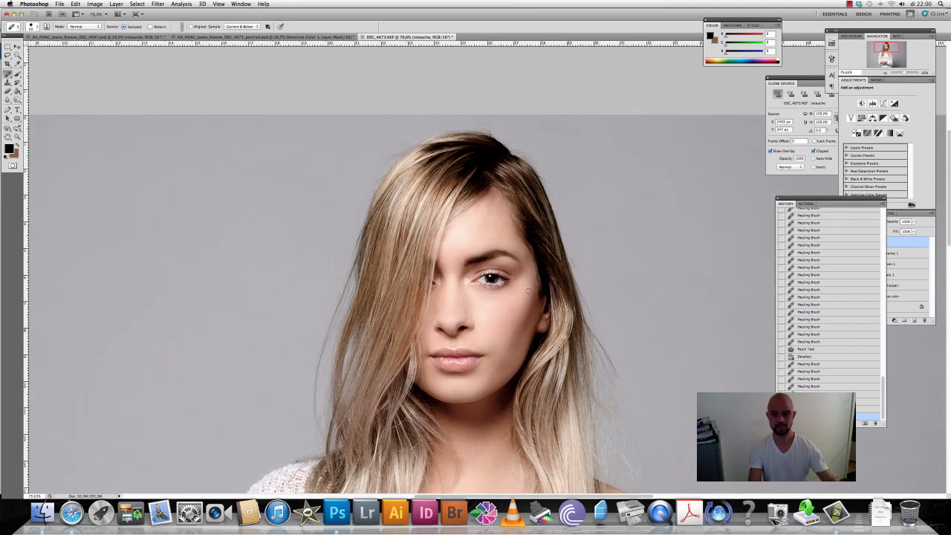
scroll(517, 262, down, 1)
scroll(518, 262, up, 1)
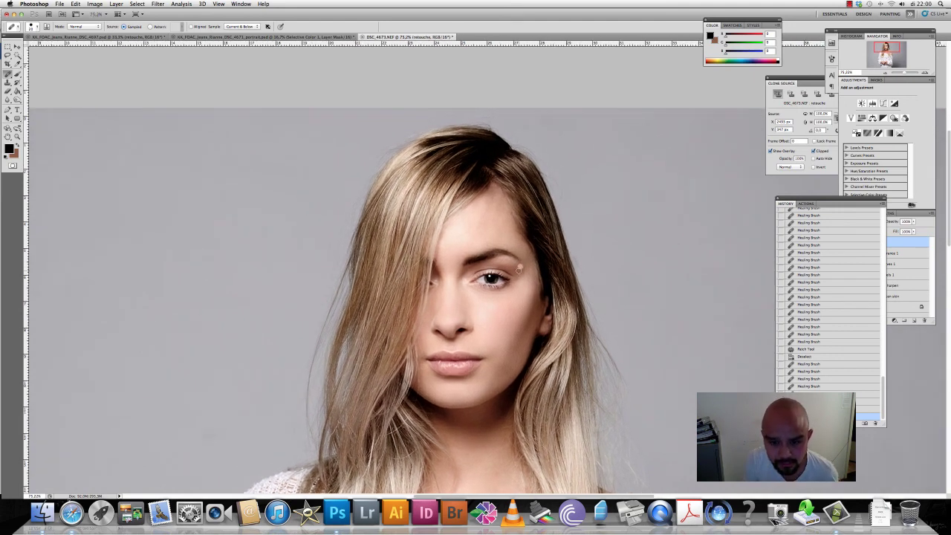
scroll(519, 268, up, 1)
scroll(522, 269, up, 1)
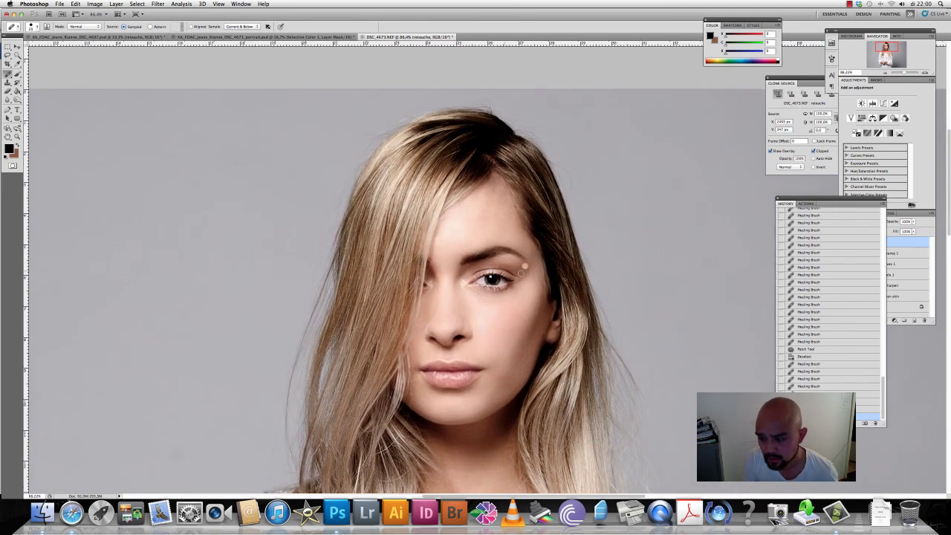
scroll(526, 268, up, 1)
scroll(531, 265, up, 1)
scroll(534, 263, up, 1)
scroll(532, 261, up, 1)
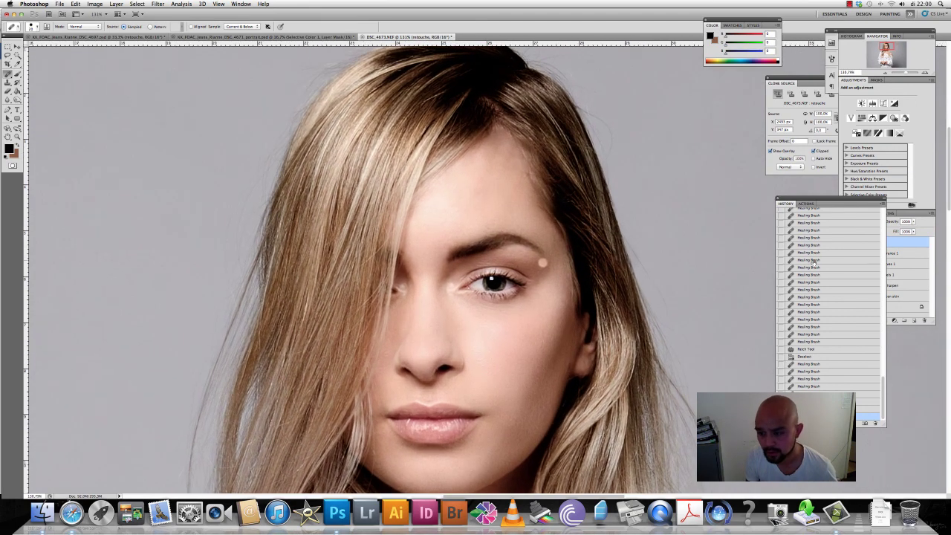
scroll(823, 253, up, 3)
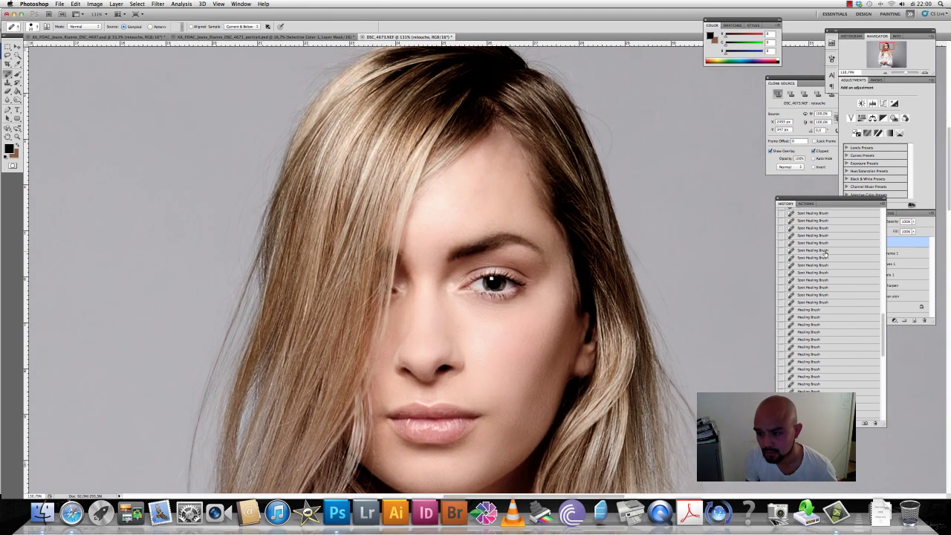
click(823, 309)
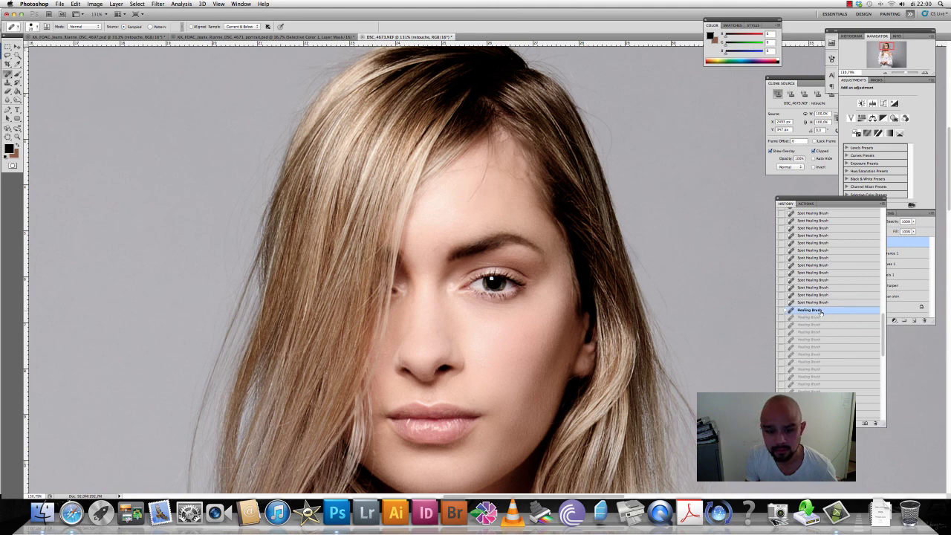
scroll(821, 311, down, 2)
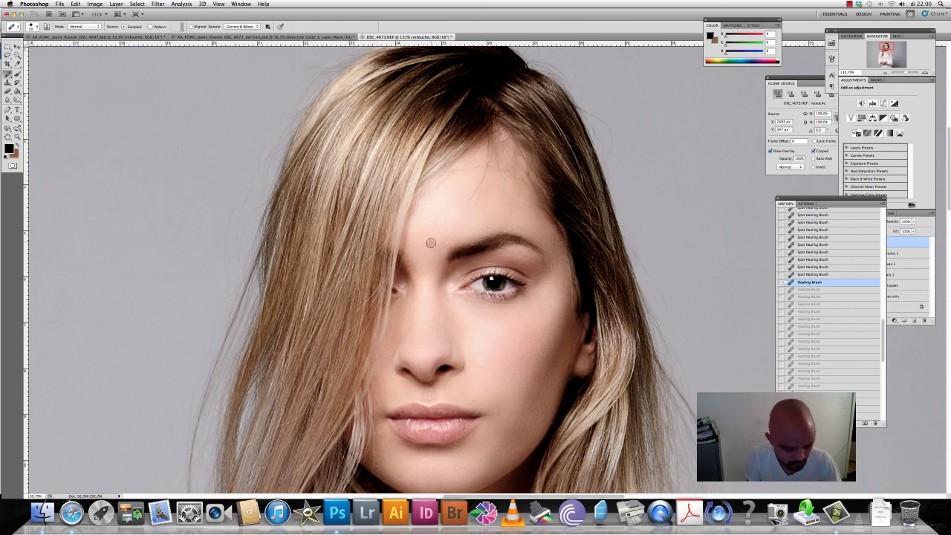
Step: Heal the blemishes across the central forehead and above the eyebrow
click(444, 194)
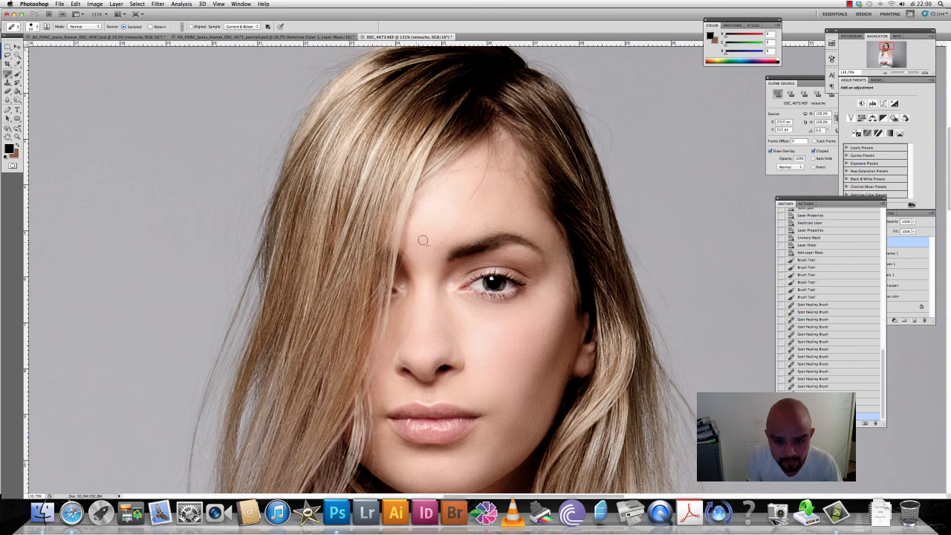
click(422, 240)
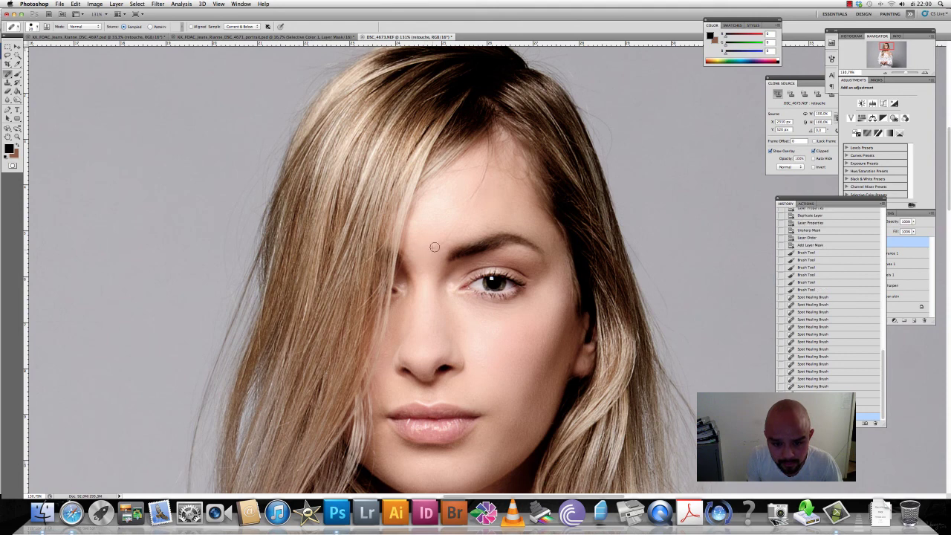
click(463, 208)
click(428, 263)
click(434, 250)
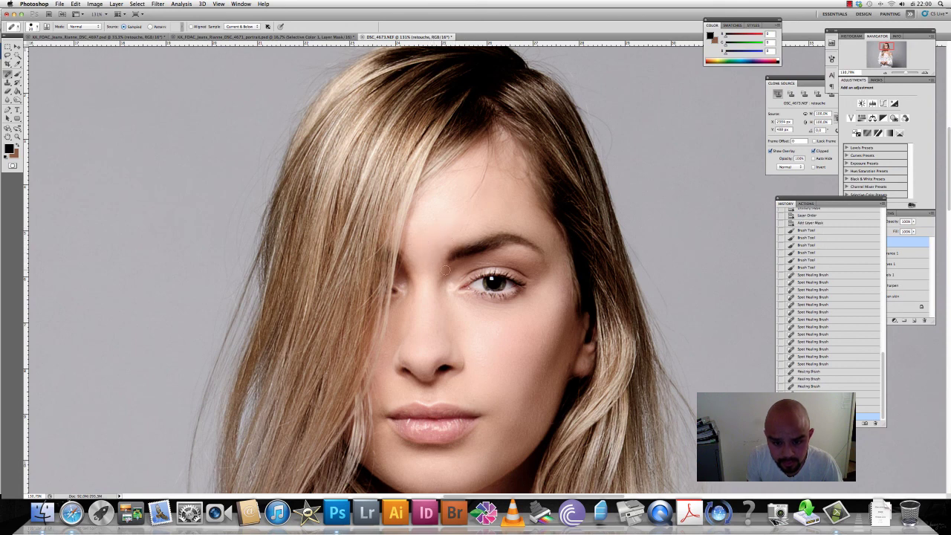
click(471, 216)
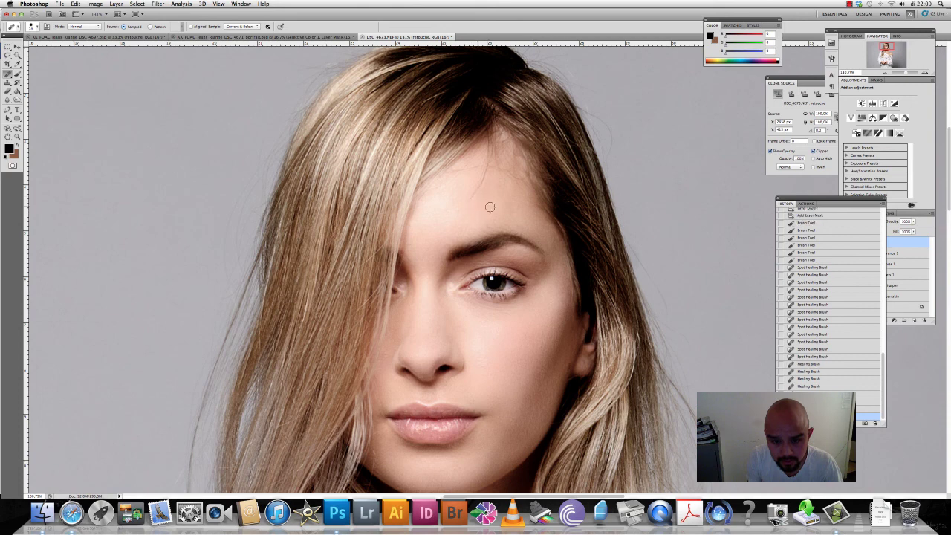
click(463, 234)
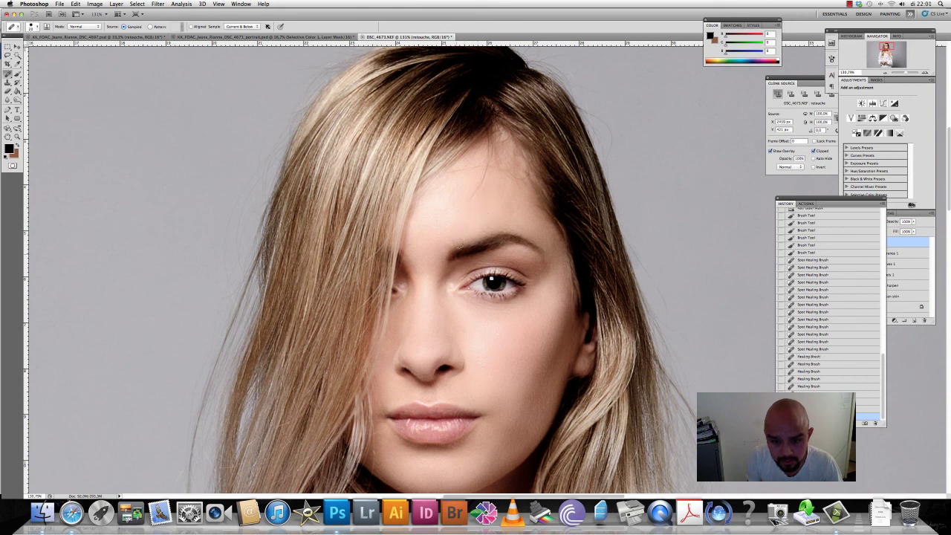
click(461, 218)
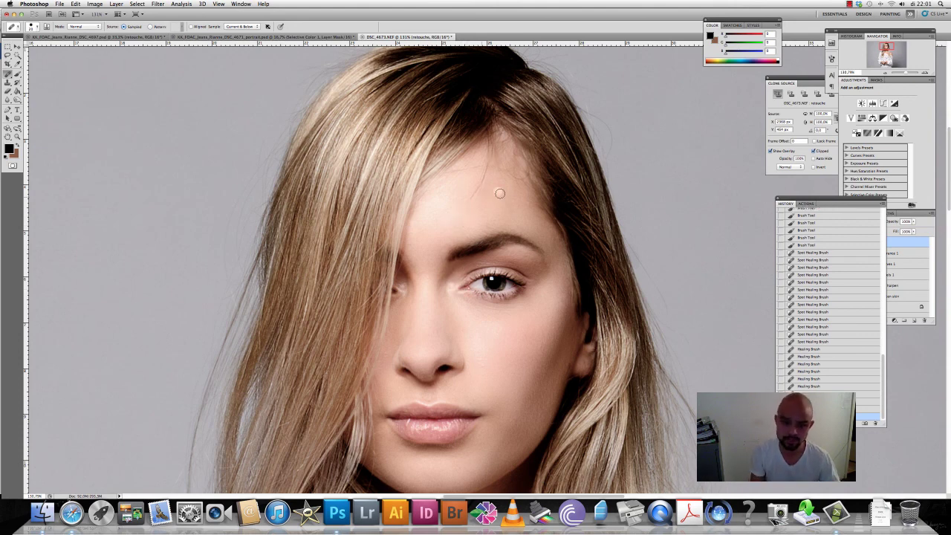
Step: Resample forehead skin and heal the remaining spots near the eyebrow and beside the nose
alt+click(468, 215)
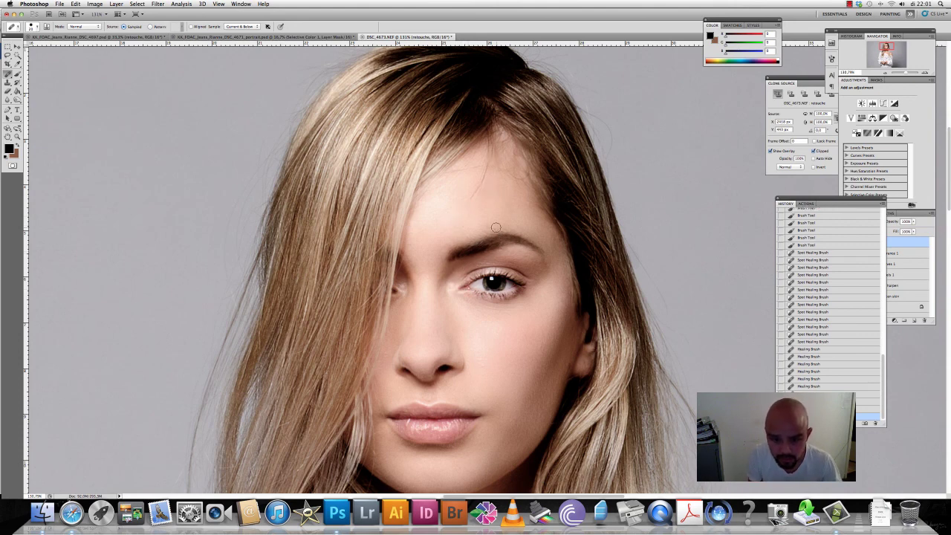
click(458, 212)
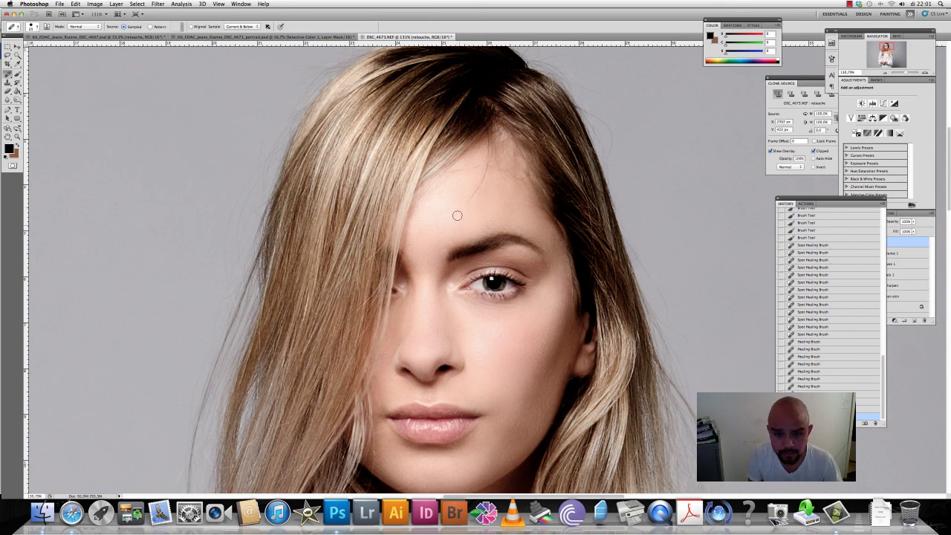
click(458, 206)
click(440, 256)
click(441, 256)
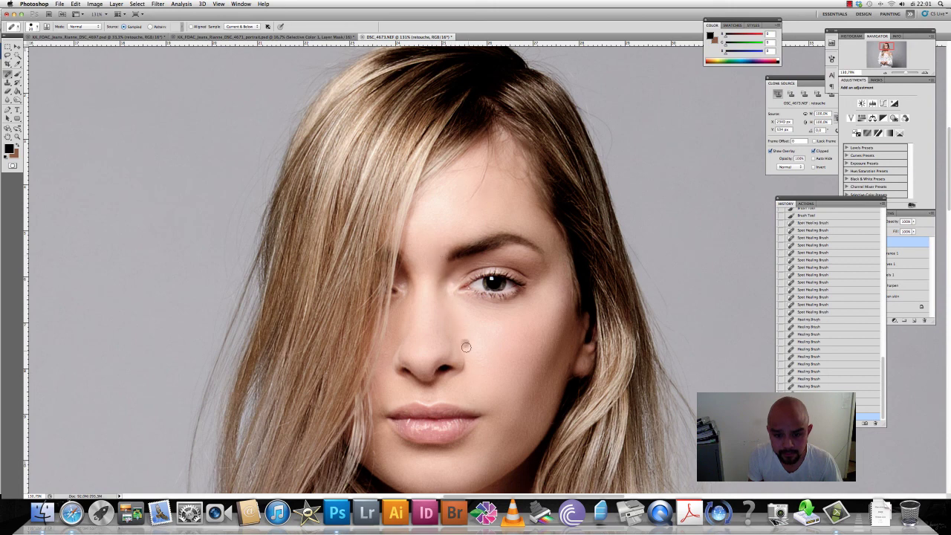
Step: Zoom out to the full portrait including the sweater, and show the Layers panel
scroll(455, 347, down, 1)
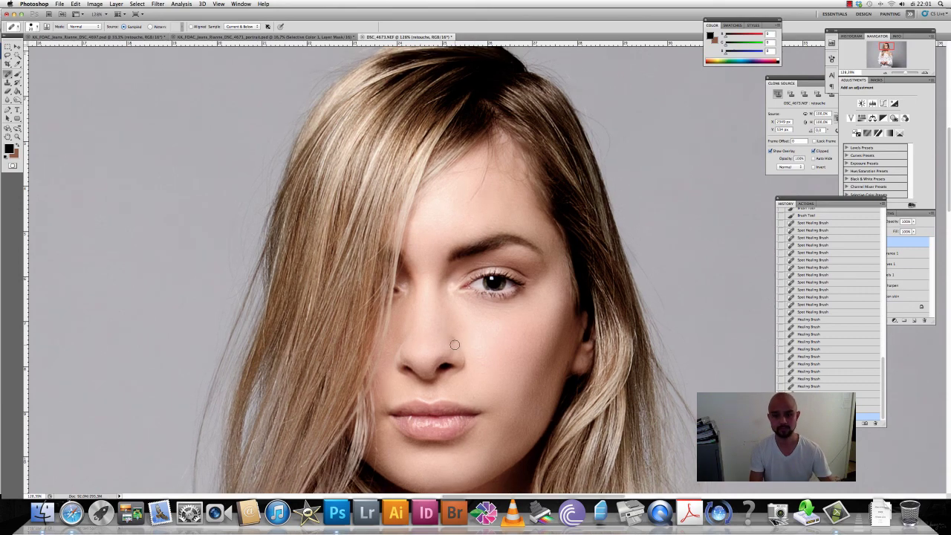
scroll(456, 347, down, 1)
scroll(455, 346, down, 1)
scroll(455, 347, down, 1)
scroll(458, 345, down, 1)
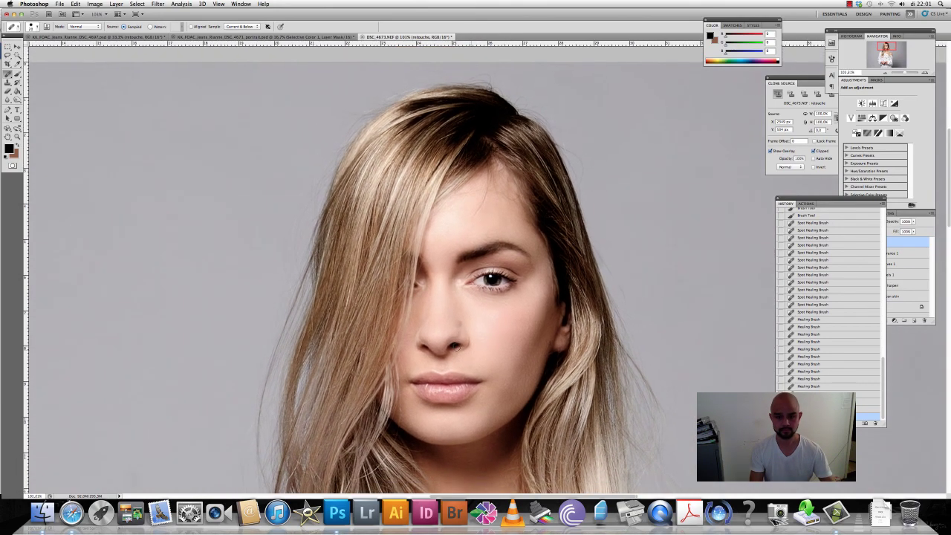
scroll(462, 343, down, 1)
scroll(466, 341, down, 1)
scroll(475, 338, down, 1)
scroll(498, 332, down, 1)
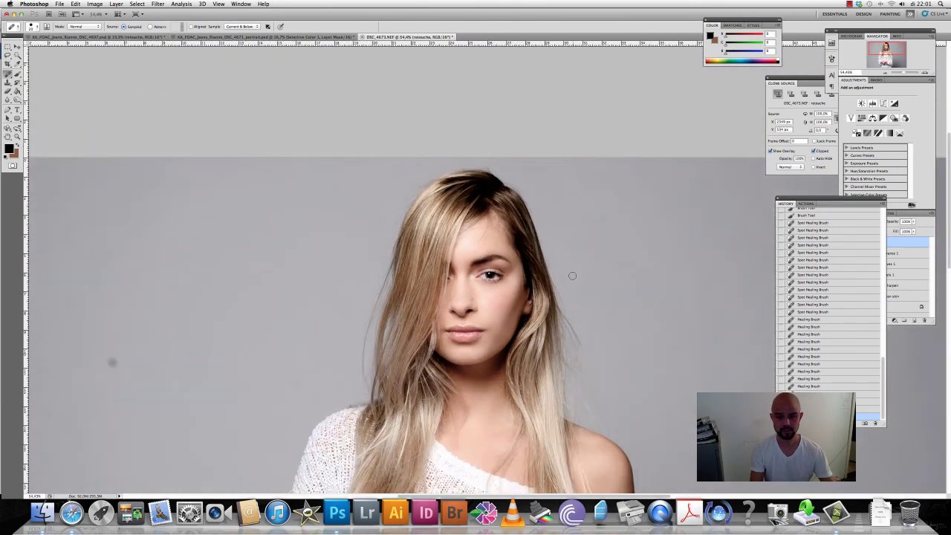
scroll(528, 327, down, 1)
scroll(558, 319, down, 1)
scroll(550, 297, down, 3)
scroll(524, 245, down, 2)
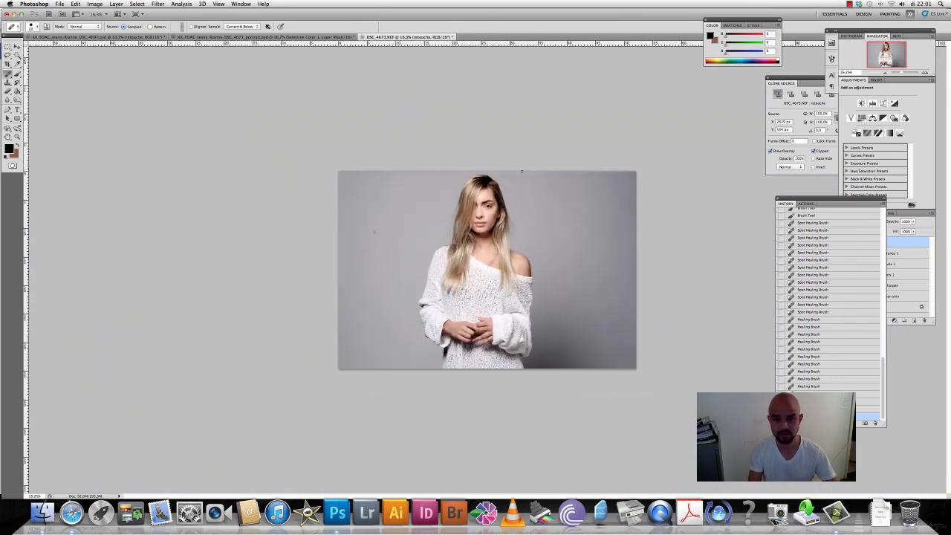
scroll(506, 216, down, 2)
scroll(507, 214, up, 2)
scroll(507, 215, up, 2)
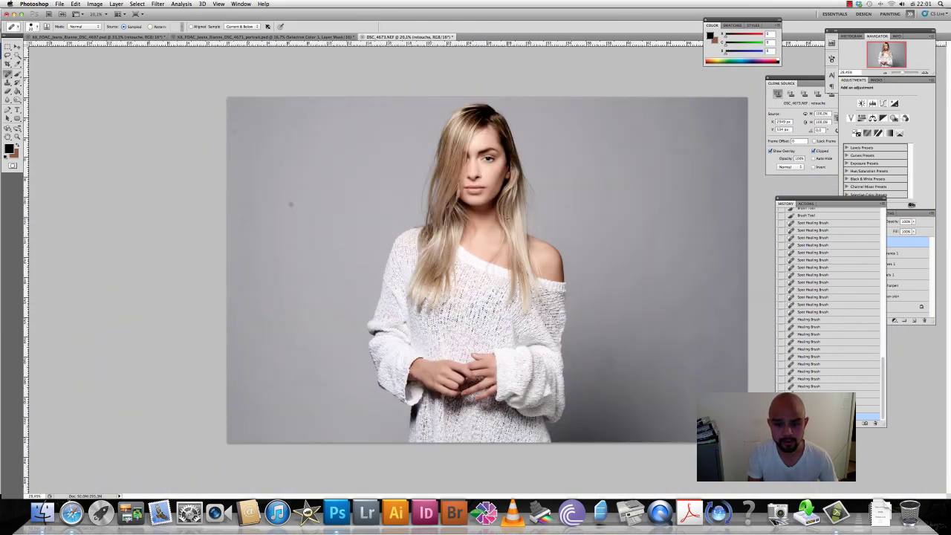
scroll(507, 215, up, 1)
scroll(507, 217, up, 1)
scroll(507, 218, down, 1)
scroll(507, 218, down, 2)
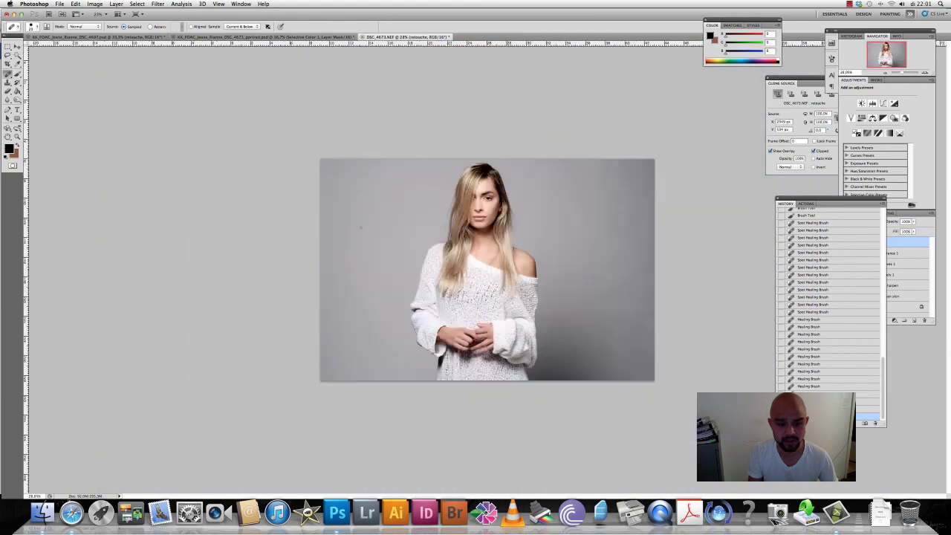
scroll(507, 219, down, 1)
scroll(507, 220, down, 1)
scroll(508, 220, up, 3)
scroll(507, 219, up, 2)
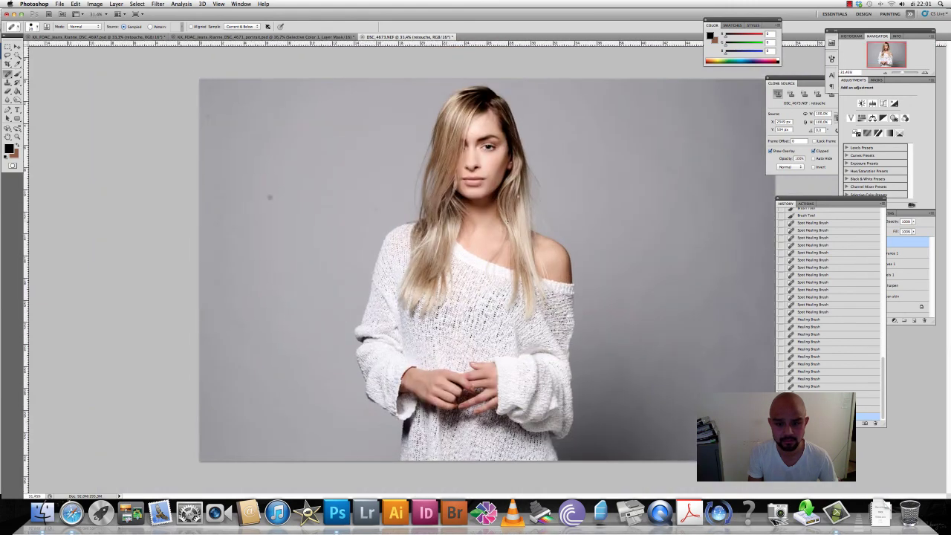
scroll(508, 221, up, 1)
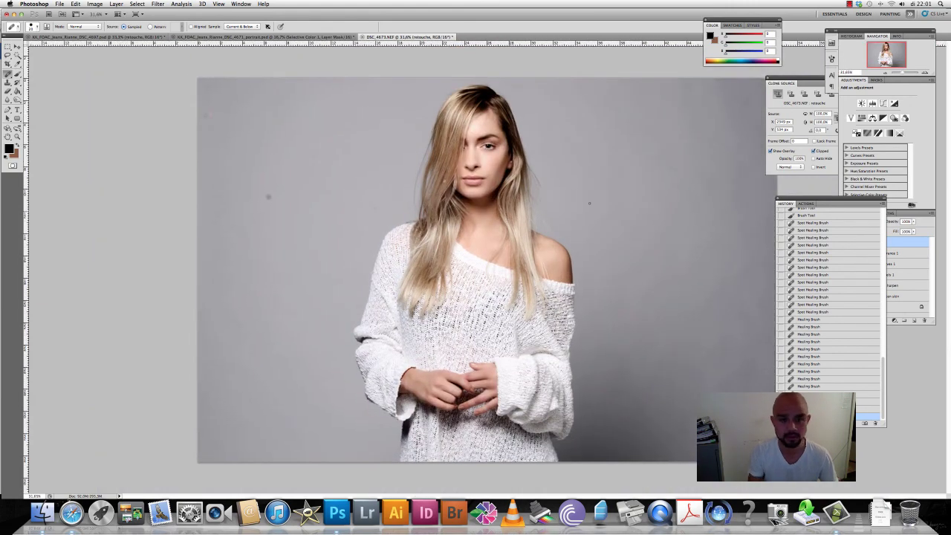
click(893, 245)
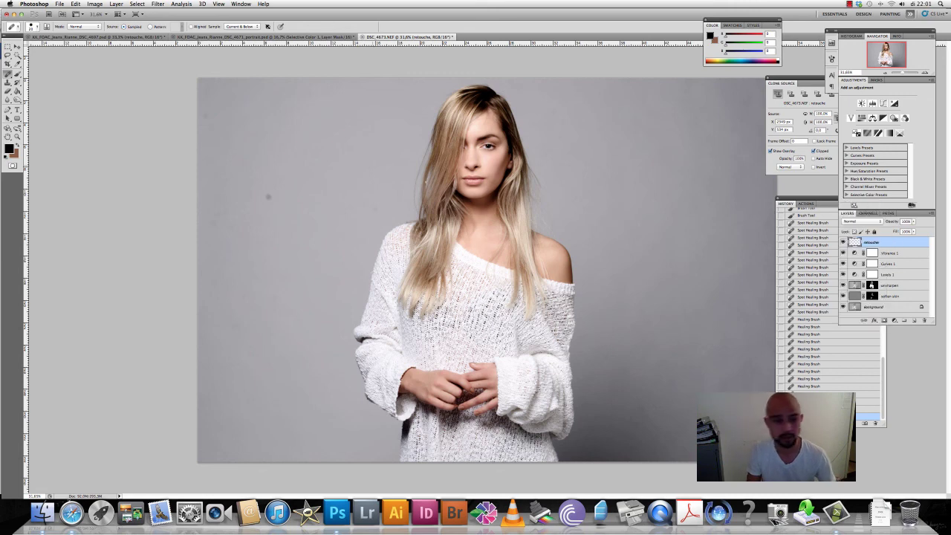
Step: Use the Content-Aware Spot Healing Brush to remove the dark dust specks from the left background
right_click(7, 75)
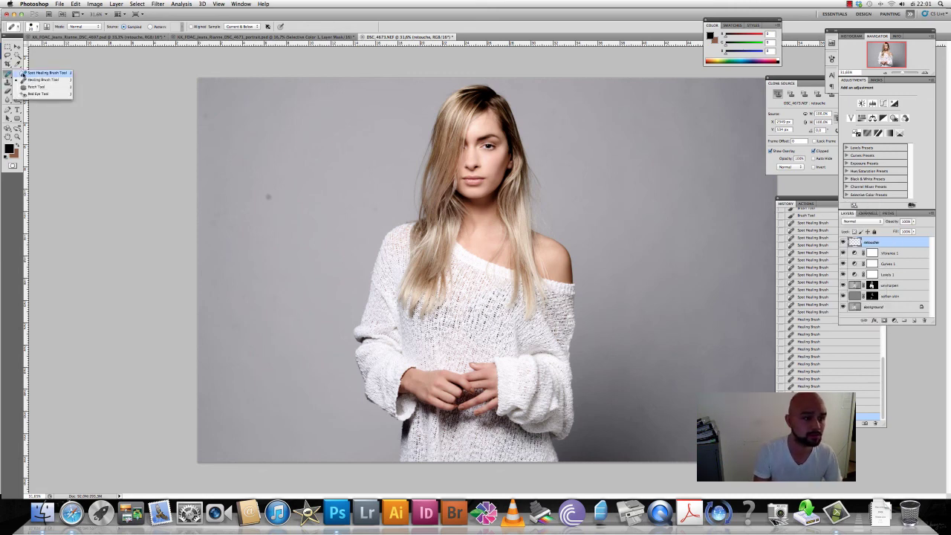
click(45, 73)
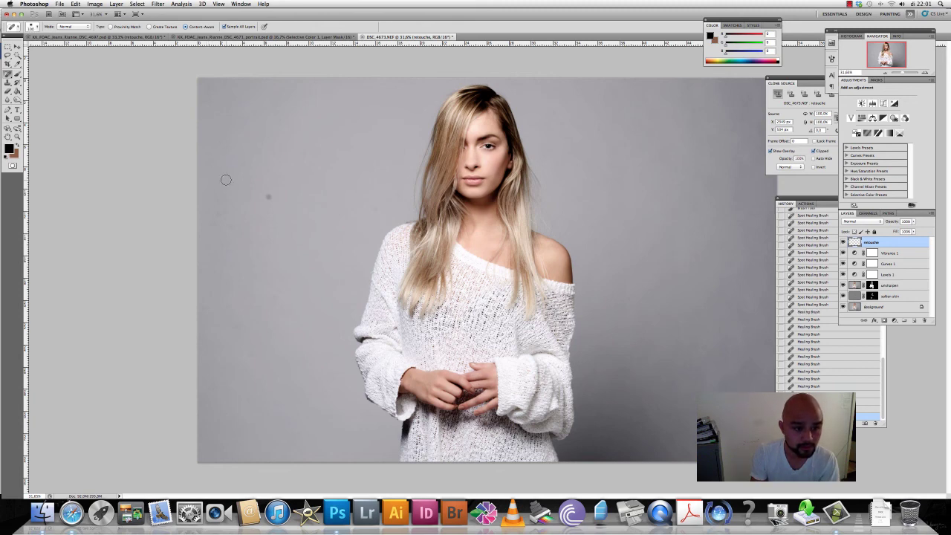
click(206, 116)
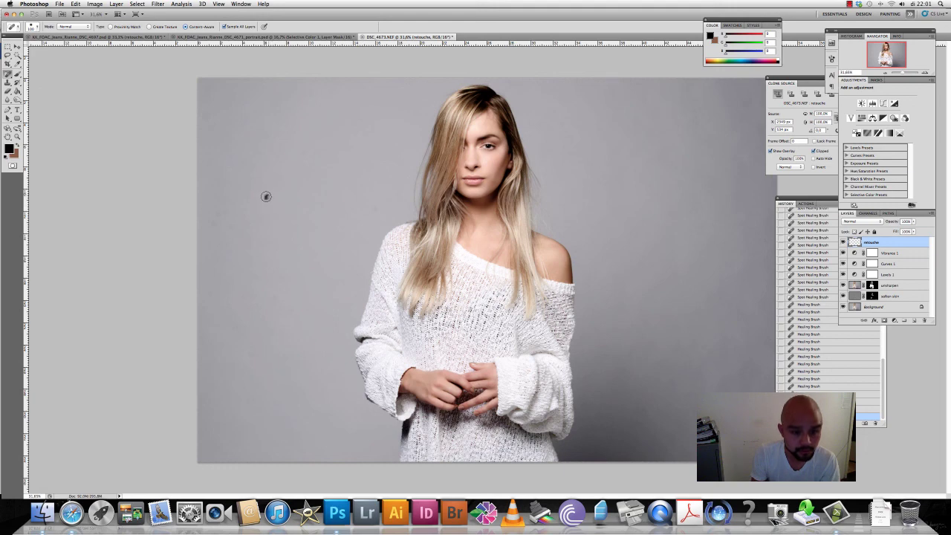
click(268, 199)
click(374, 208)
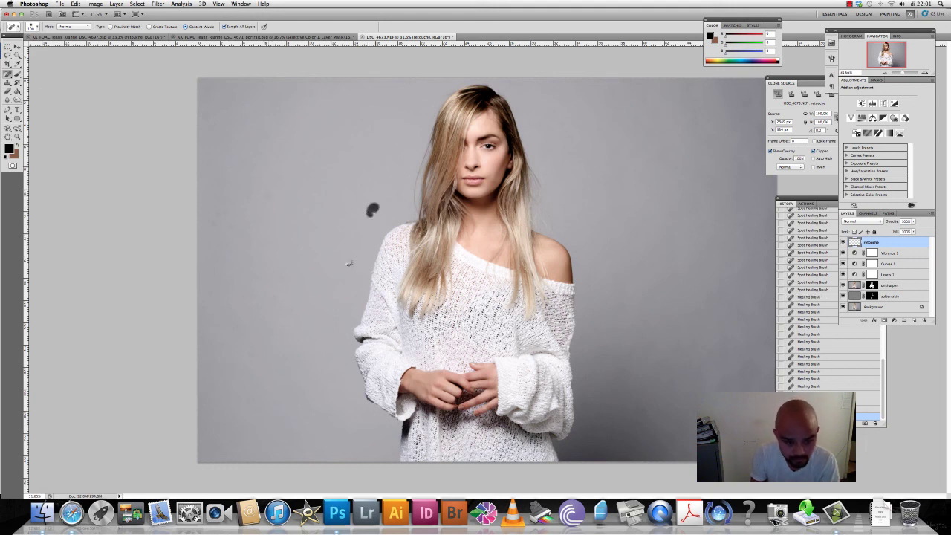
click(269, 197)
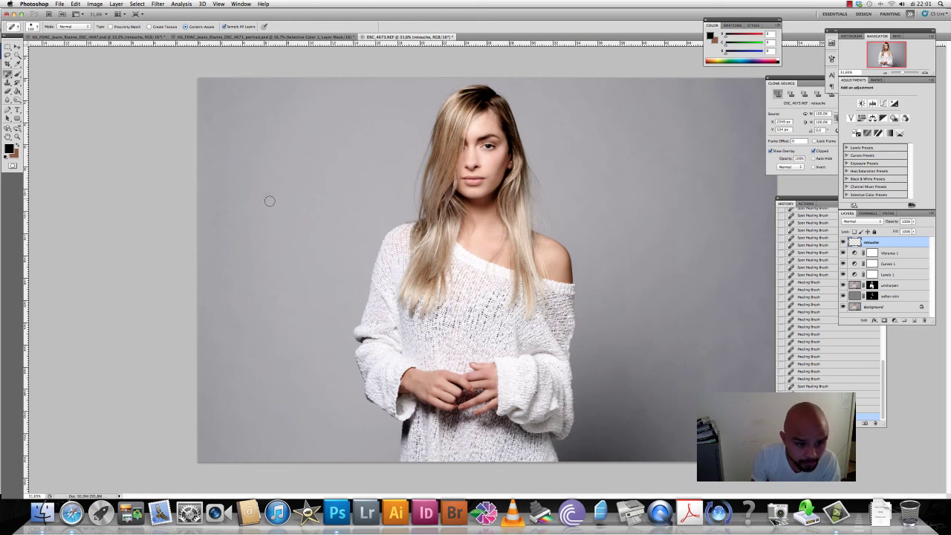
click(268, 197)
click(207, 116)
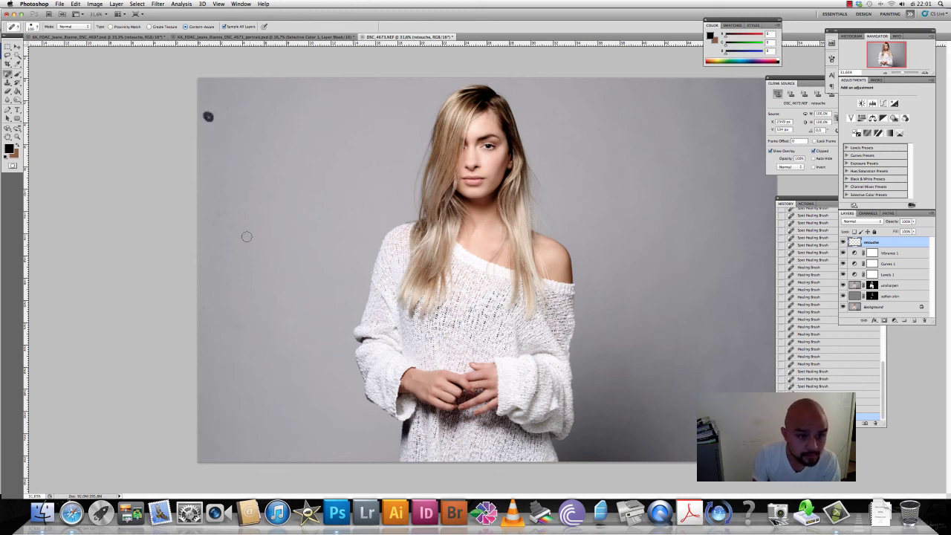
drag(218, 211, 228, 223)
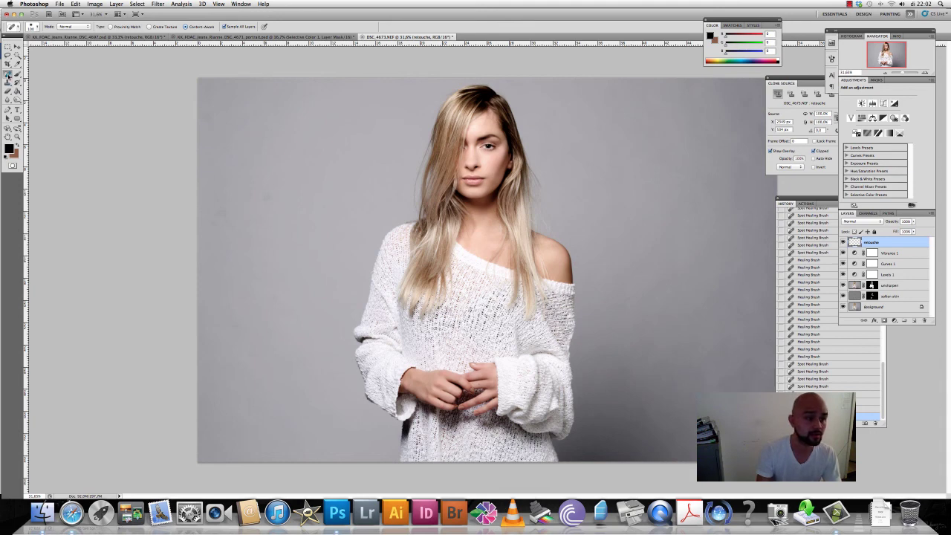
click(7, 77)
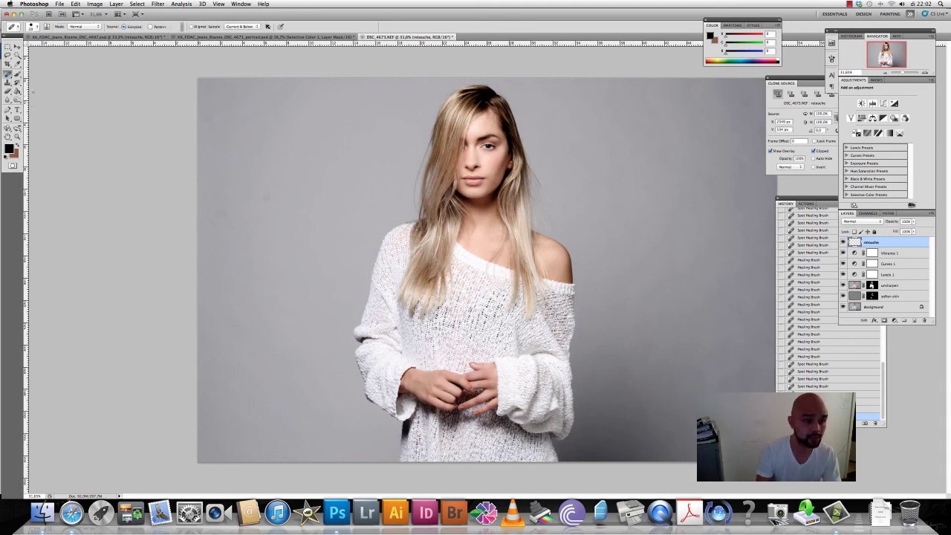
Step: With the sampled Healing Brush, heal spots on the left and top-left backdrop
click(43, 79)
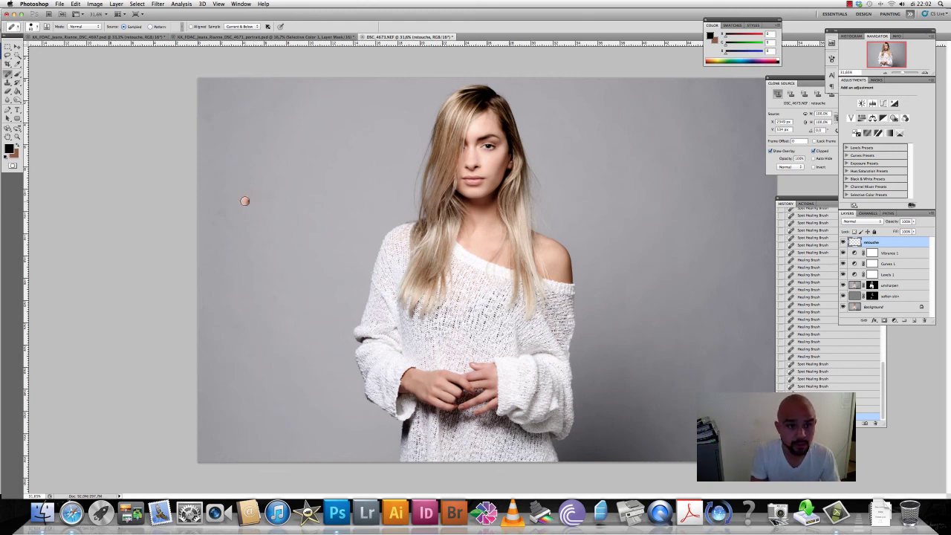
alt+click(250, 201)
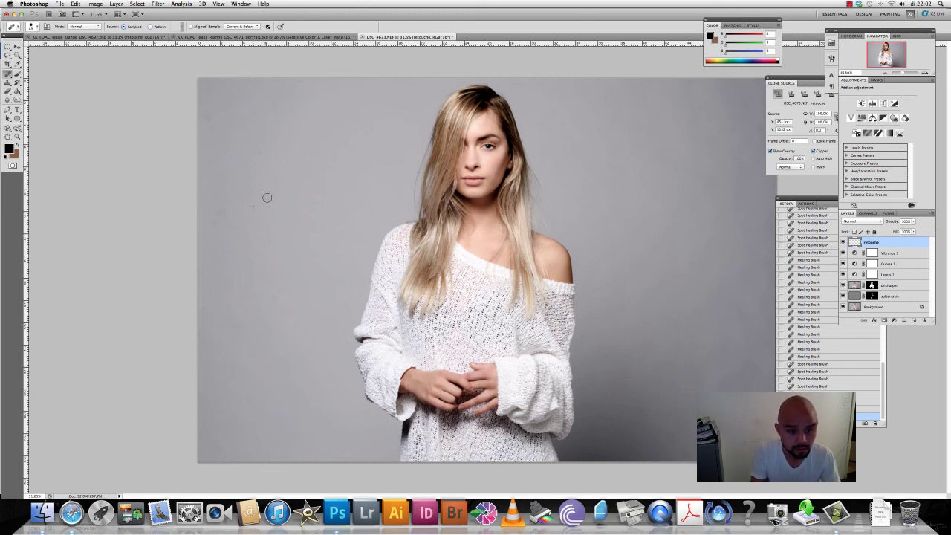
click(283, 249)
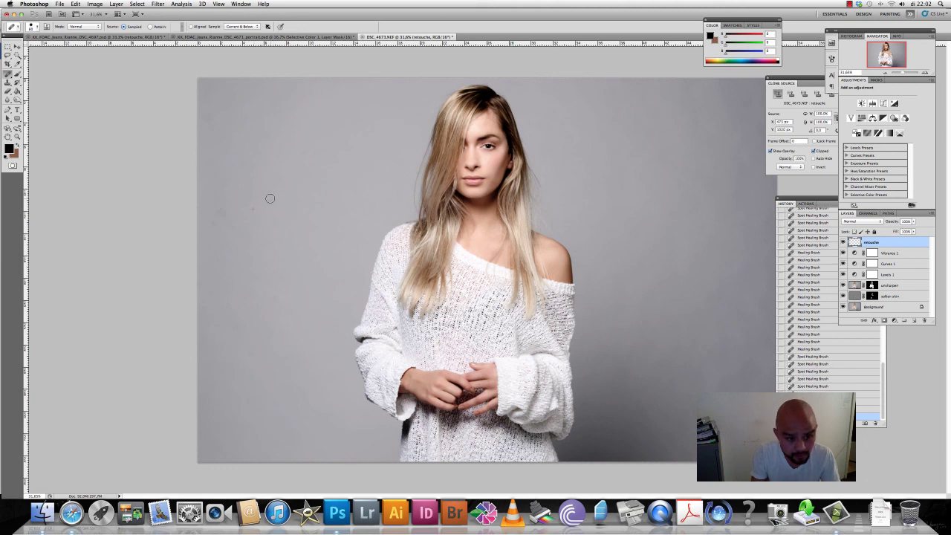
click(284, 240)
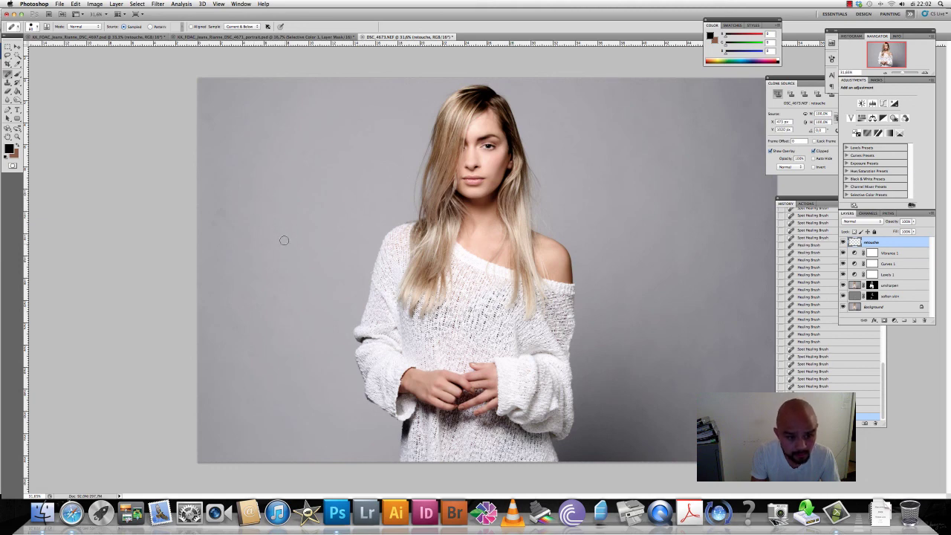
click(232, 240)
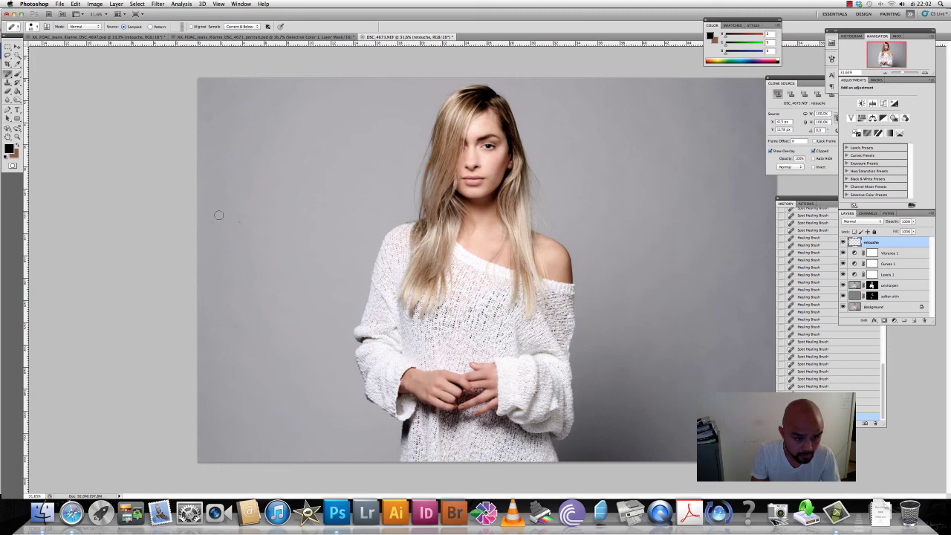
click(225, 231)
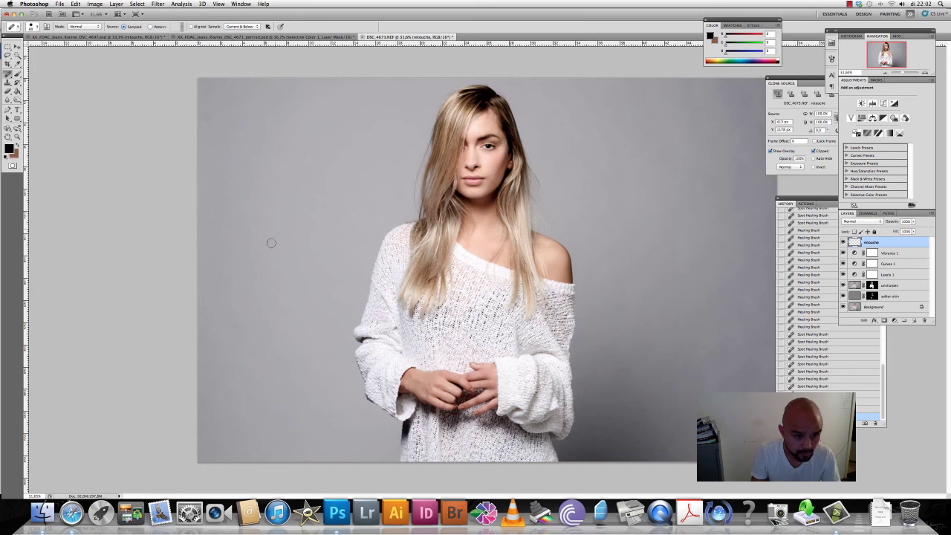
click(202, 115)
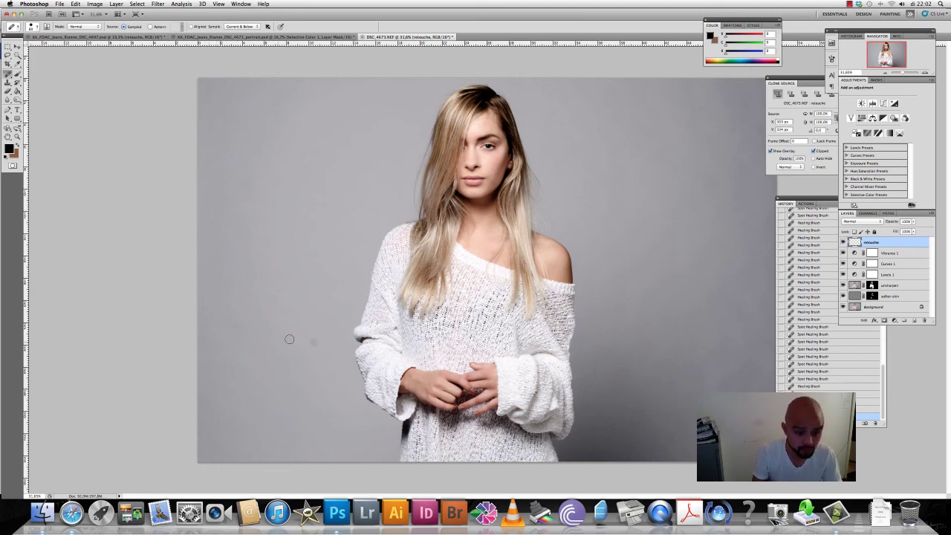
alt+click(261, 353)
click(253, 363)
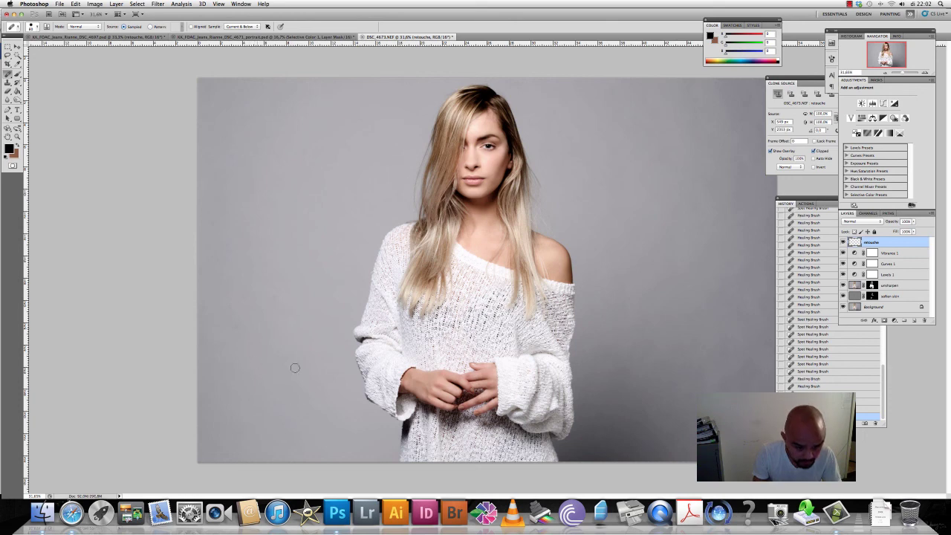
Step: Heal the remaining lower-left backdrop spots, including those beside her arm
click(236, 326)
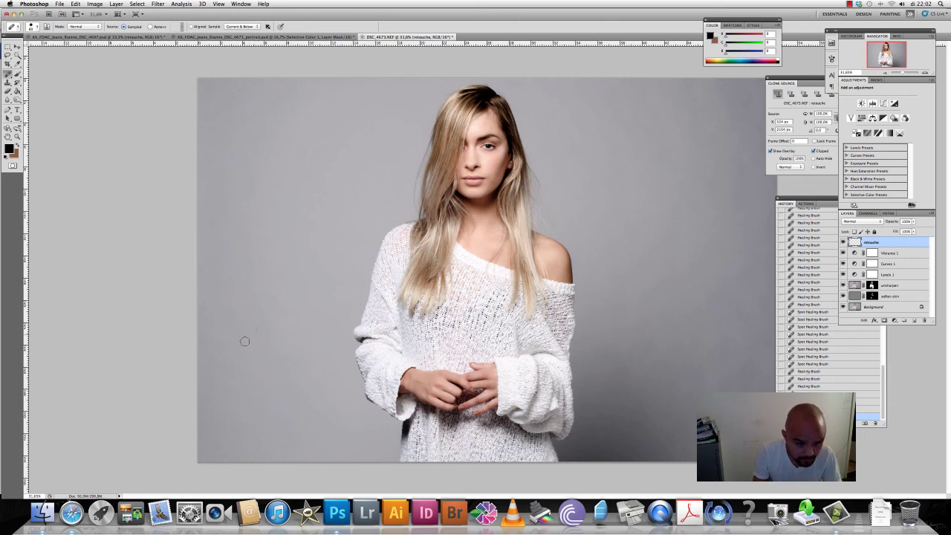
click(226, 301)
click(271, 319)
click(277, 299)
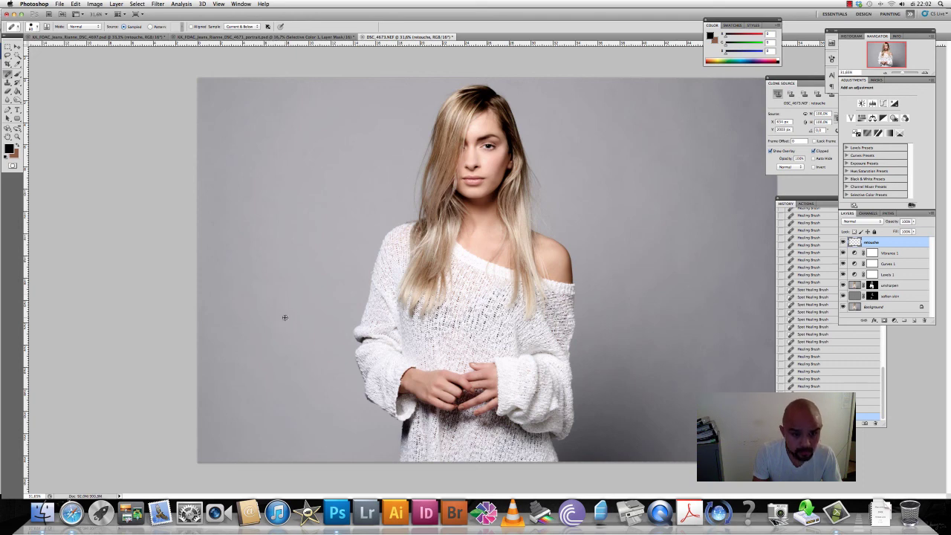
click(247, 292)
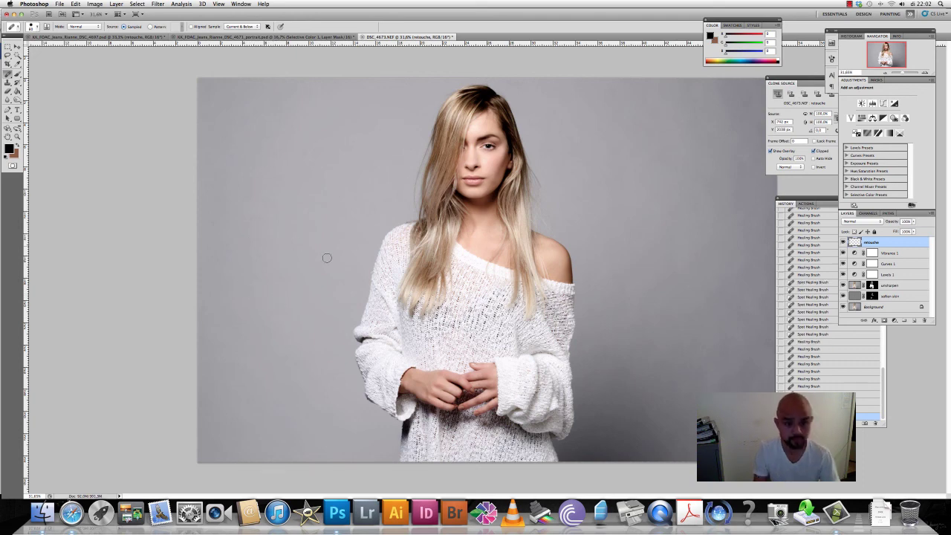
click(321, 212)
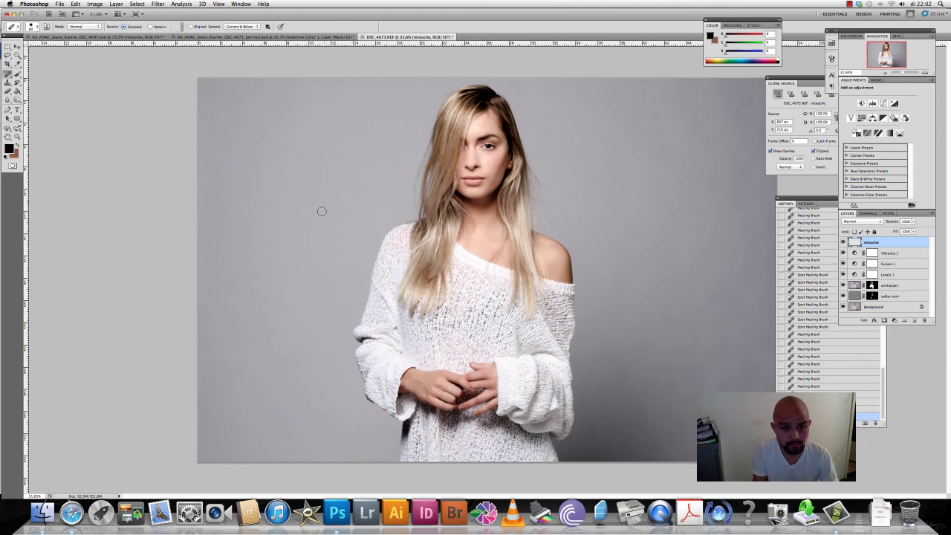
click(253, 176)
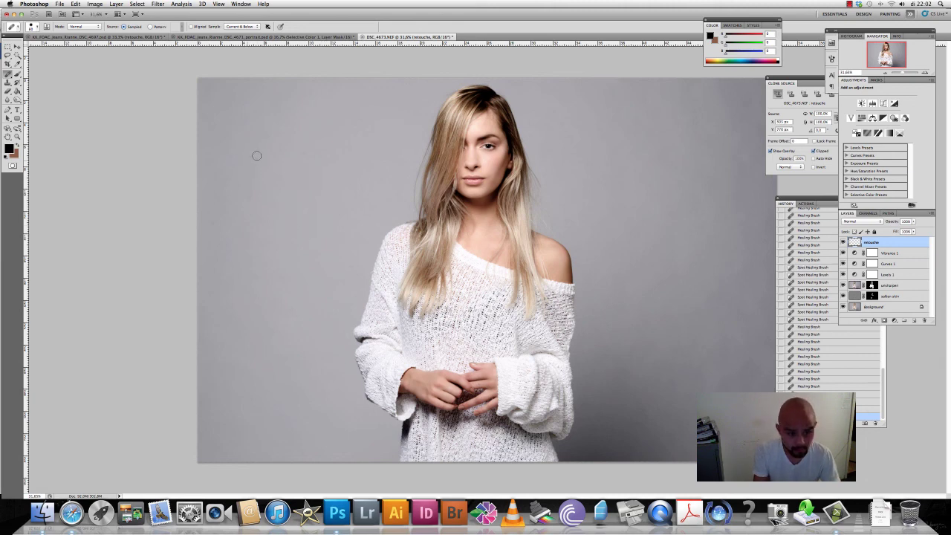
alt+click(248, 210)
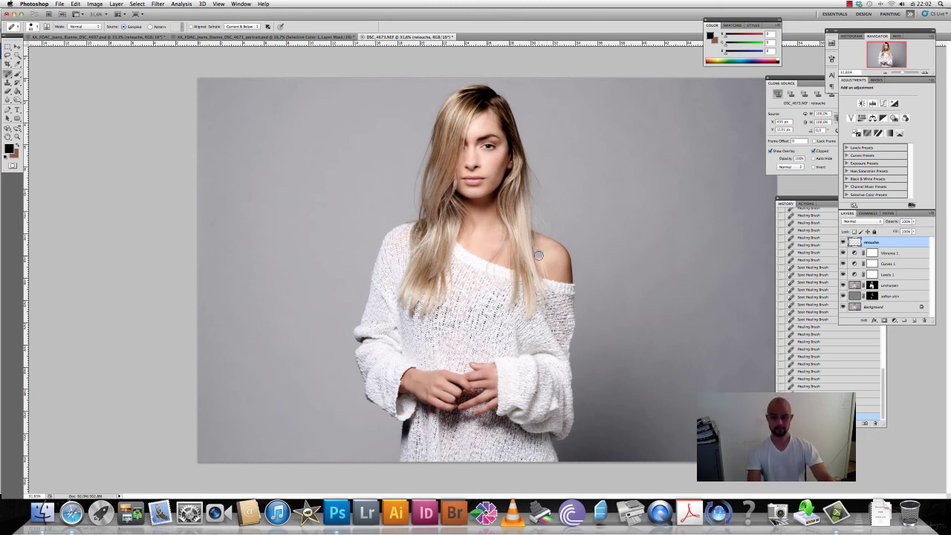
Step: Open the Create new fill or adjustment layer menu at the bottom of the Layers panel
scroll(539, 257, down, 1)
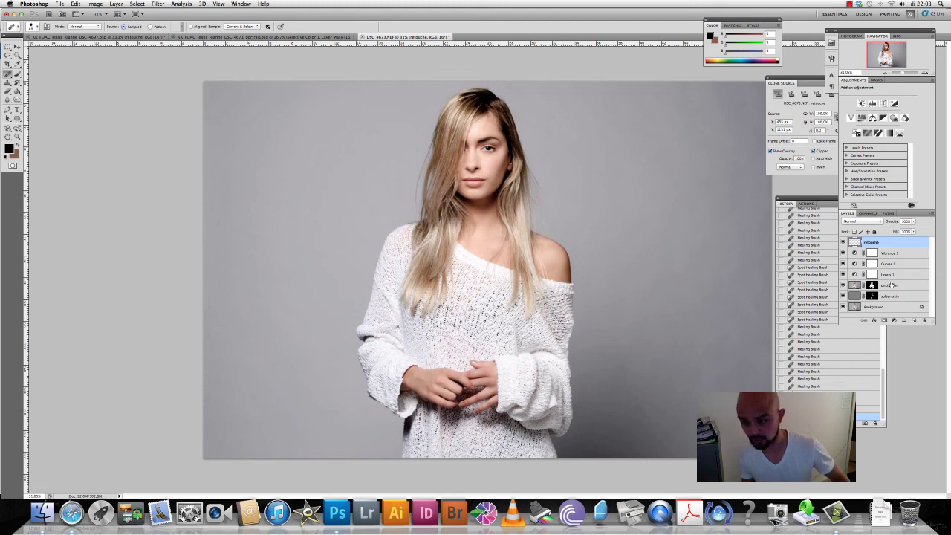
click(893, 320)
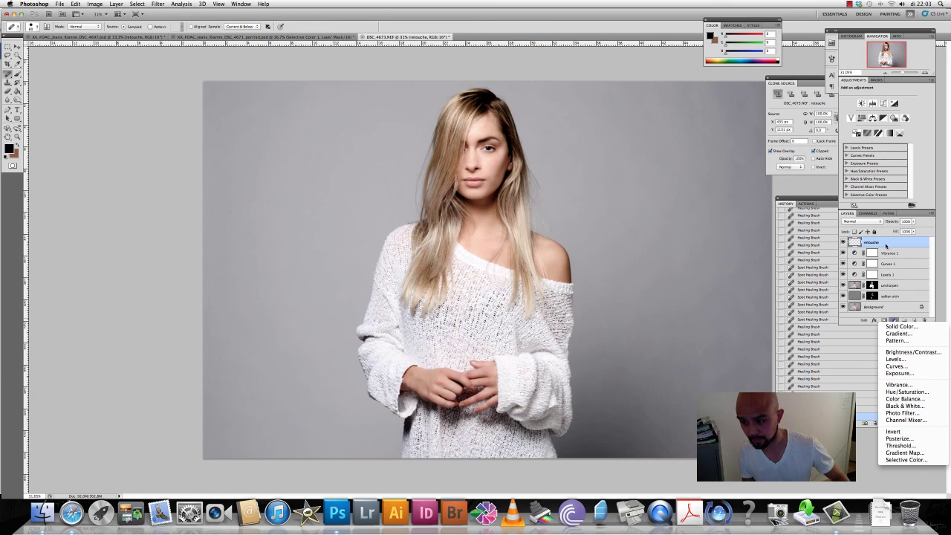
Step: Inspect the existing Curves 1 and Levels 1 adjustments, then select the retouche layer
click(886, 245)
click(889, 264)
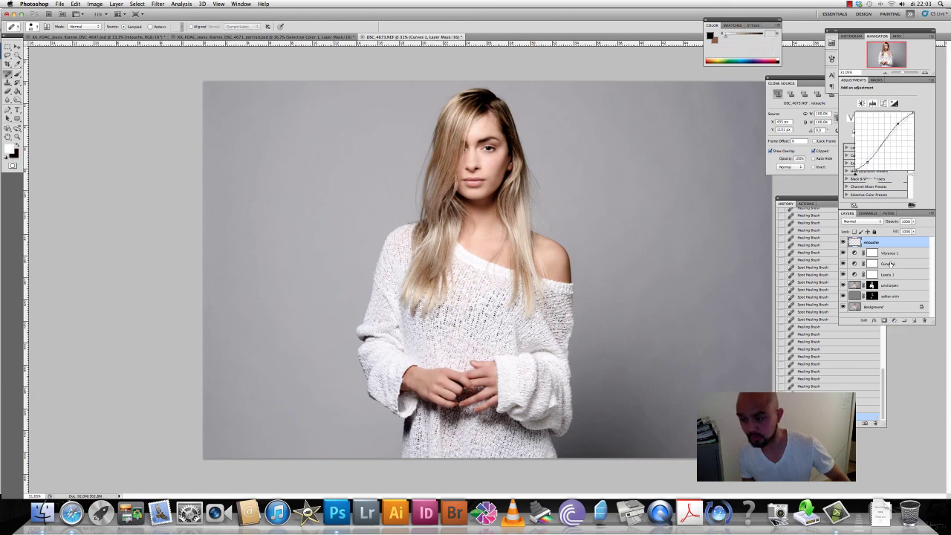
click(890, 274)
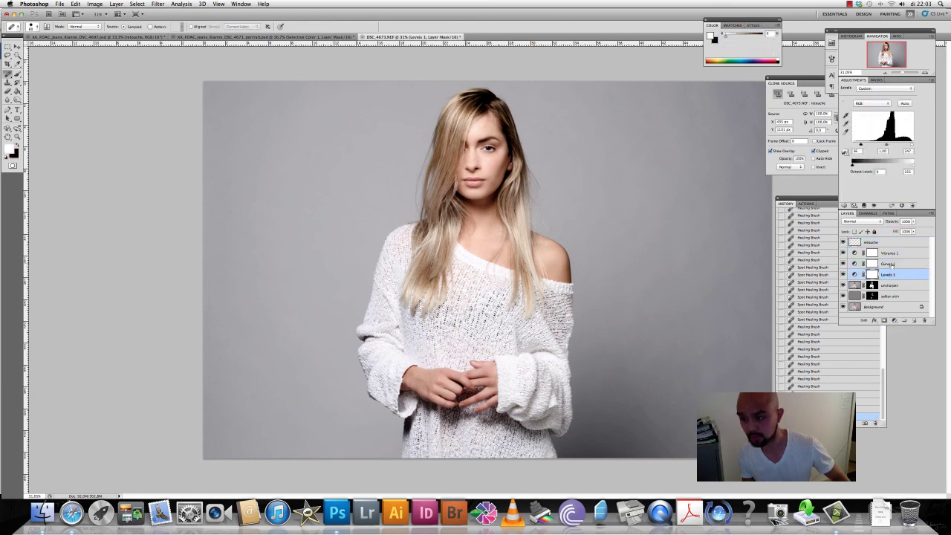
click(889, 243)
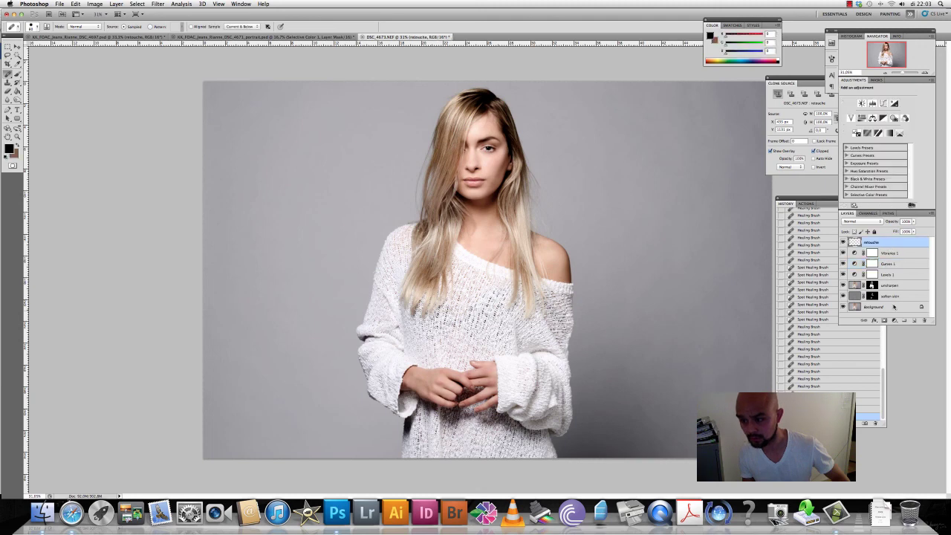
Step: Add a trial Curves 2 layer, adjust its black and white points, then delete it
click(893, 320)
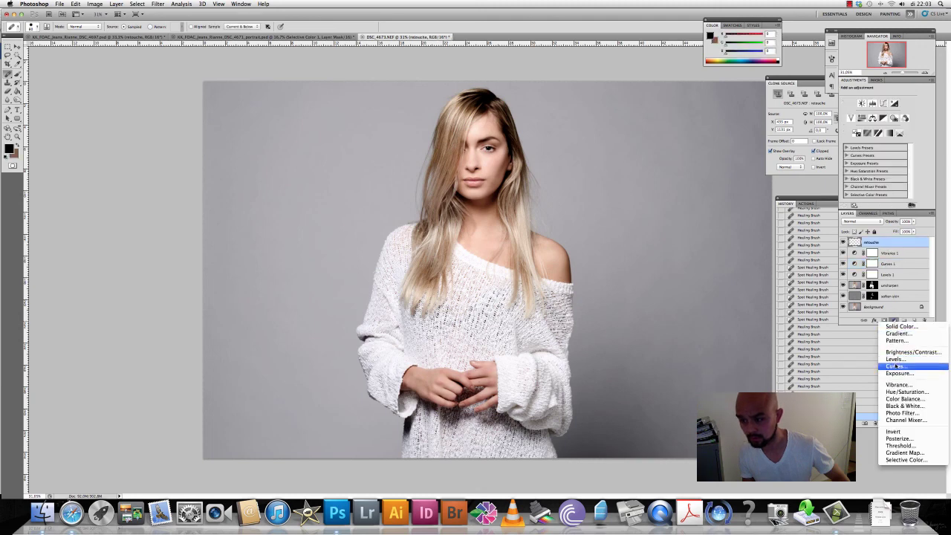
click(898, 366)
mouse_move(855, 171)
mouse_down()
mouse_move(854, 149)
mouse_move(854, 171)
mouse_move(870, 172)
mouse_move(853, 183)
mouse_up()
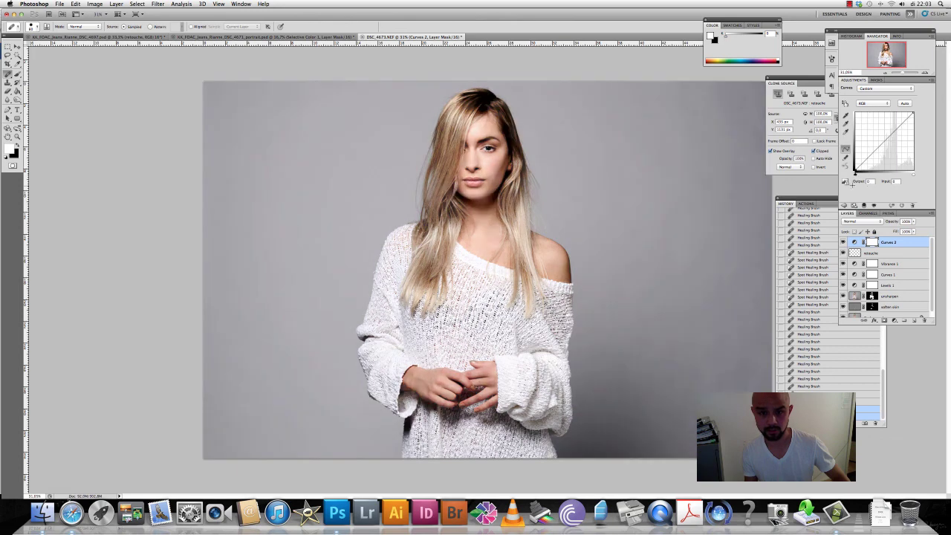
mouse_move(912, 113)
mouse_down()
mouse_move(913, 122)
mouse_move(901, 97)
mouse_move(904, 123)
mouse_move(913, 112)
mouse_up()
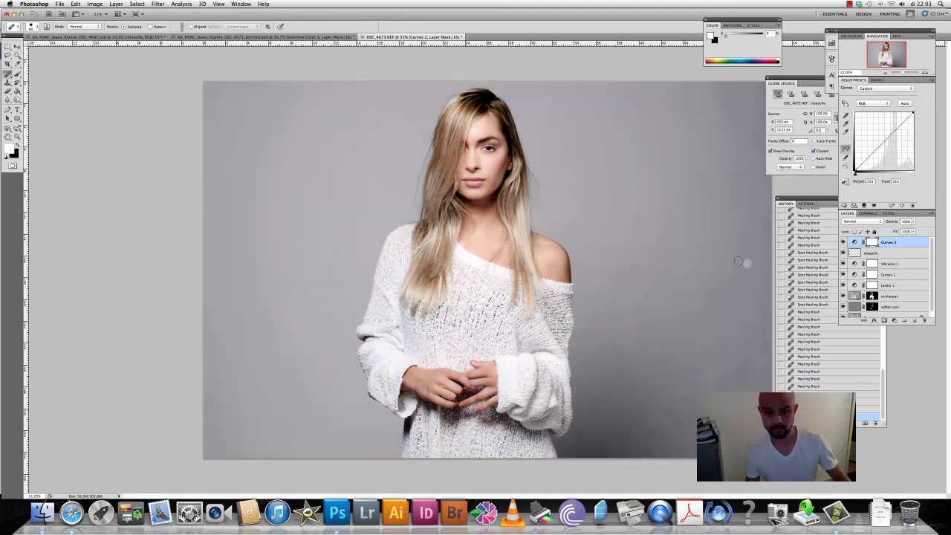
click(922, 320)
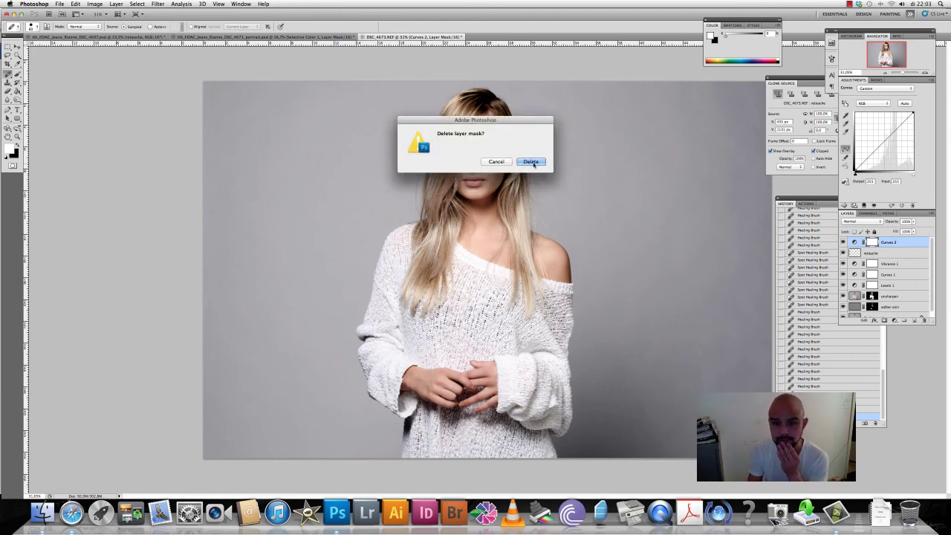
key(Return)
Step: Delete the trial Curves 2 layer, then raise a Curves 1 point and add an upper point
click(922, 319)
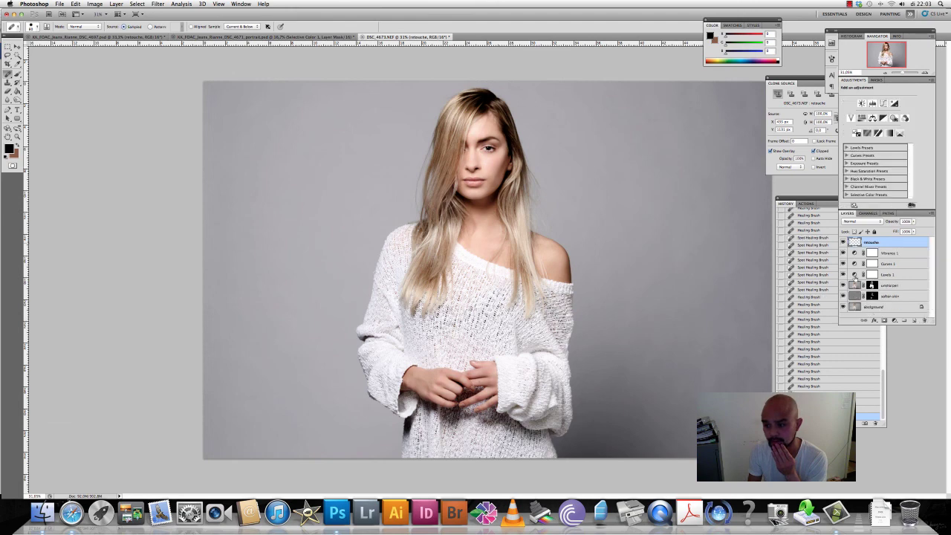
click(900, 265)
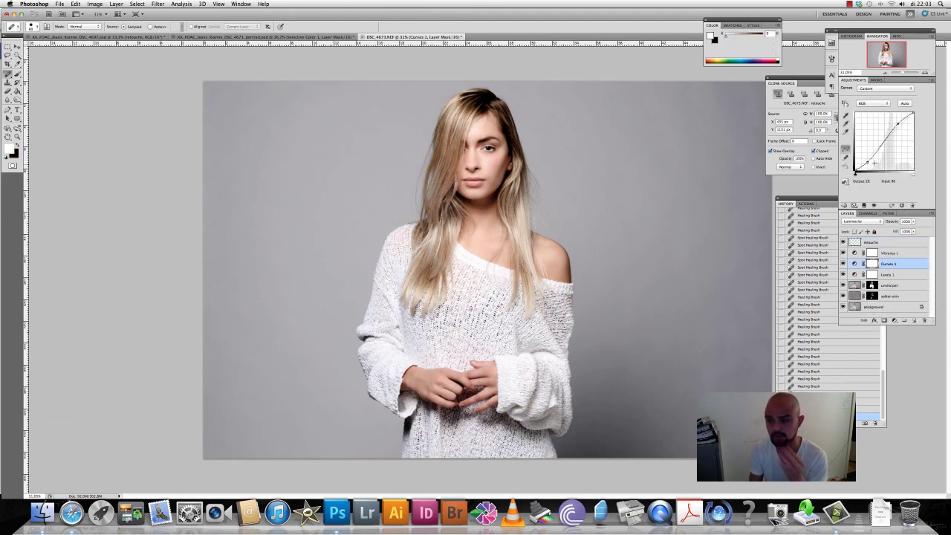
drag(856, 170, 865, 162)
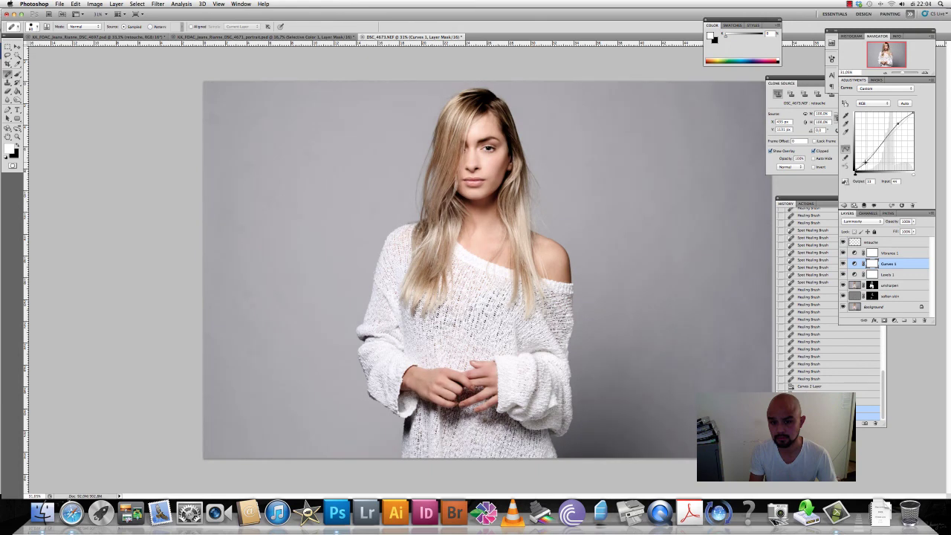
drag(865, 162, 865, 163)
drag(897, 122, 898, 121)
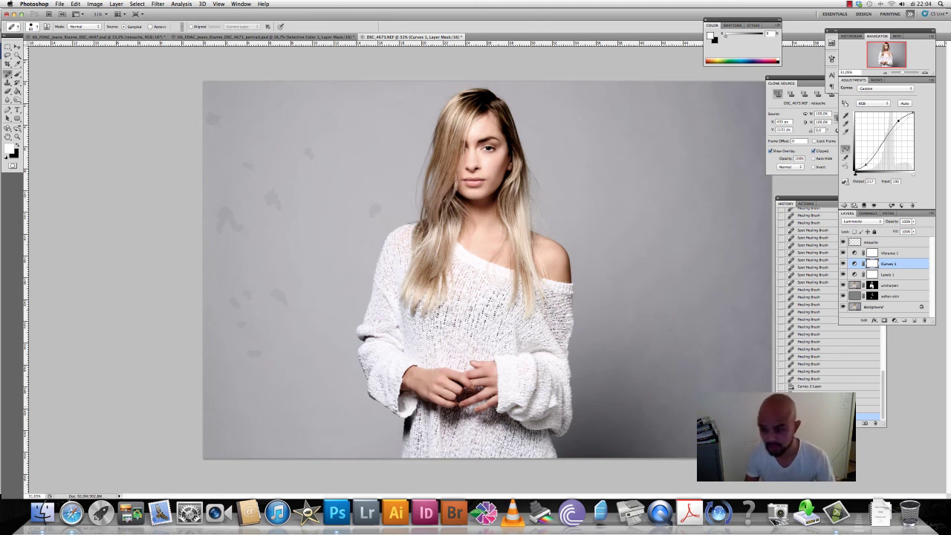
Step: Add a Curves 2 layer above retouche, lifting the shadow end and raising an upper point
click(903, 244)
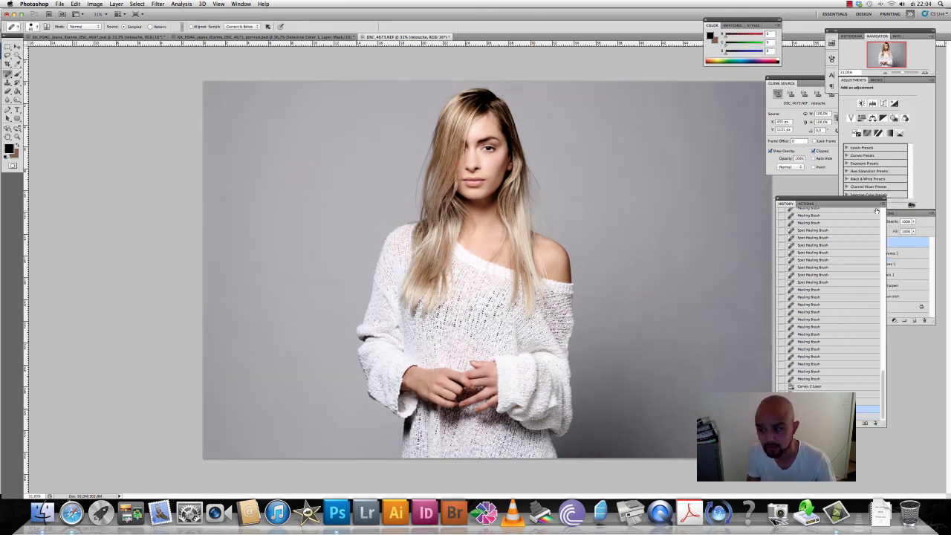
click(894, 321)
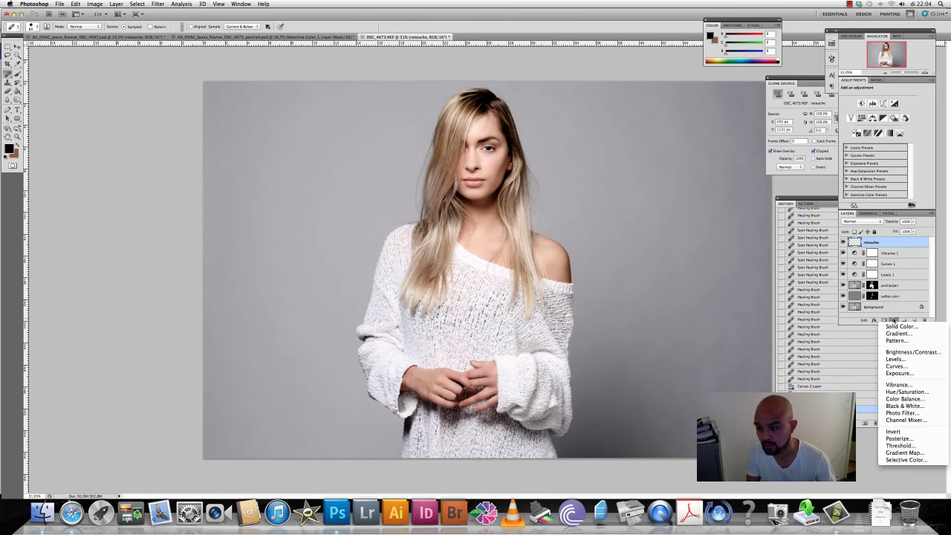
click(897, 366)
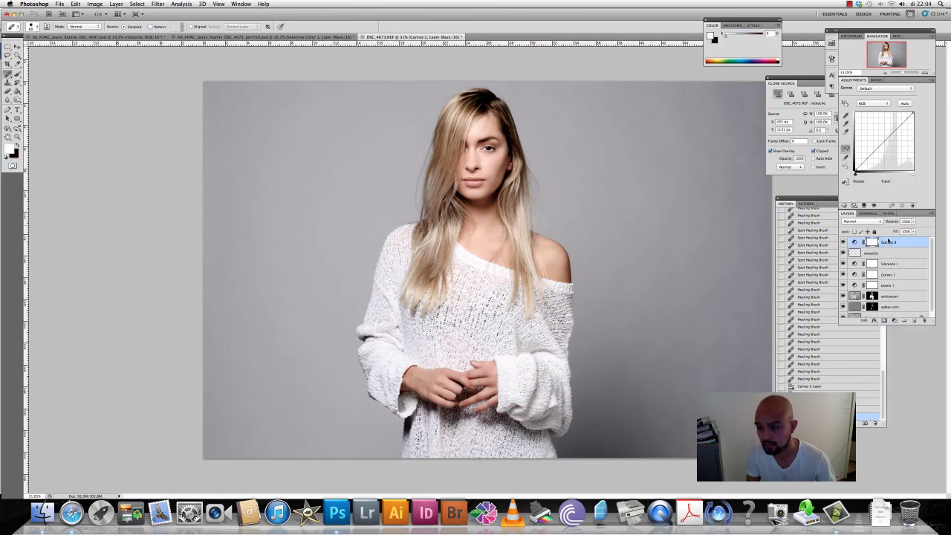
drag(858, 165, 863, 164)
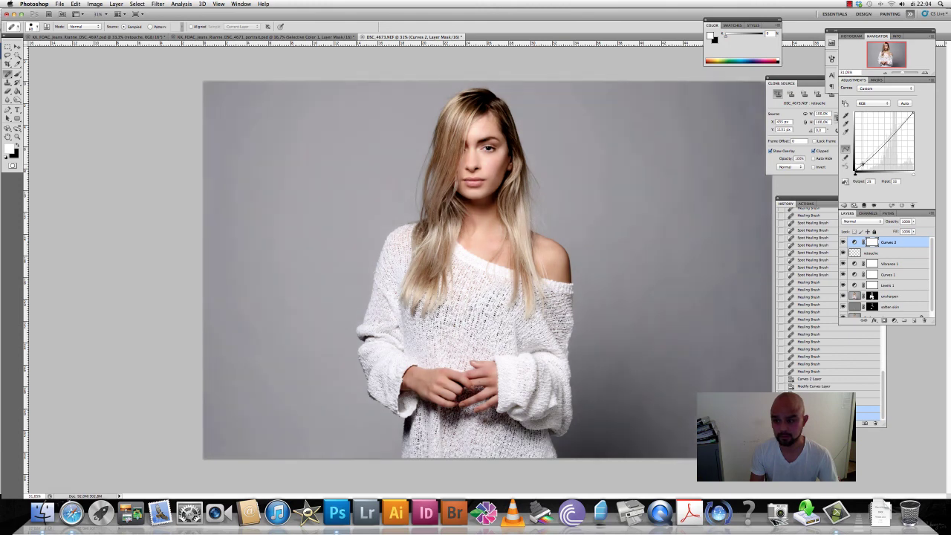
drag(899, 125, 900, 121)
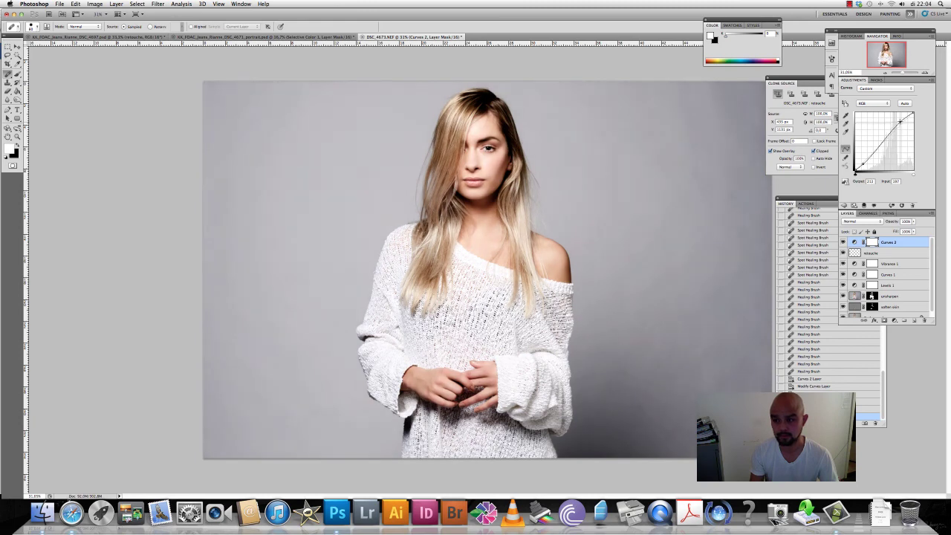
Step: Set Curves 2 to Luminosity blend mode and toggle its visibility to compare, leaving it on
click(877, 221)
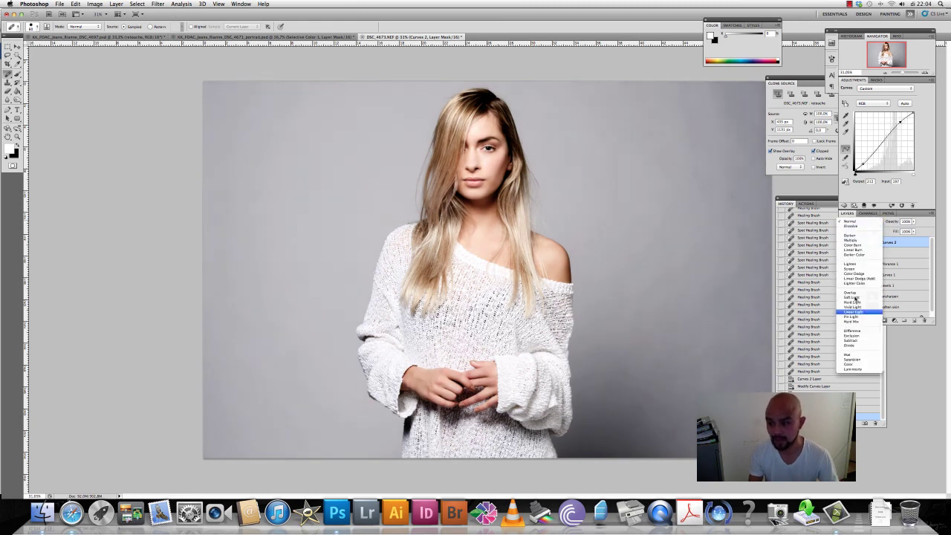
click(854, 371)
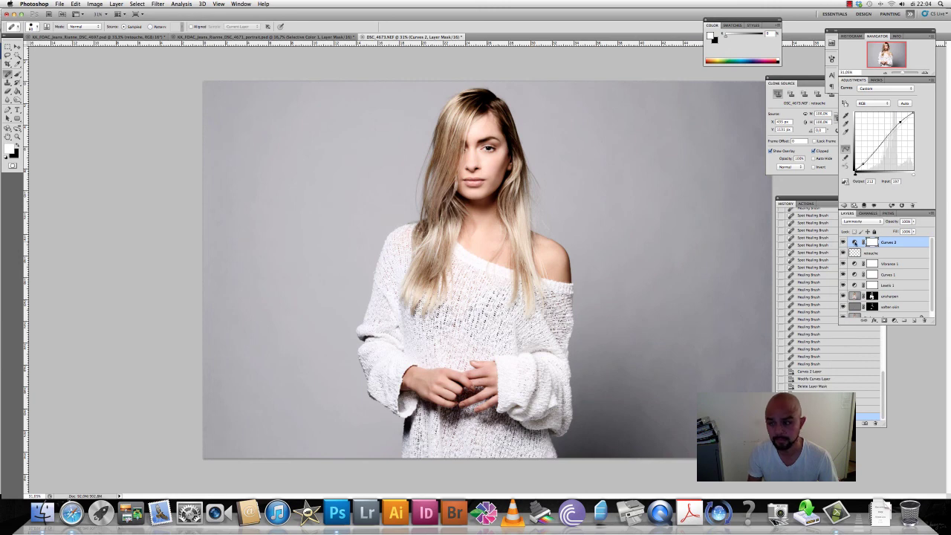
click(842, 243)
click(842, 242)
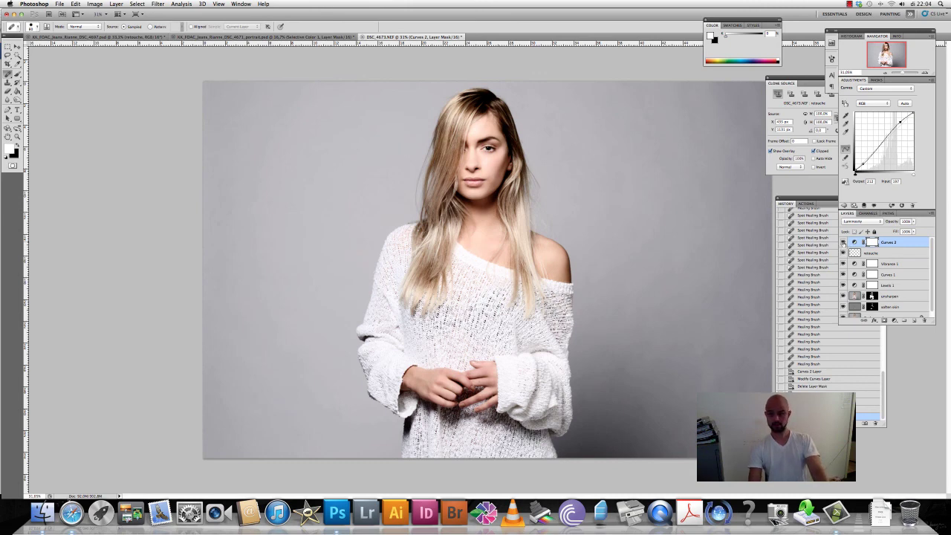
click(842, 243)
click(842, 243)
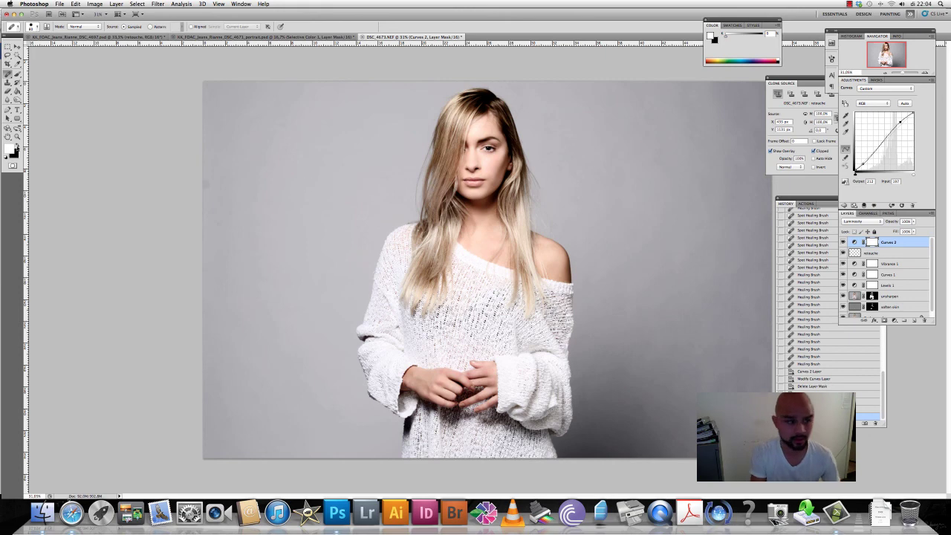
Step: Zoom in on the face and lower the Curves 2 opacity to 50%
key(z)
click(499, 156)
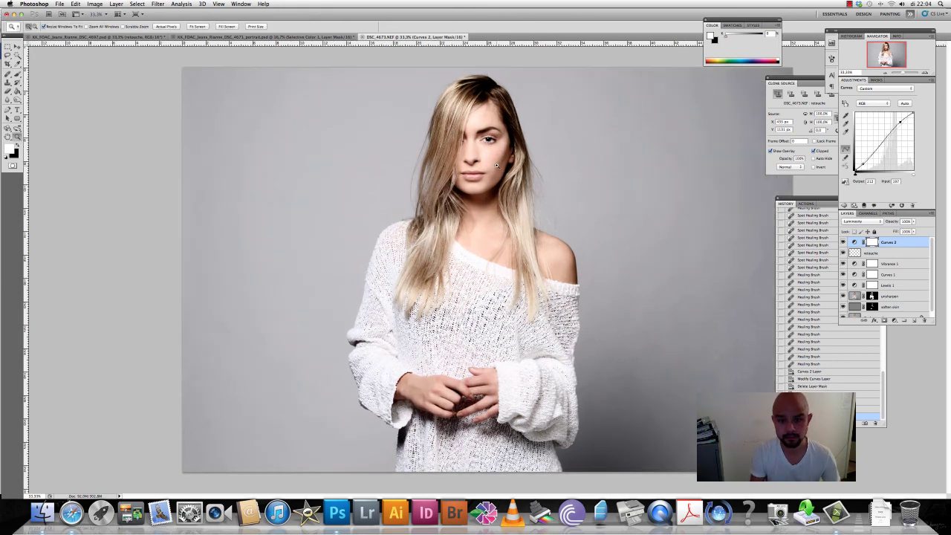
click(497, 163)
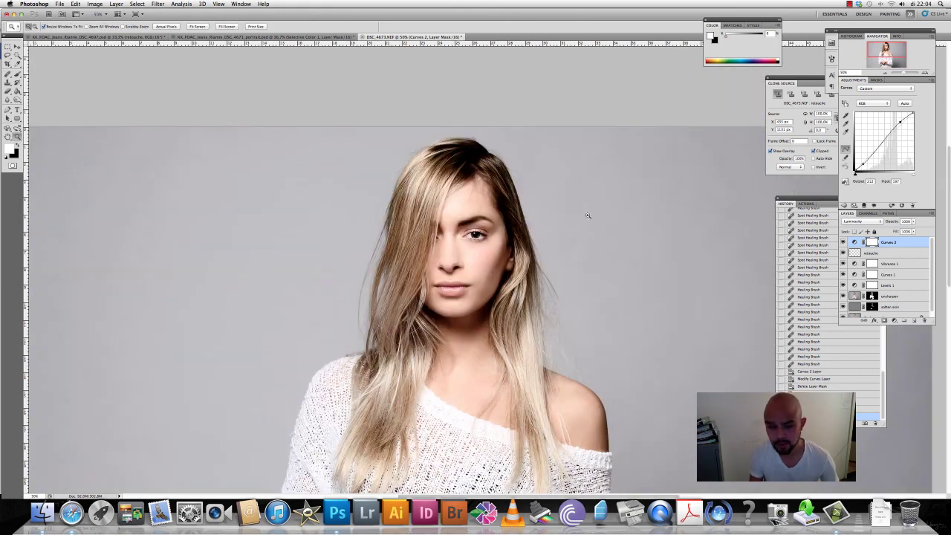
click(916, 221)
drag(916, 221, 914, 230)
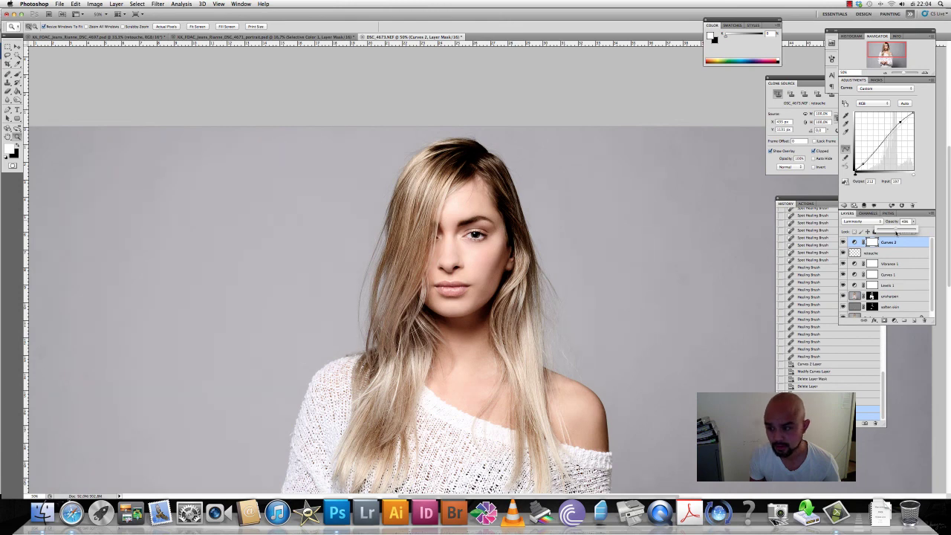
Step: Zoom back out and toggle Curves 2 visibility to compare before and after
alt+click(470, 284)
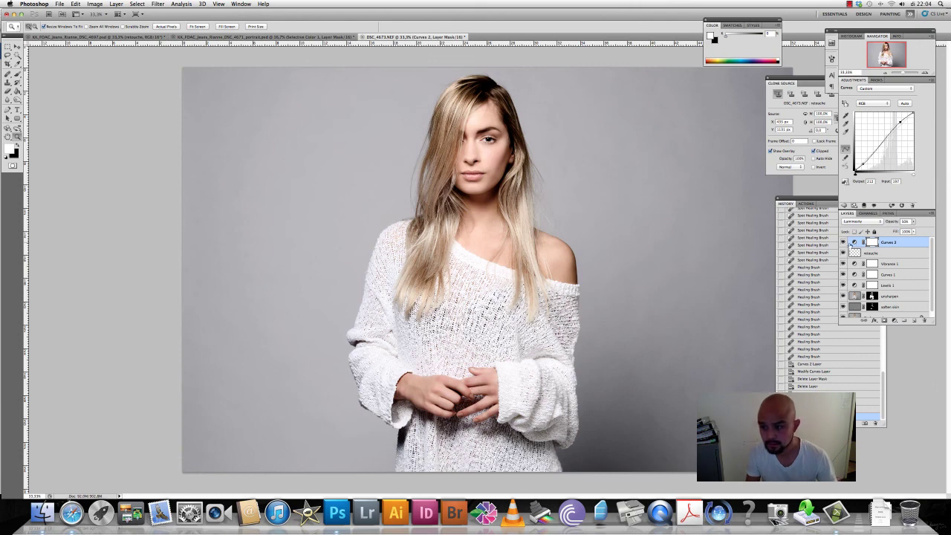
click(842, 242)
click(842, 243)
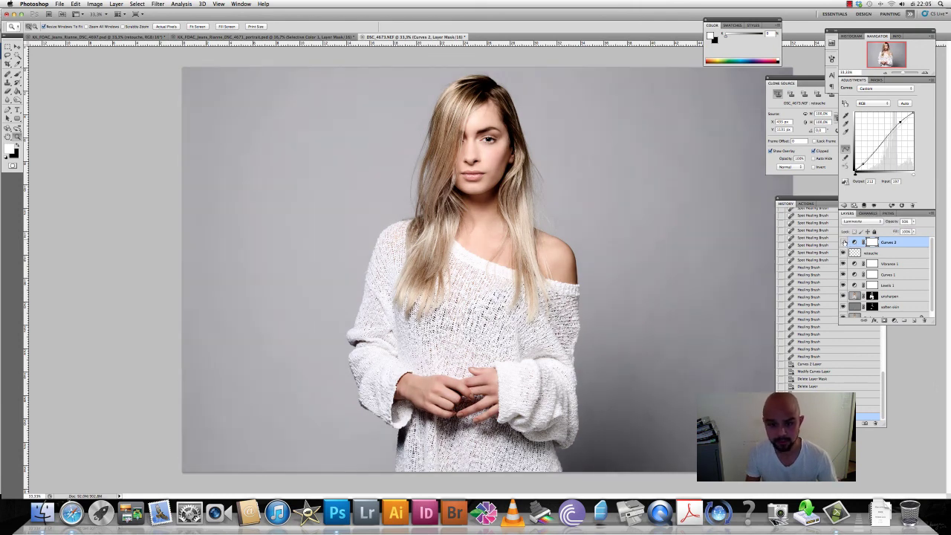
click(843, 242)
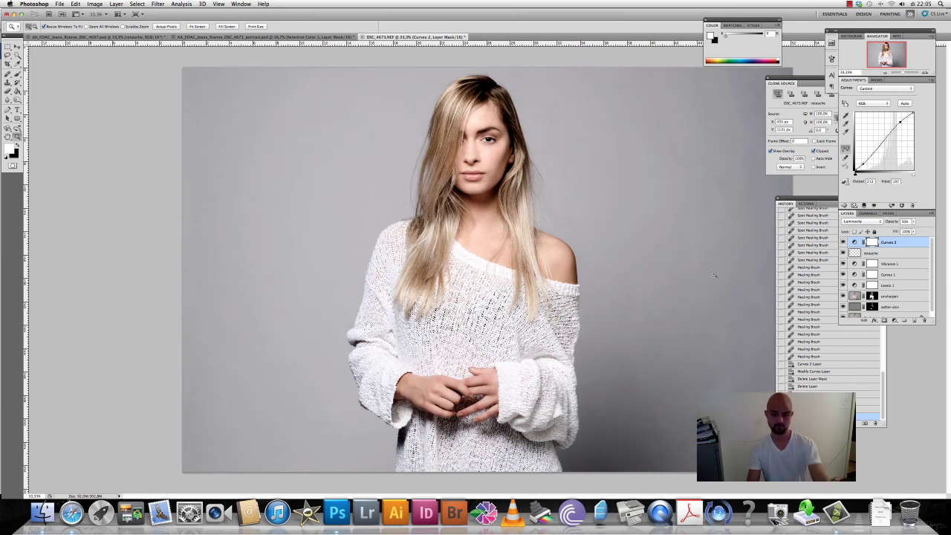